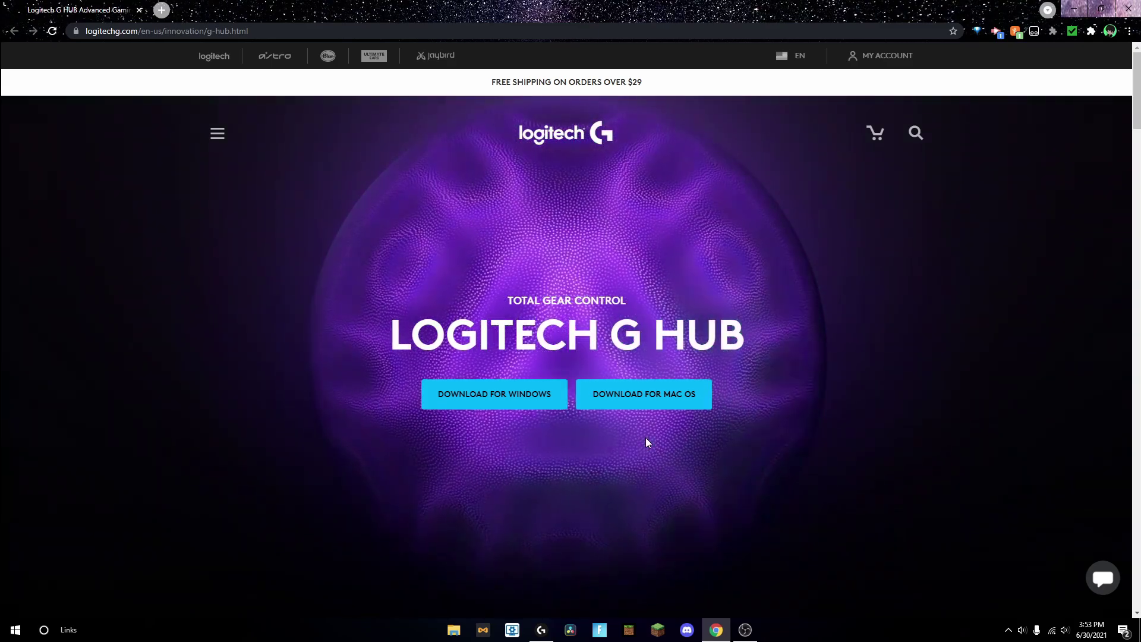
- Switch to Logitech G HUB and open the LIGHTSYNC presets of the G915 keyboard
key(alt+Tab)
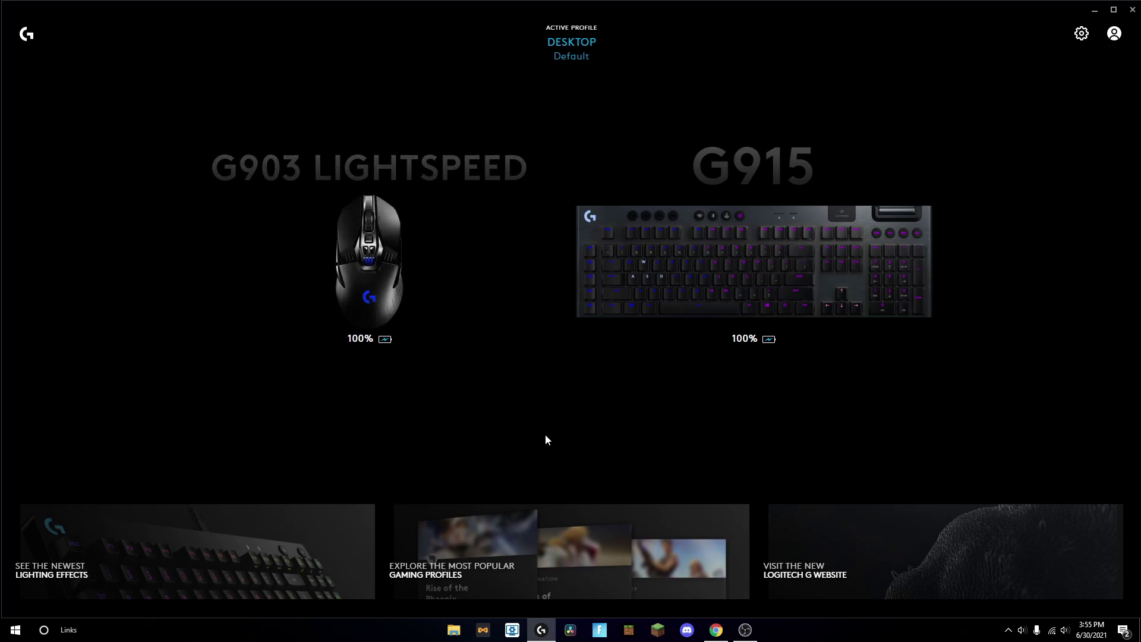
click(672, 276)
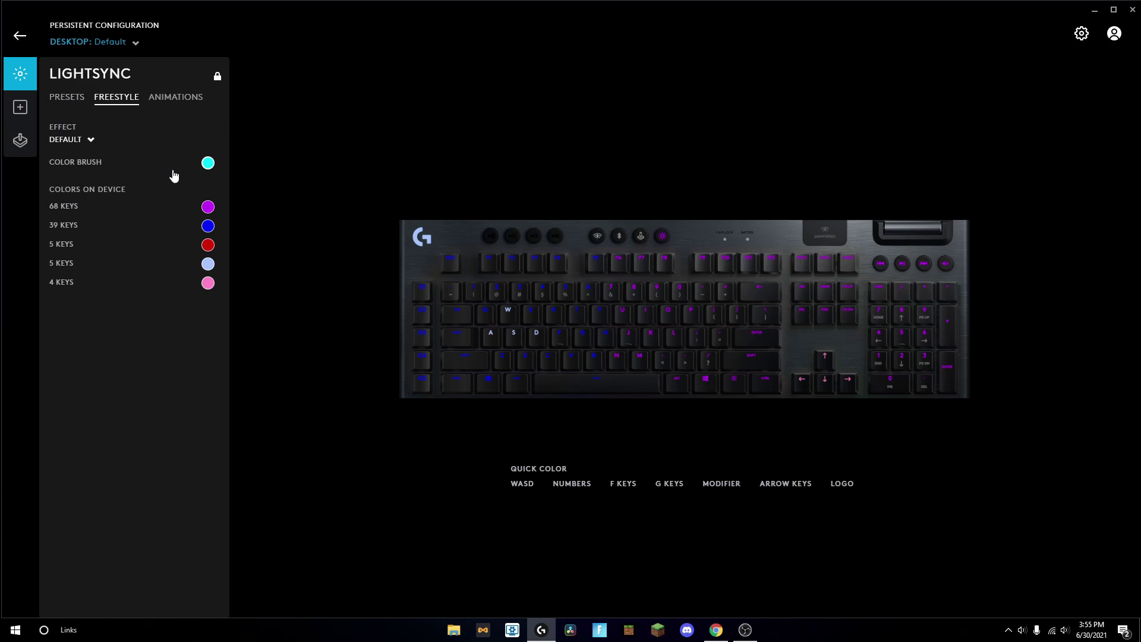
drag(290, 171, 330, 428)
click(67, 97)
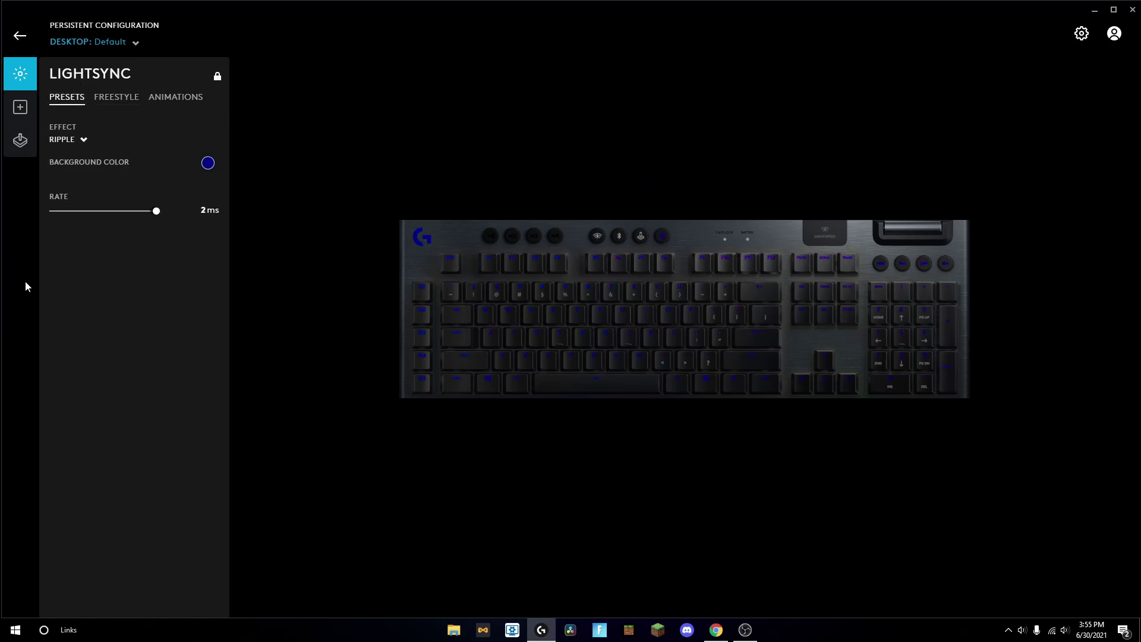
- Set the preset lighting effect to Off, and change it to Fixed
click(64, 145)
click(57, 145)
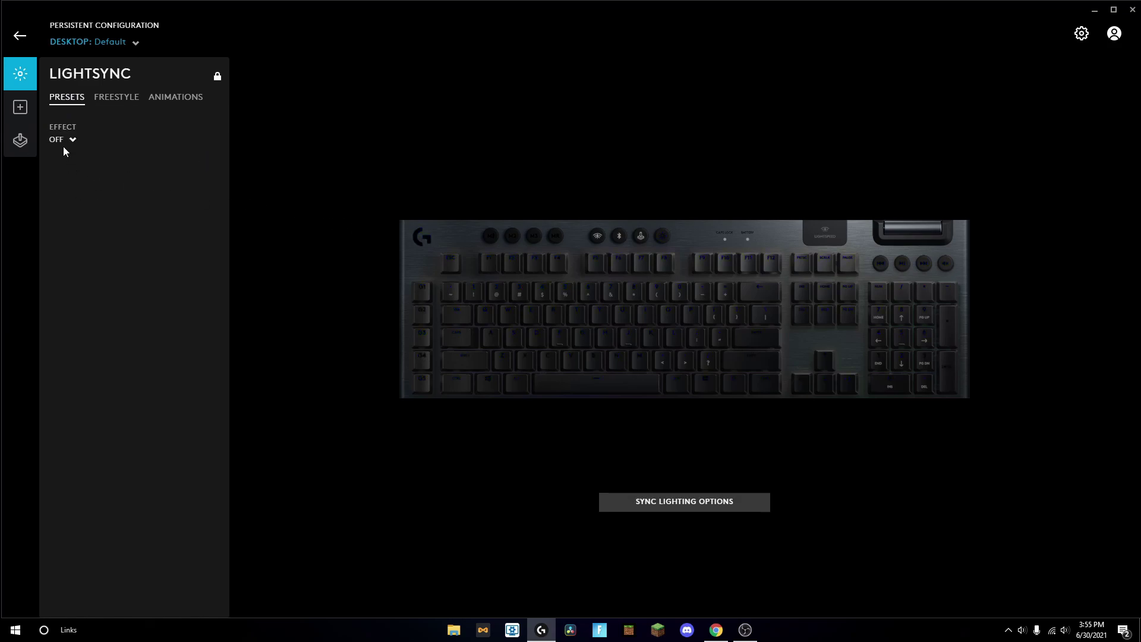
click(62, 141)
click(60, 158)
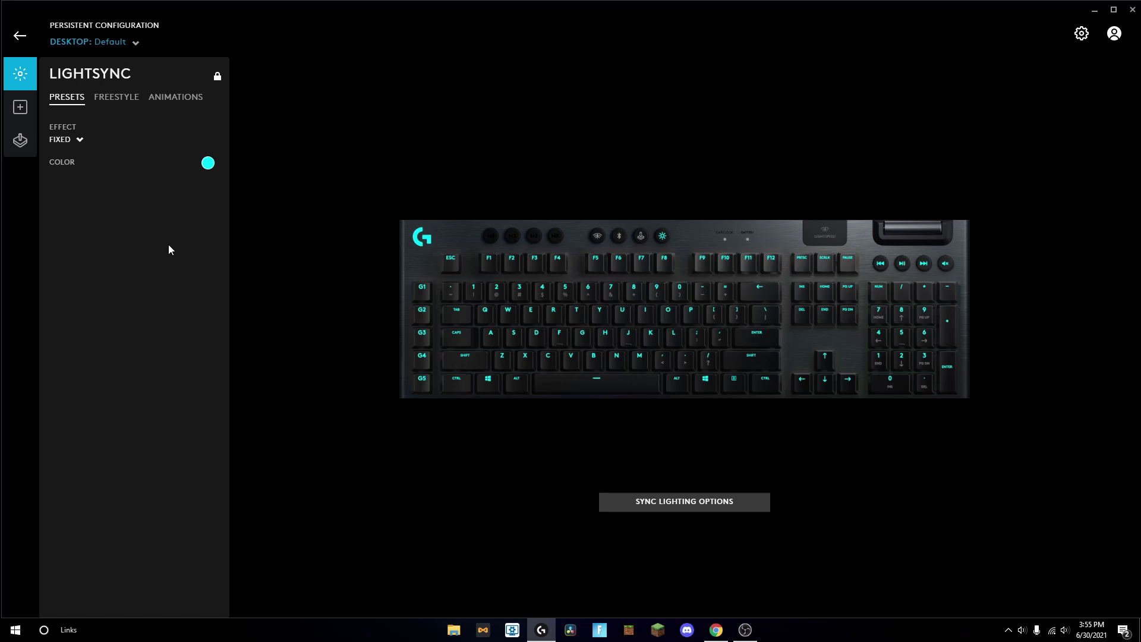
- Try red and black for the Fixed effect's colour, and settle on orange C36521
click(207, 162)
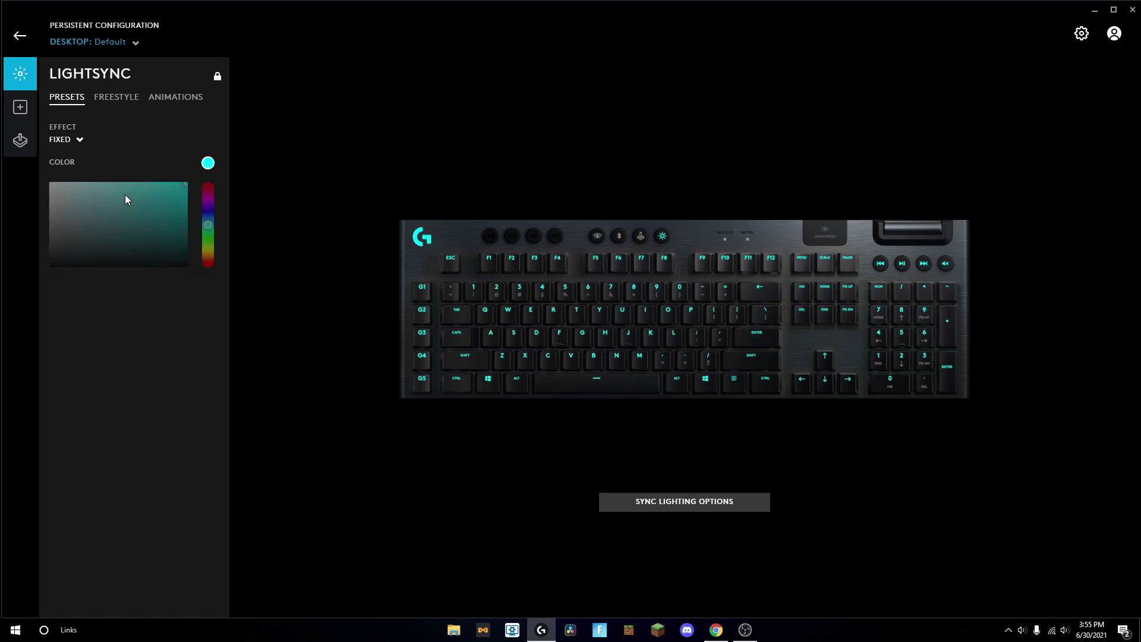
click(86, 200)
drag(82, 199, 57, 188)
drag(208, 210, 208, 188)
drag(164, 199, 181, 194)
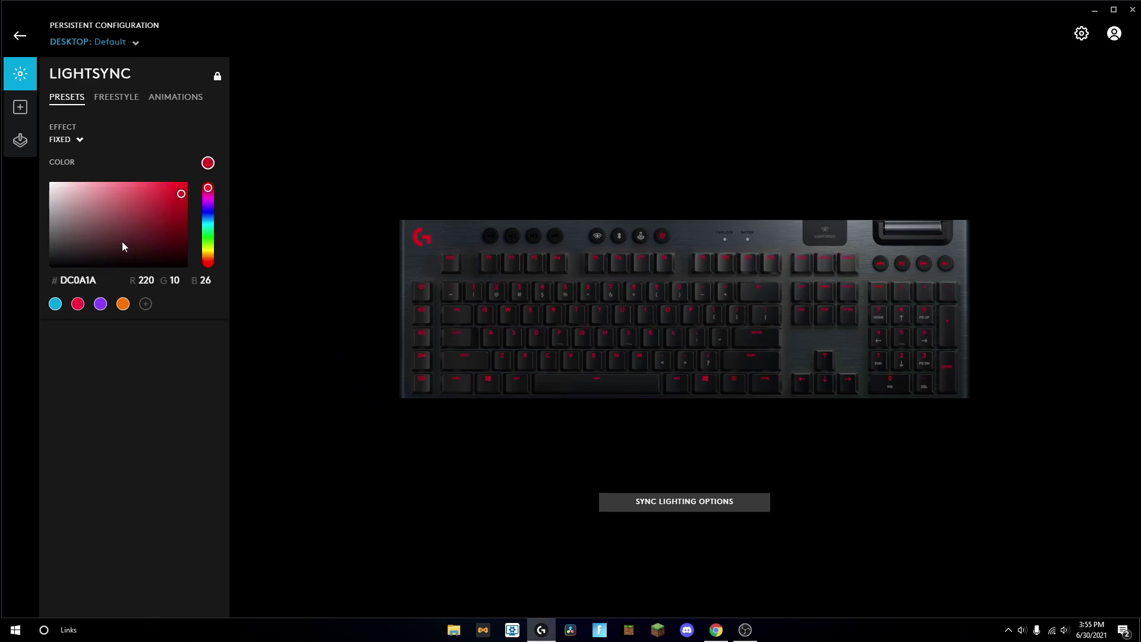
drag(115, 252, 145, 282)
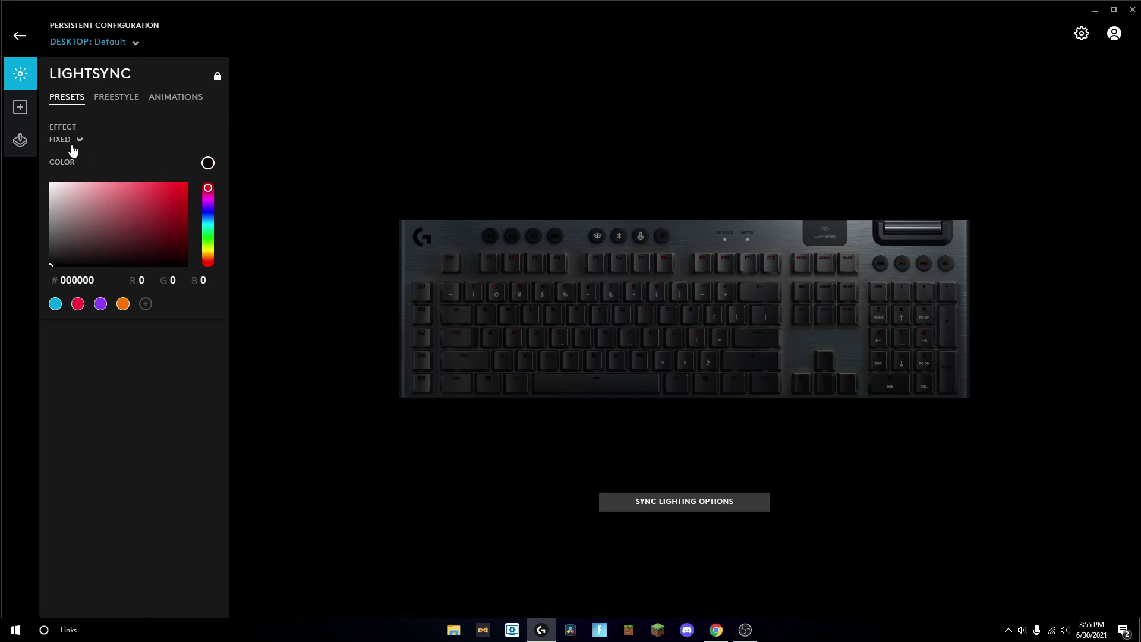
click(165, 202)
drag(208, 199, 211, 262)
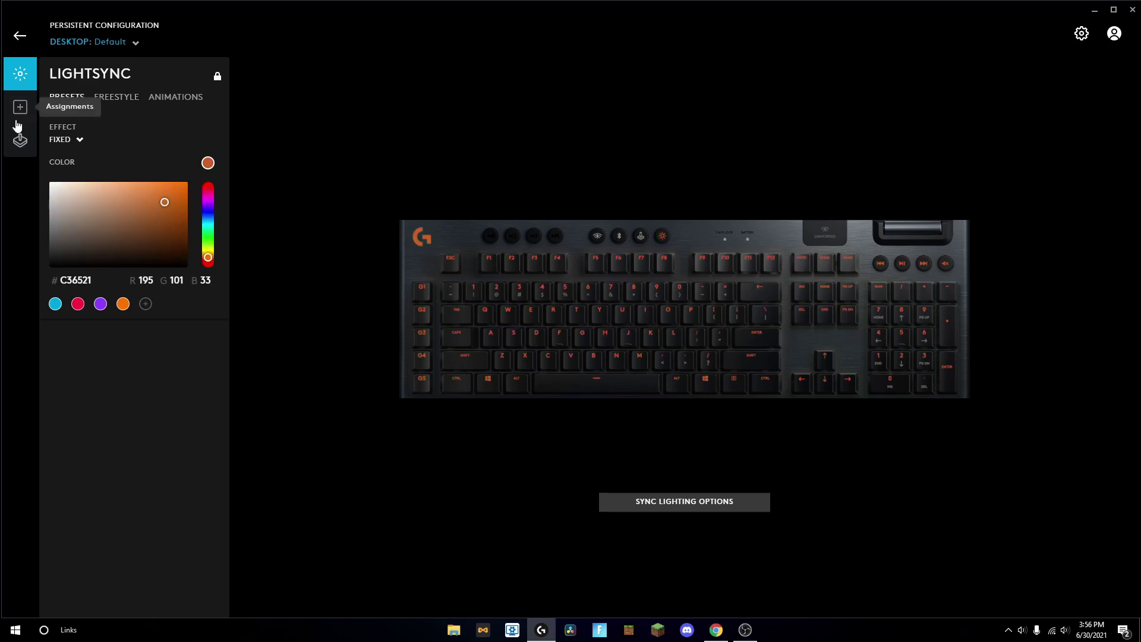
- Set the preset lighting effect to Cycle
click(69, 145)
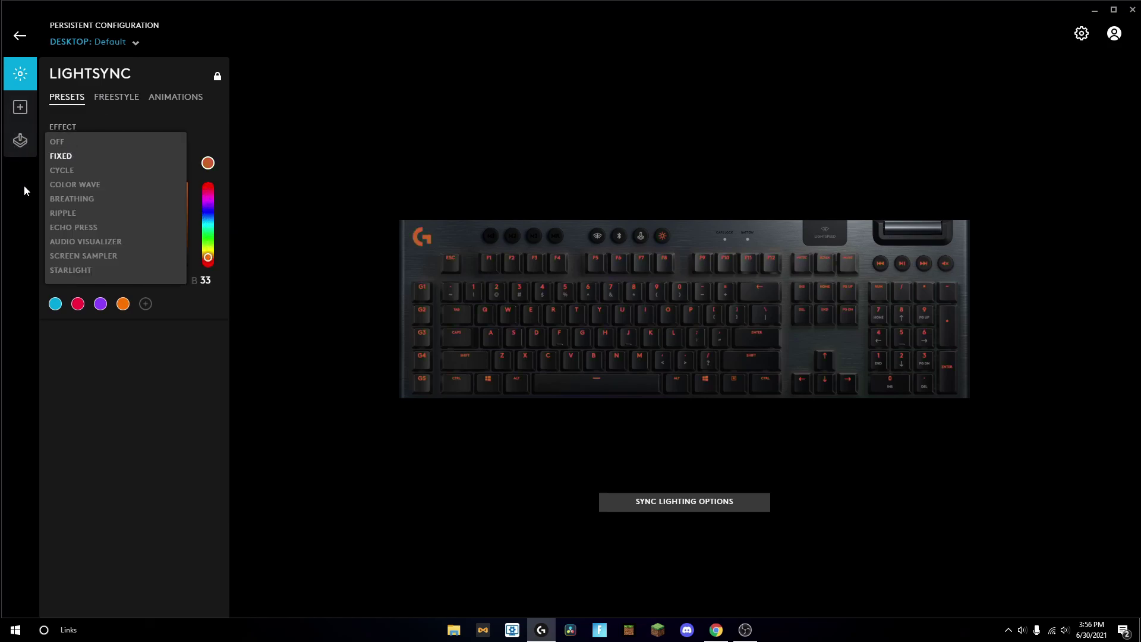
click(68, 165)
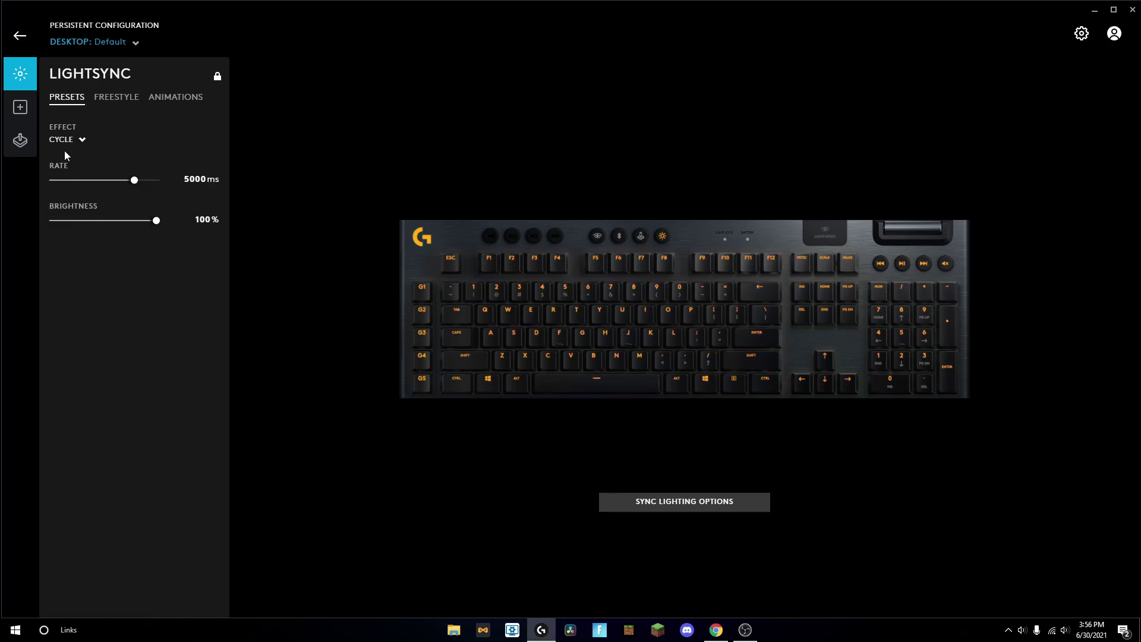
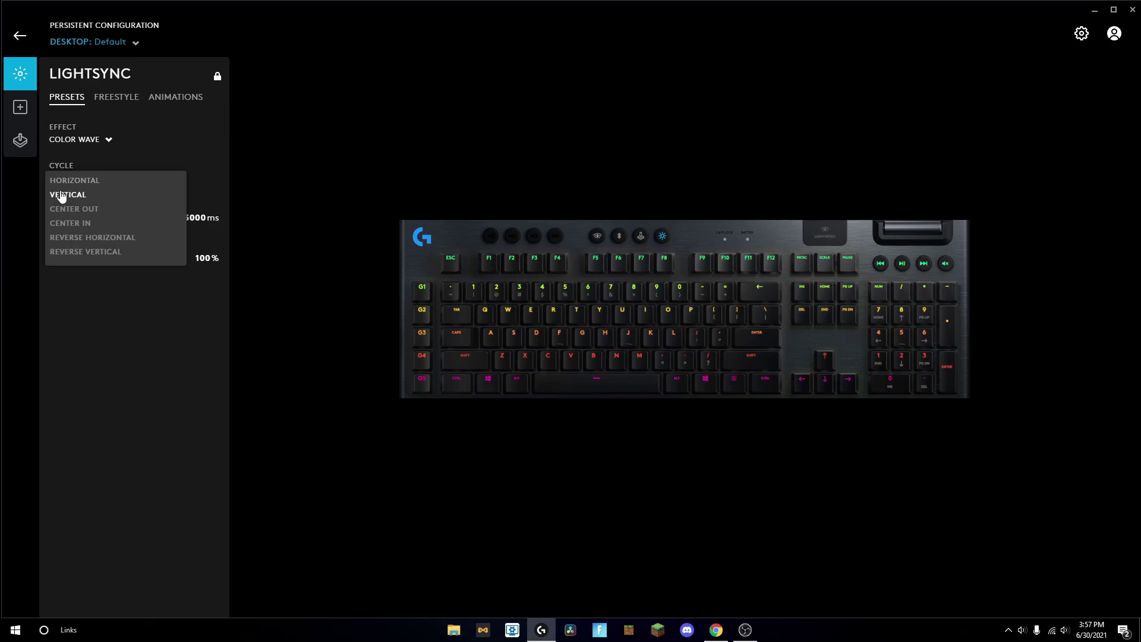
- Try the Reverse Horizontal and Center Out cycles of Color Wave, with the rate at 1800 ms, and choose Center In
click(74, 239)
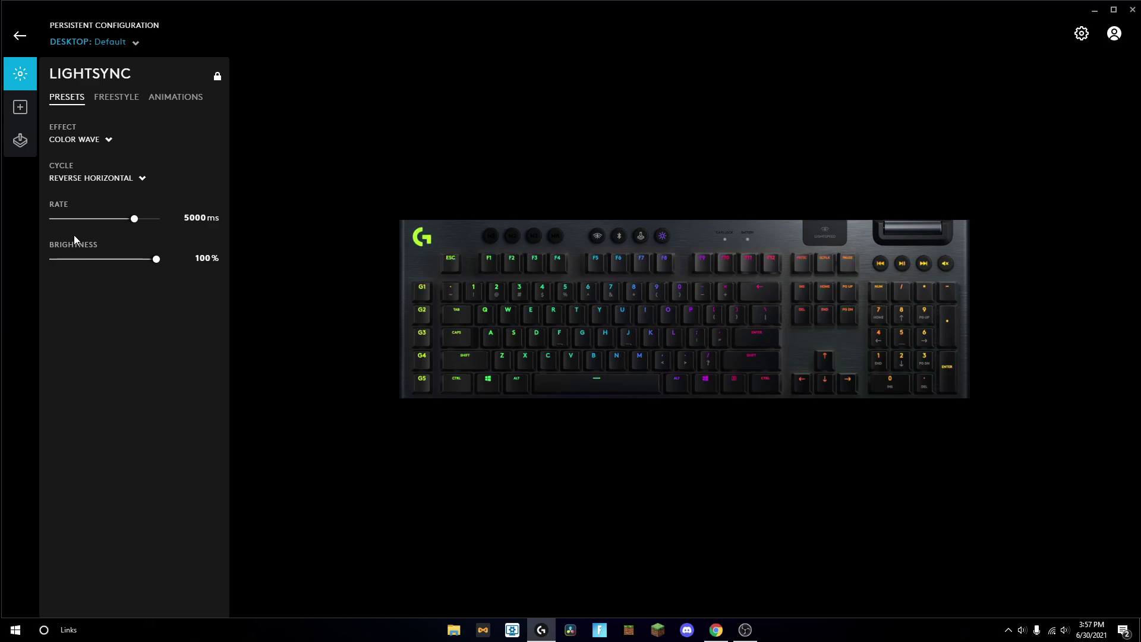
click(81, 178)
click(73, 212)
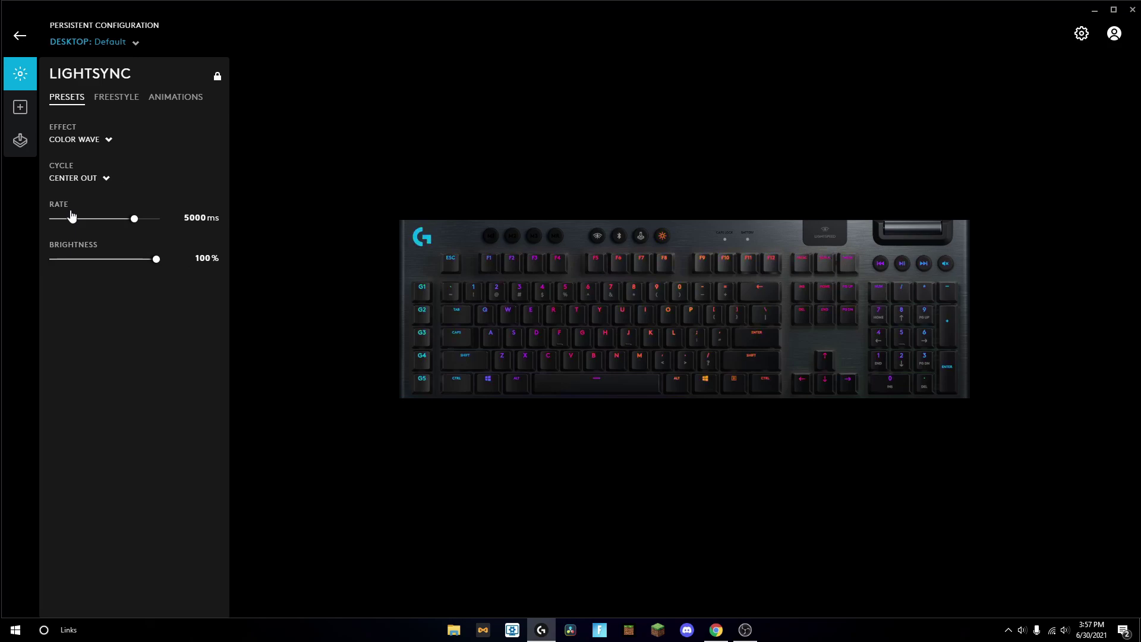
drag(134, 220, 154, 219)
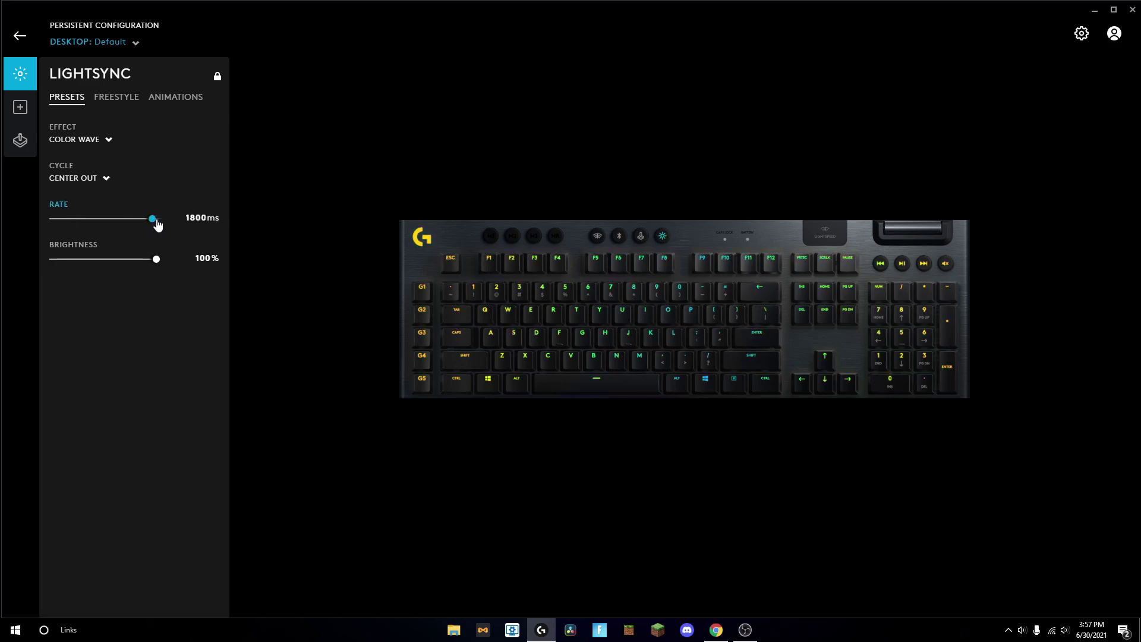
click(83, 173)
click(70, 229)
- Switch the effect to Breathing, with a rate of 2200 ms and the red colour FF0C10
click(74, 146)
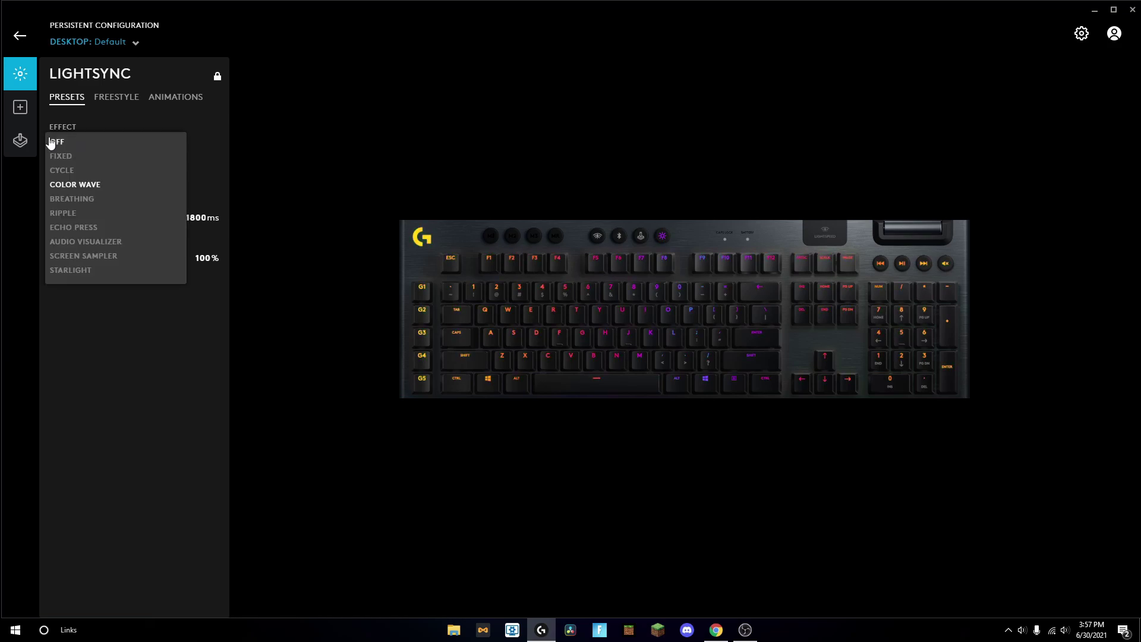
click(69, 205)
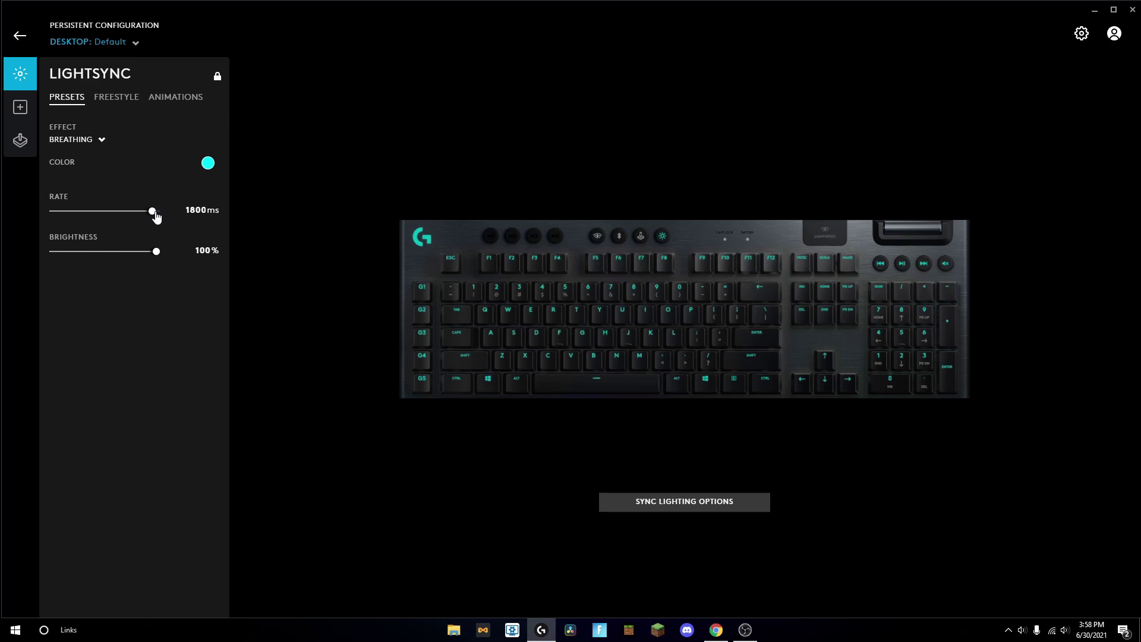
drag(153, 212, 218, 222)
drag(156, 210, 150, 211)
click(205, 165)
drag(176, 188, 215, 169)
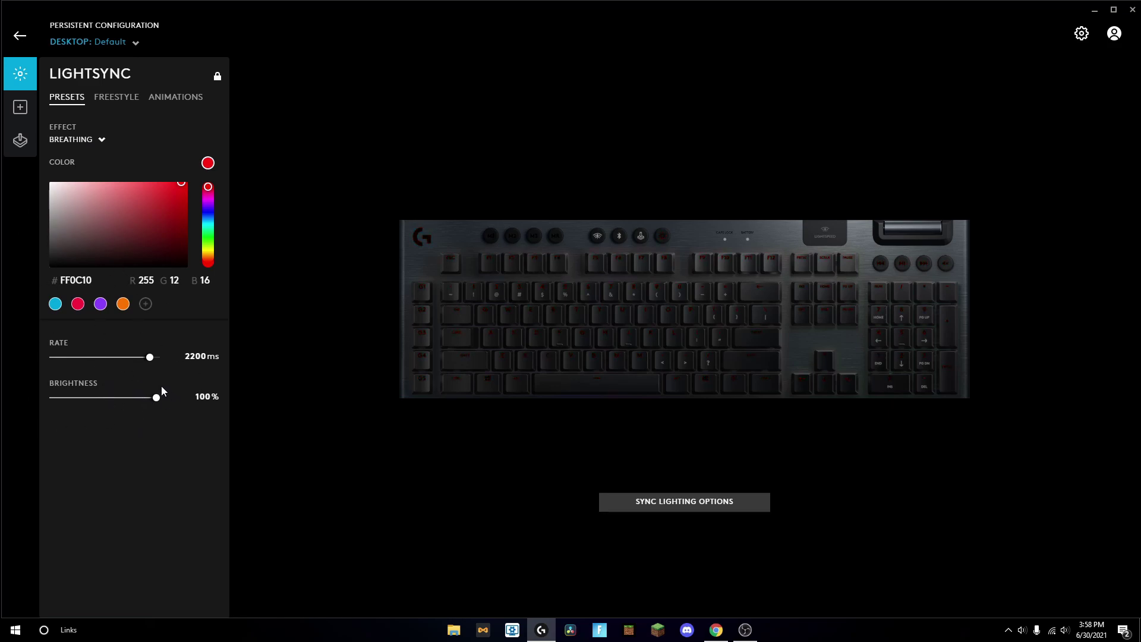
- Switch the effect to Ripple, with a dark blue background colour and a rate of 2 ms
click(77, 139)
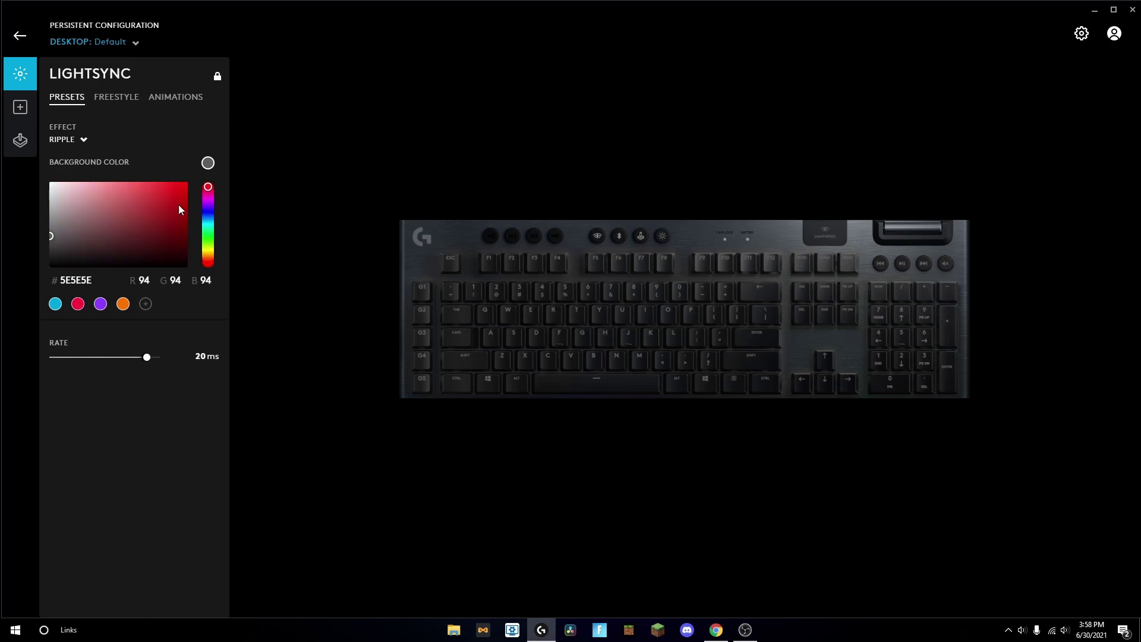
drag(156, 215, 193, 173)
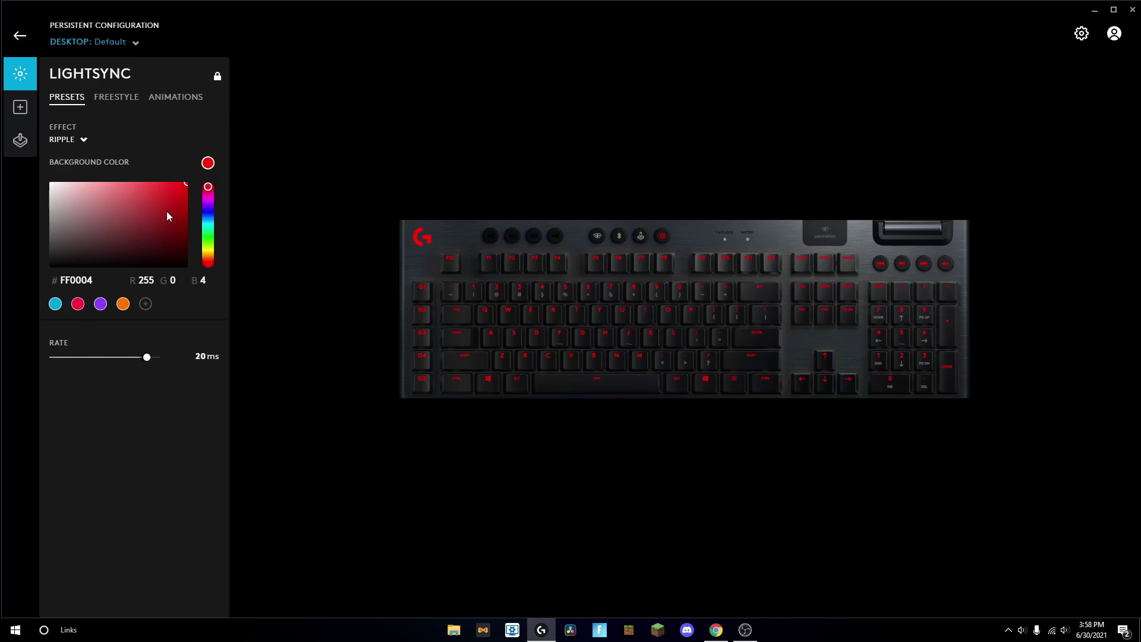
click(208, 213)
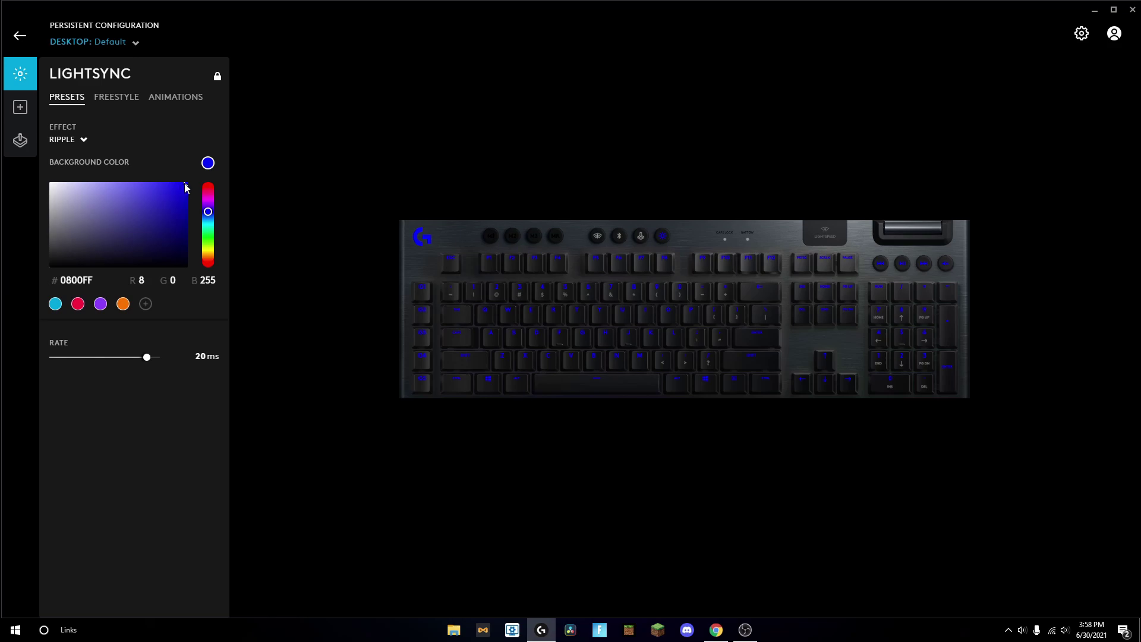
drag(186, 184, 186, 232)
click(186, 228)
drag(145, 356, 176, 359)
- Switch the effect to Echo Press and test it with a few letter keys such as N, H and L
click(86, 141)
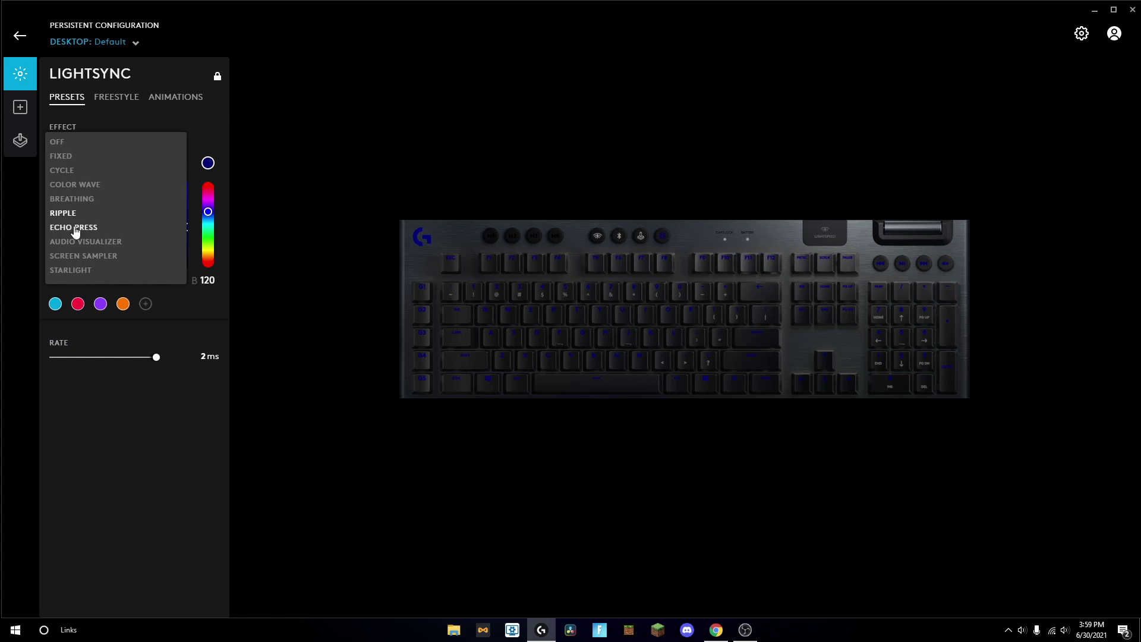
click(76, 227)
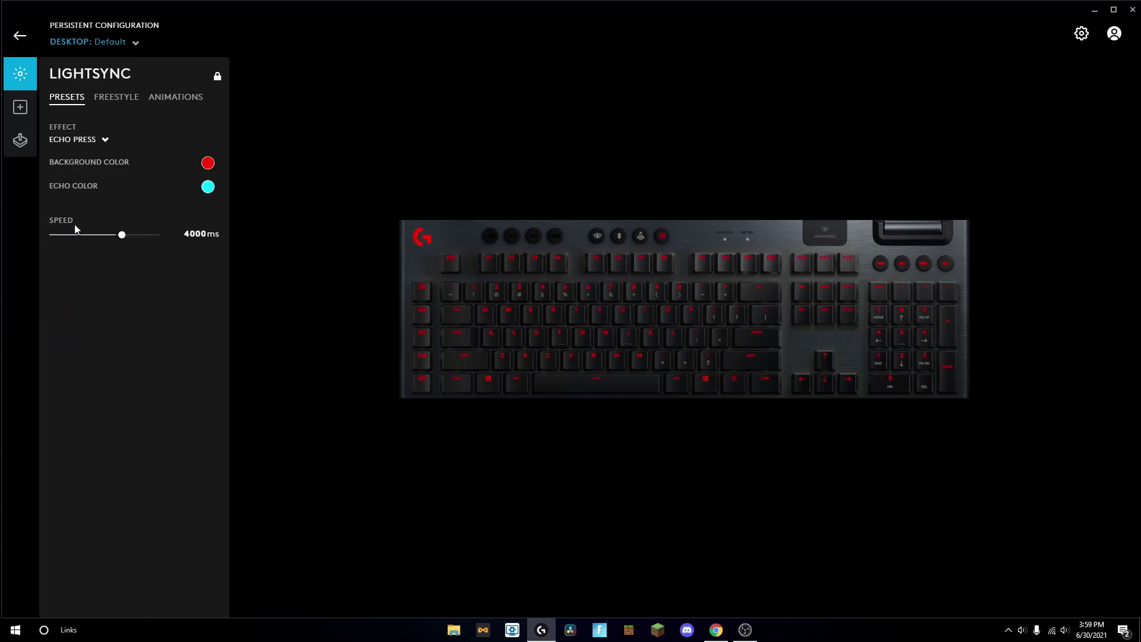
key(n)
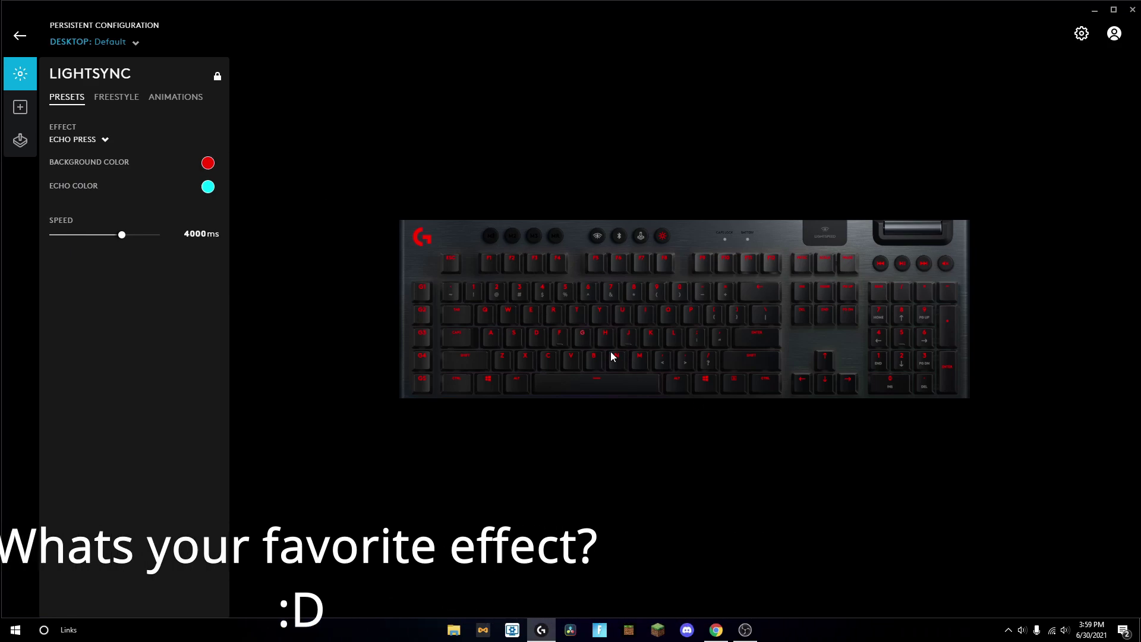
key(h)
key(l)
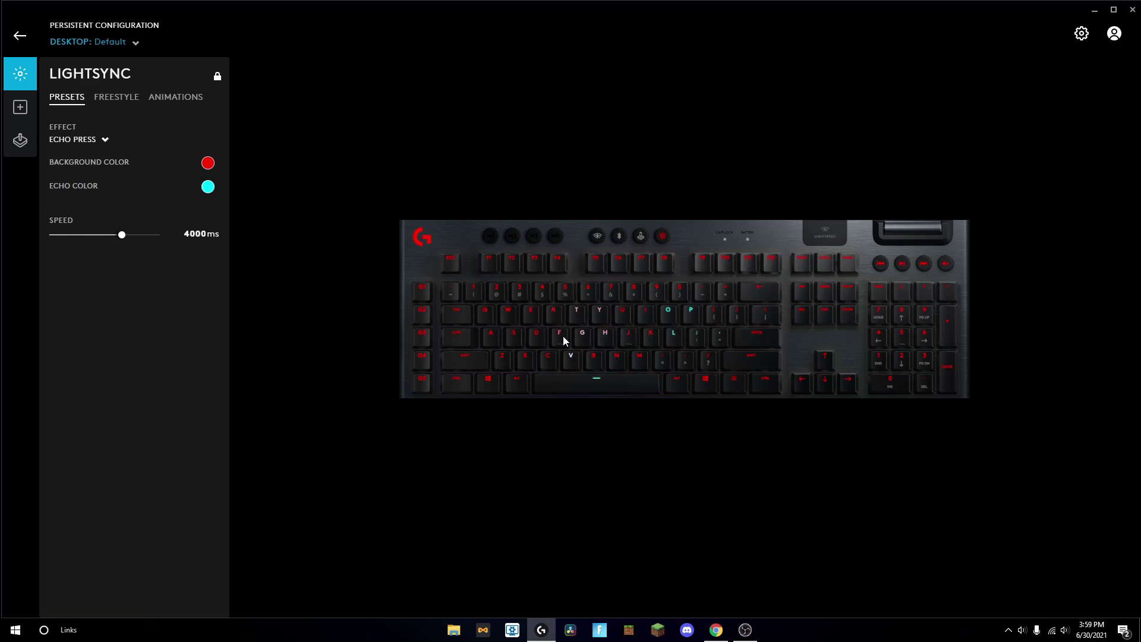
- Set the Echo Press background colour to black 000000 and its speed to 7400 ms, testing the echo with a letter key
click(208, 163)
drag(177, 244, 181, 349)
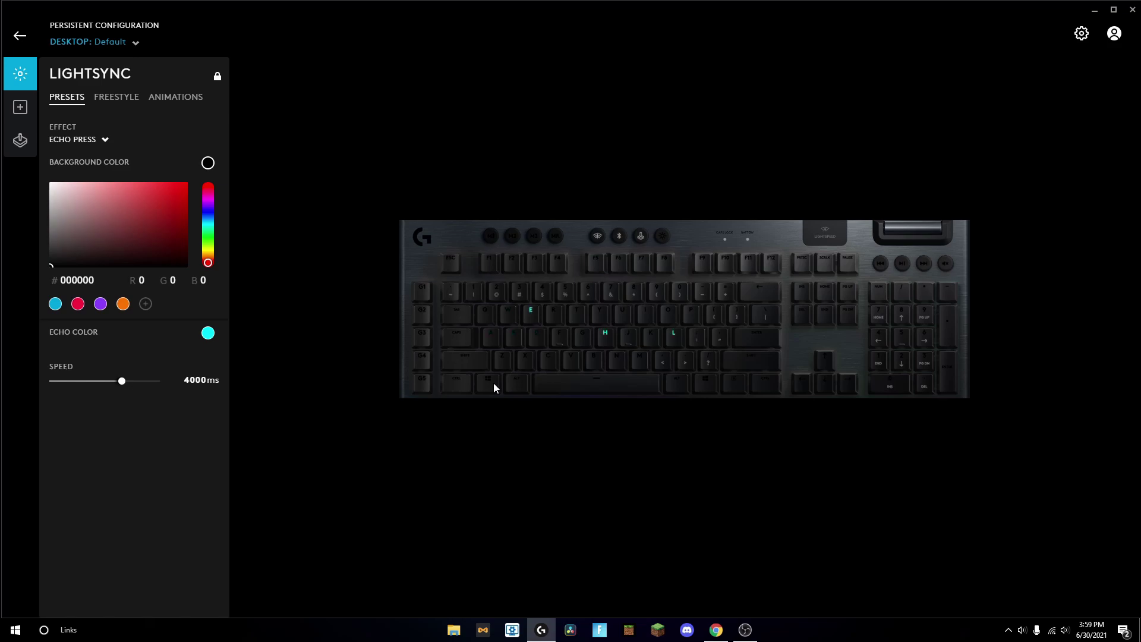
key(o)
drag(121, 380, 451, 396)
drag(156, 381, 82, 380)
- Change the preset lighting effect to Audio Visualizer
click(100, 141)
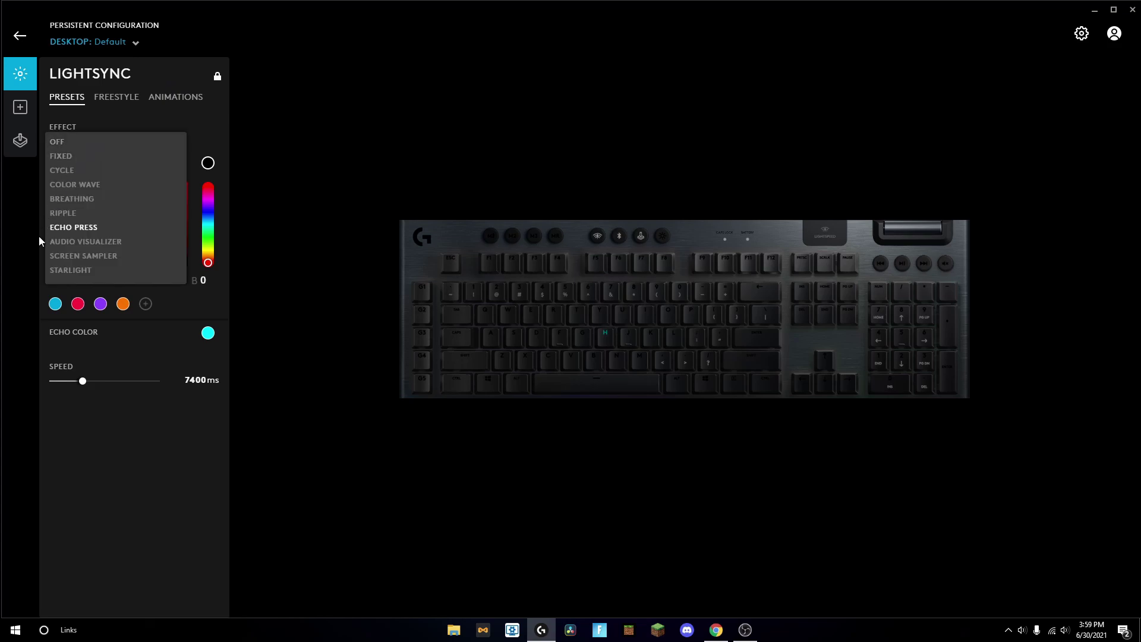
click(132, 245)
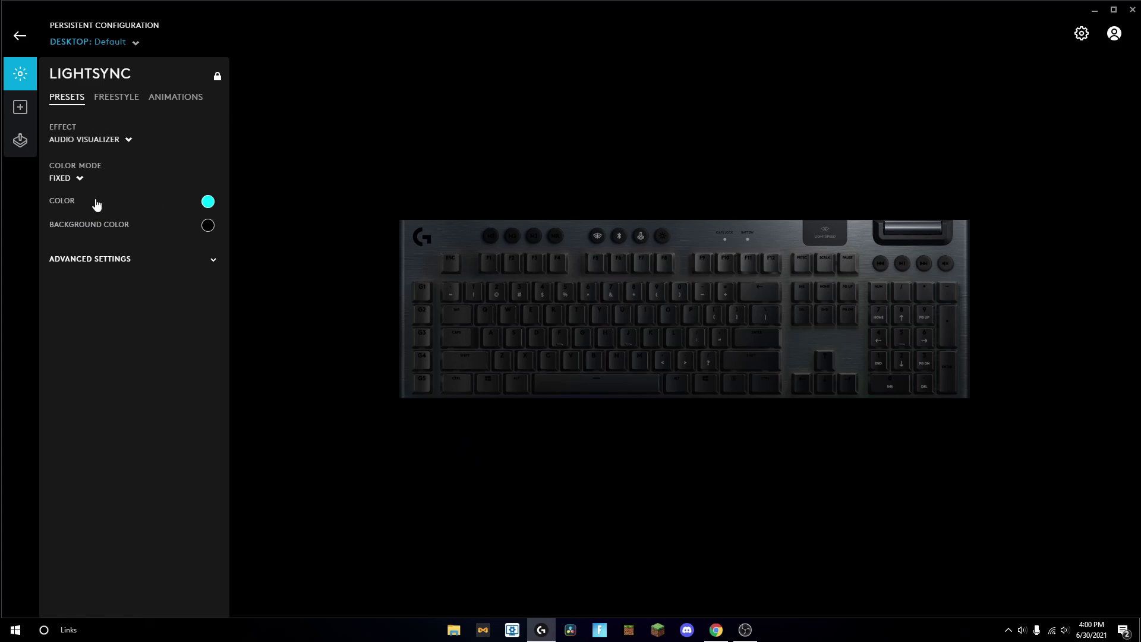
- Switch the effect to Starlight and raise the number of stars
click(83, 141)
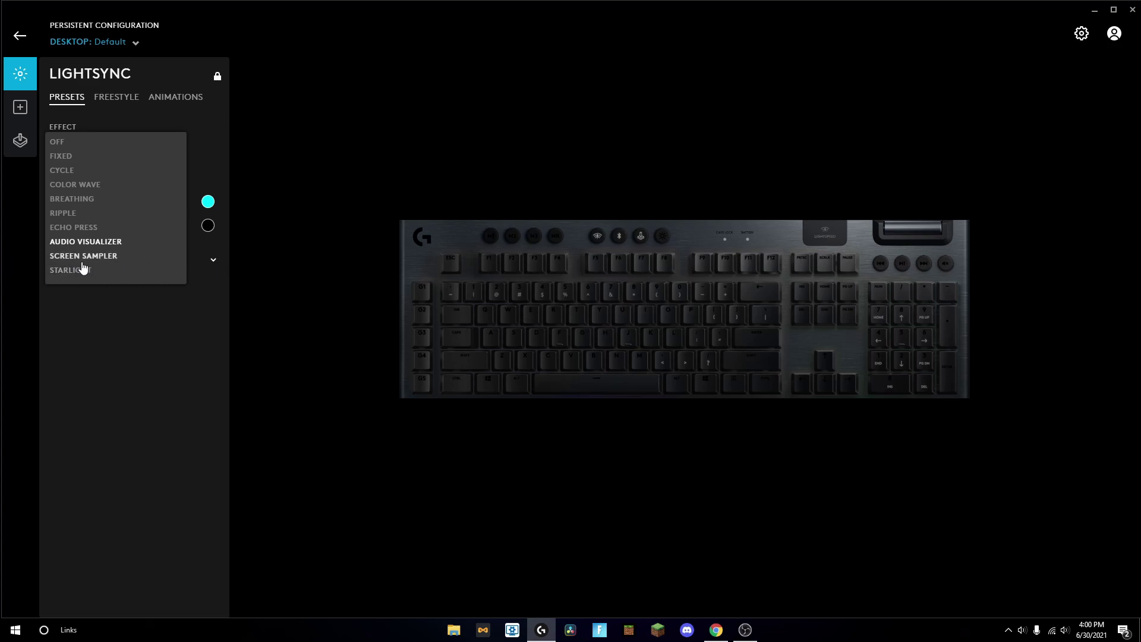
click(64, 270)
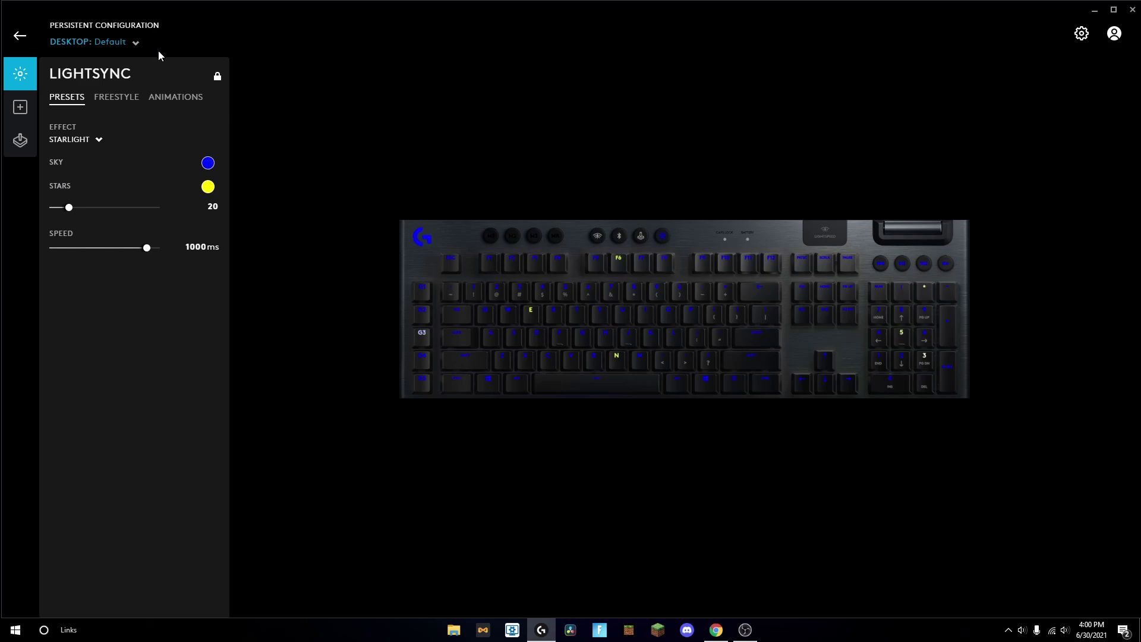
drag(79, 212, 135, 214)
- Switch the keyboard lighting to Freestyle
click(114, 106)
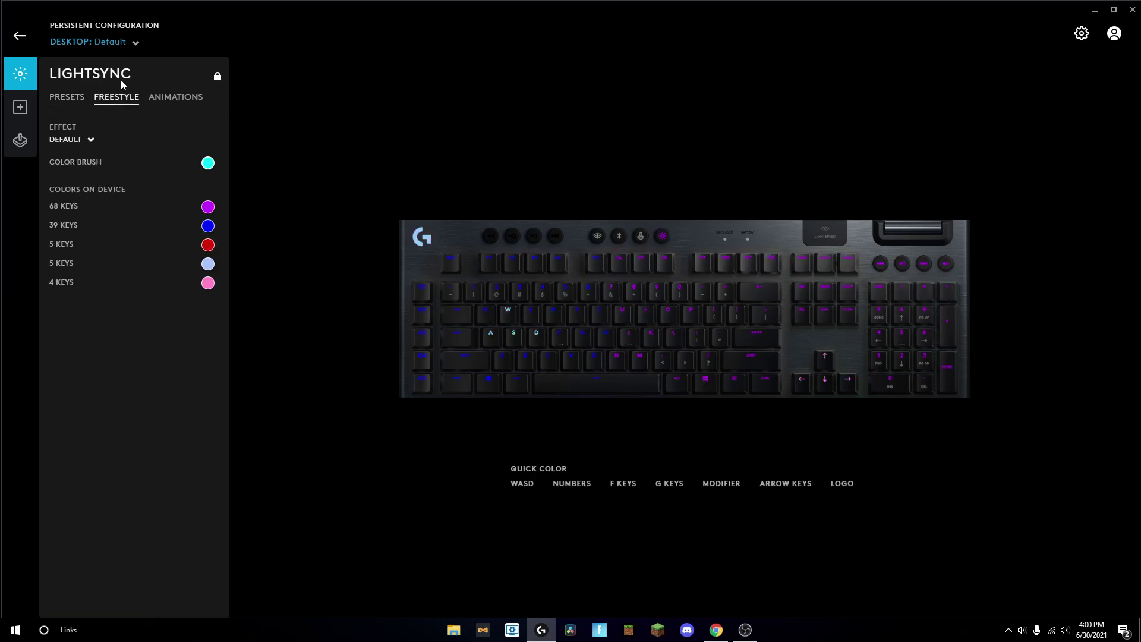
- Show the desktop, sweep selection boxes across the wallpaper, and return to Logitech G HUB
drag(335, 129, 199, 5)
drag(637, 107, 746, 39)
click(1139, 630)
drag(312, 161, 814, 513)
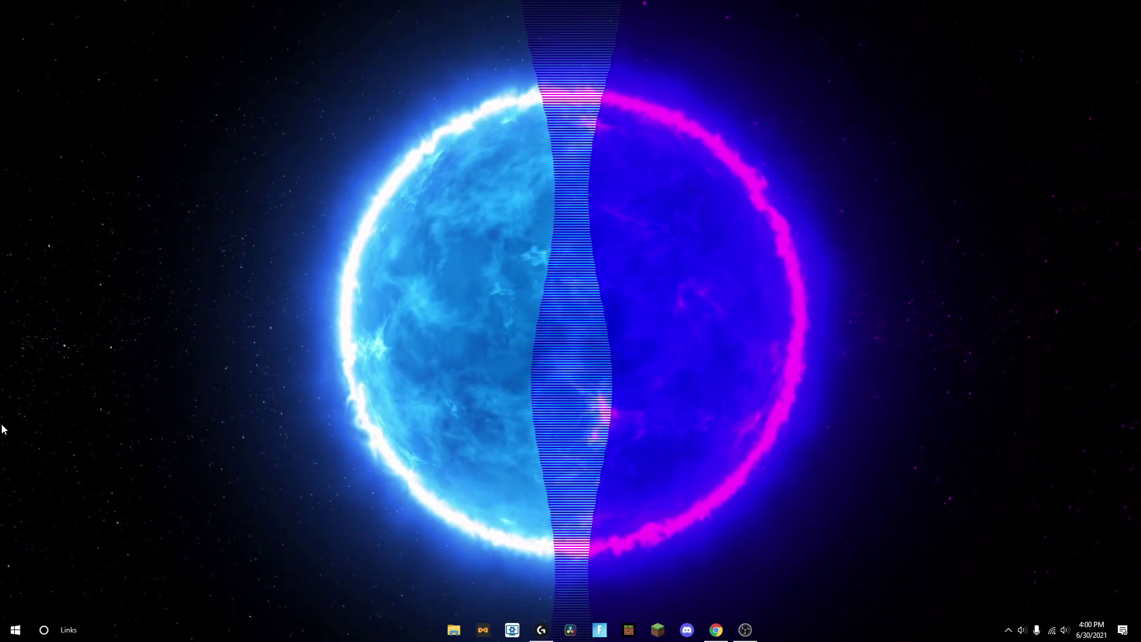
click(541, 630)
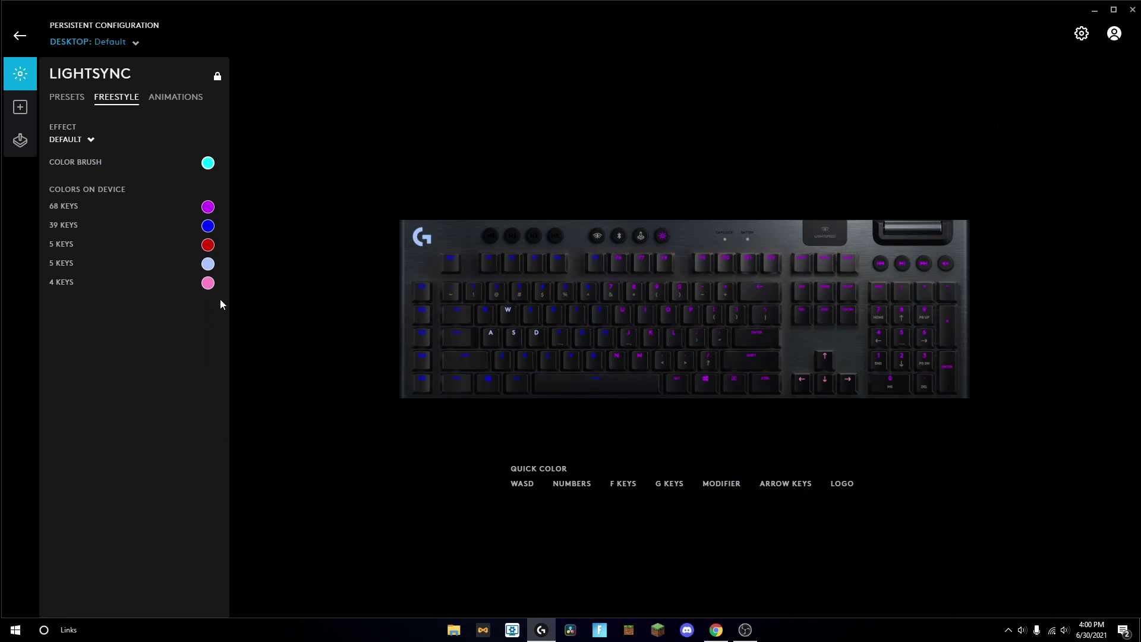
- Set the color brush to white FFFFFF and paint the G1 to G5 keys with it
click(68, 141)
click(97, 142)
click(208, 163)
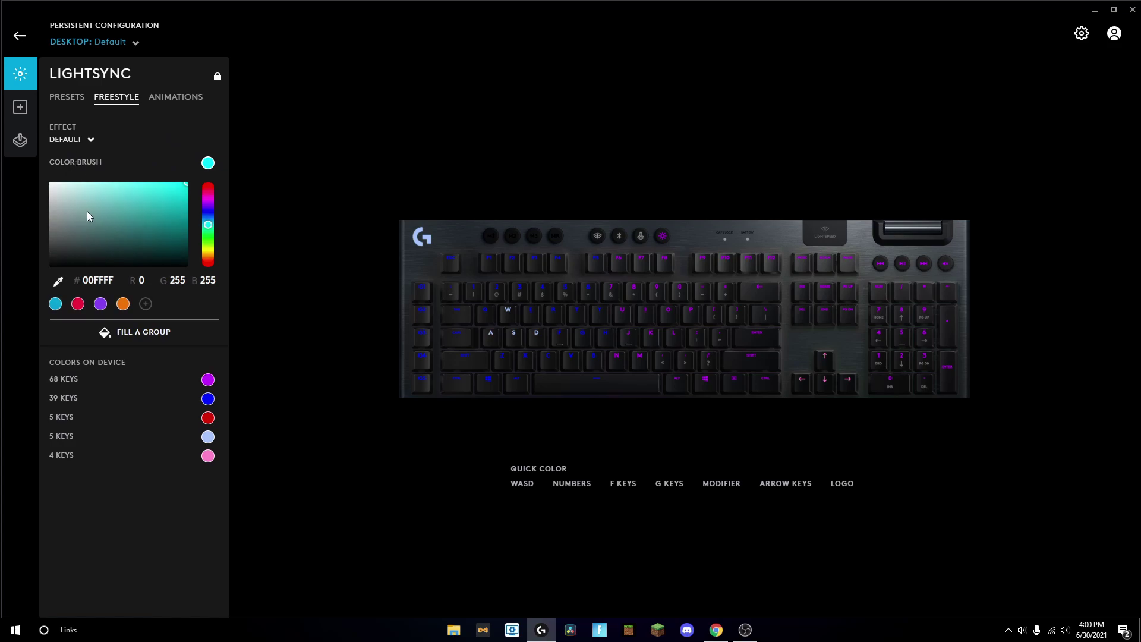
mouse_move(106, 258)
mouse_down()
mouse_move(176, 215)
mouse_move(50, 182)
mouse_up()
drag(426, 320, 434, 391)
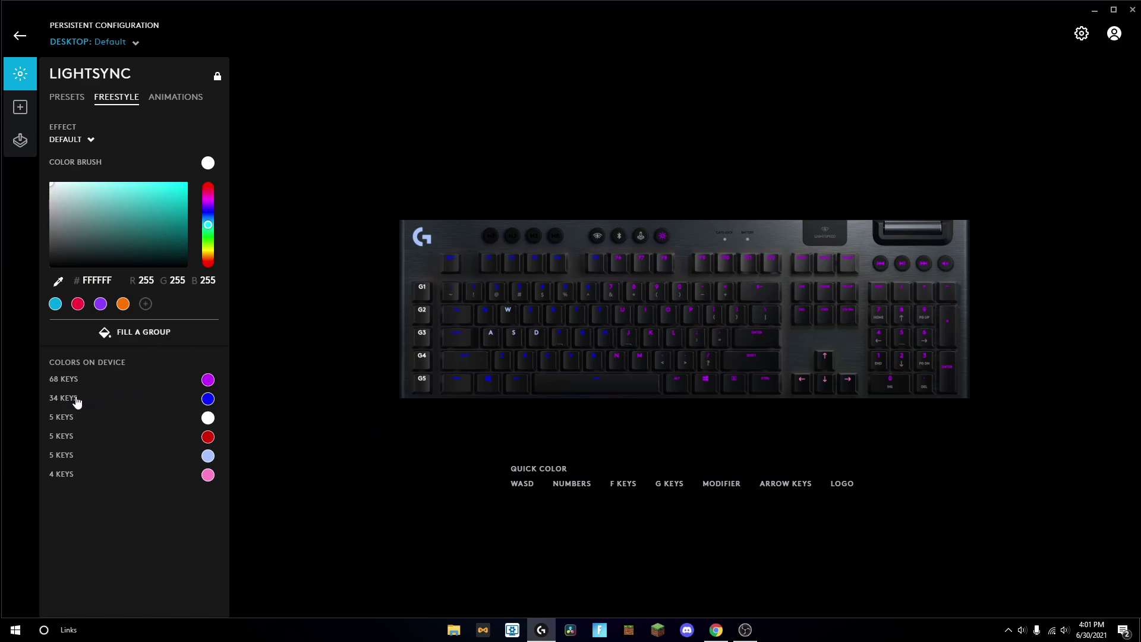
- Copy the 34-key blue group's hex value 0010FF into the color brush and paint the G1 to G5 keys with it
click(208, 399)
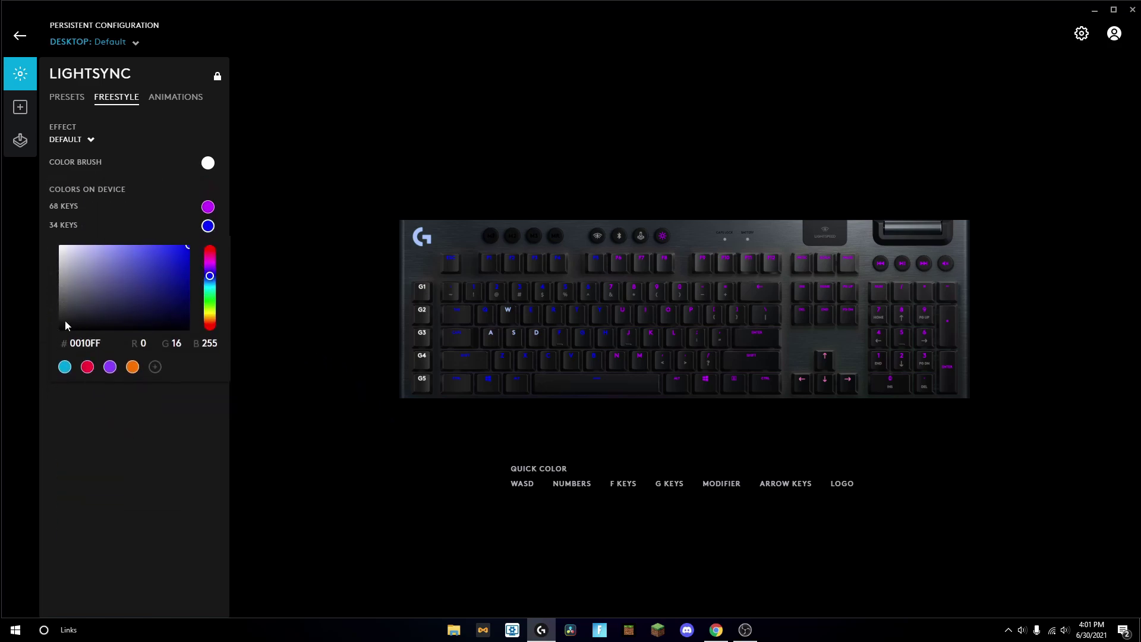
click(86, 343)
key(ctrl+c)
click(207, 163)
click(97, 280)
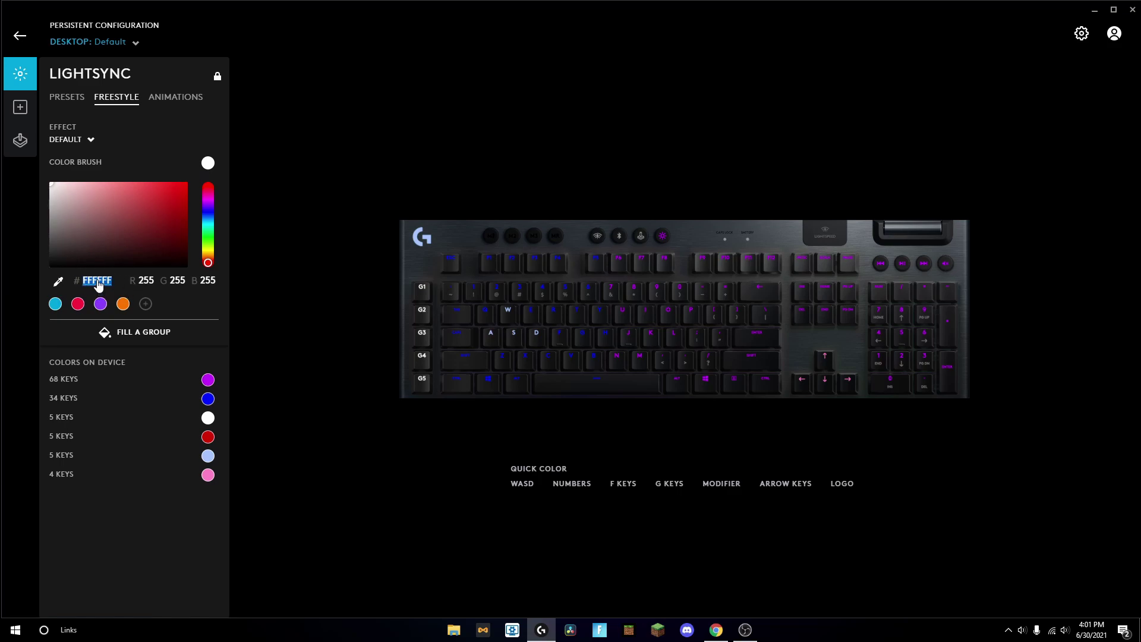
key(ctrl+v)
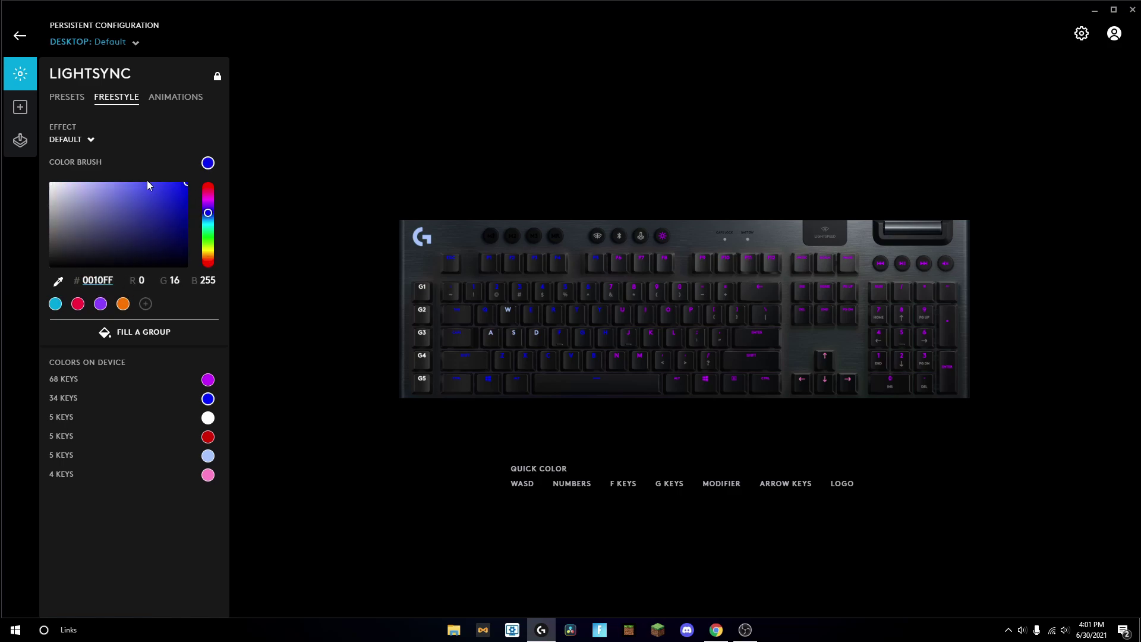
drag(395, 266, 436, 416)
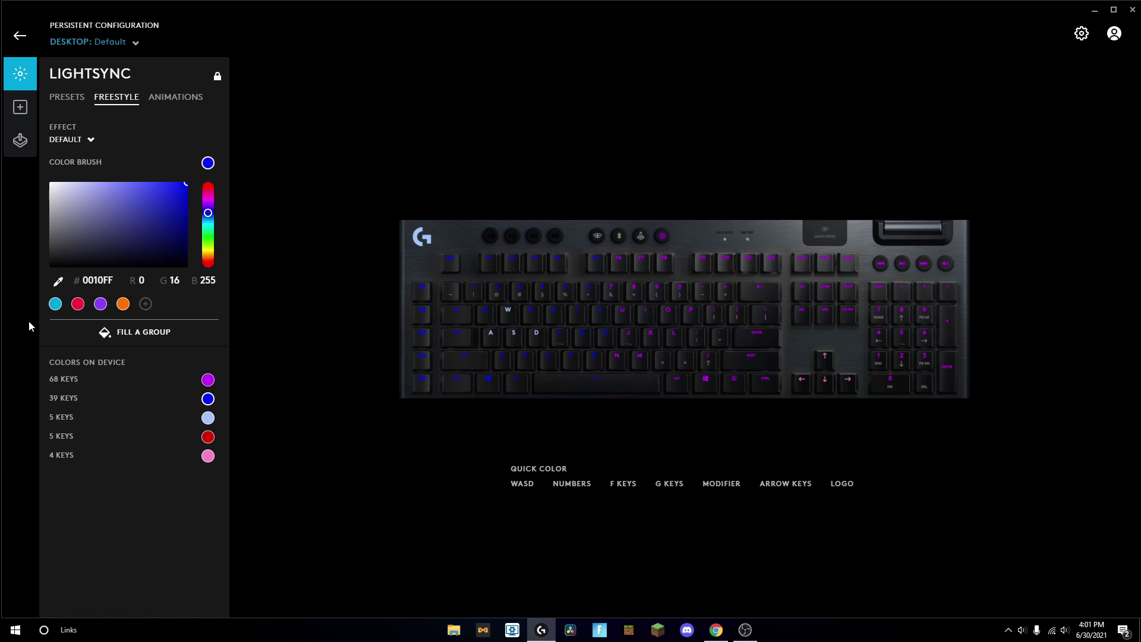
- Examine the color values of the purple, blue, light blue, red and pink key groups on the device one after another
click(208, 379)
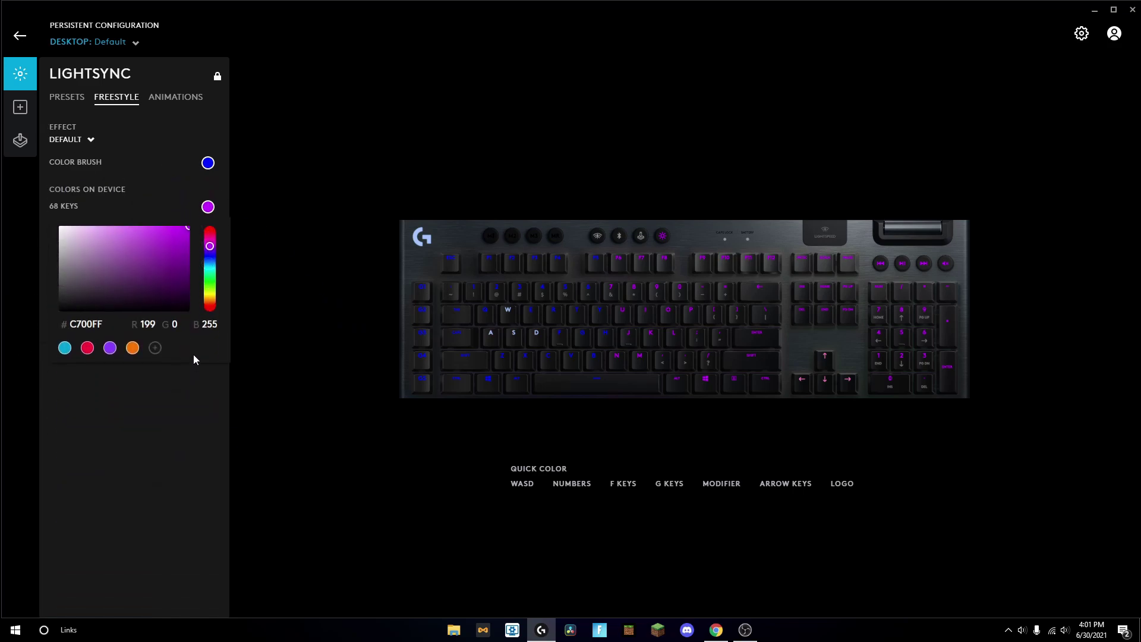
click(208, 208)
click(207, 227)
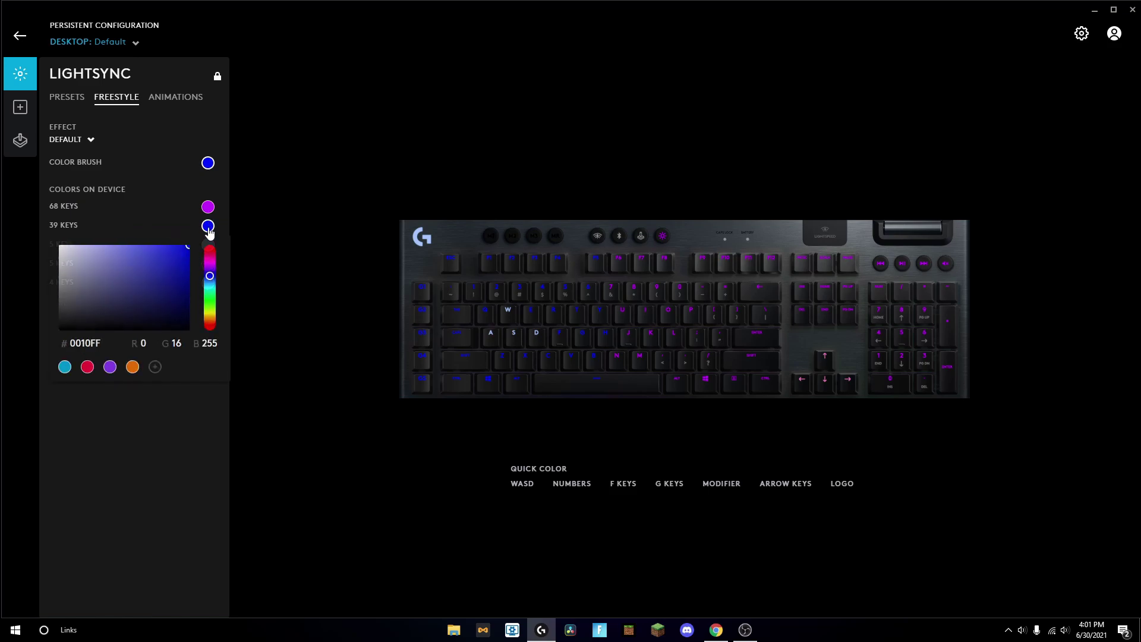
click(208, 228)
click(208, 245)
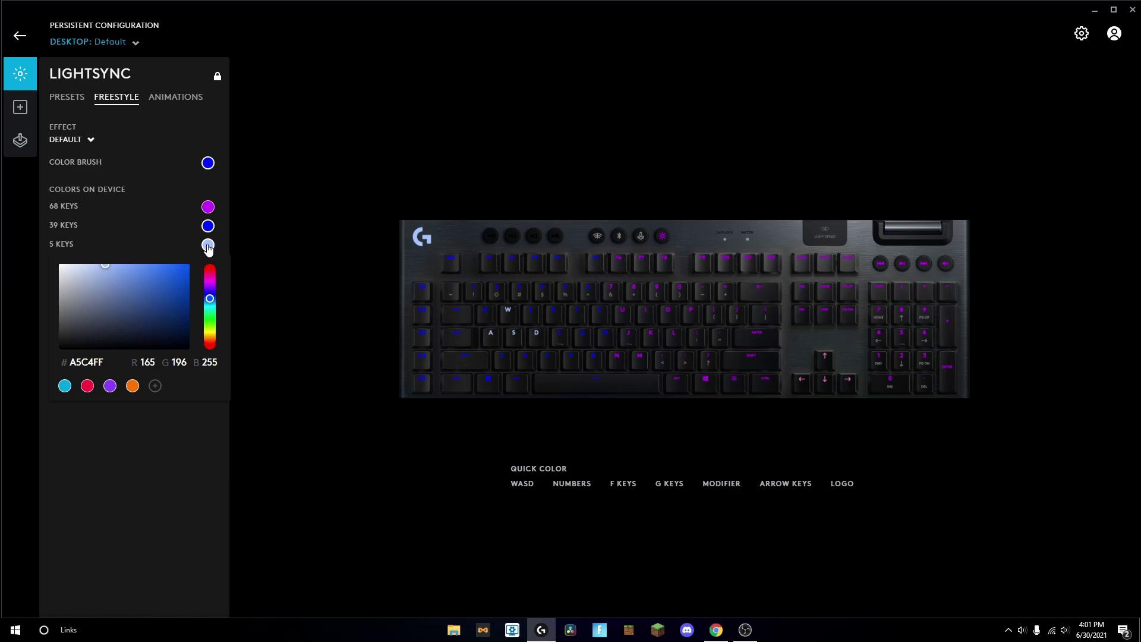
click(208, 245)
click(208, 264)
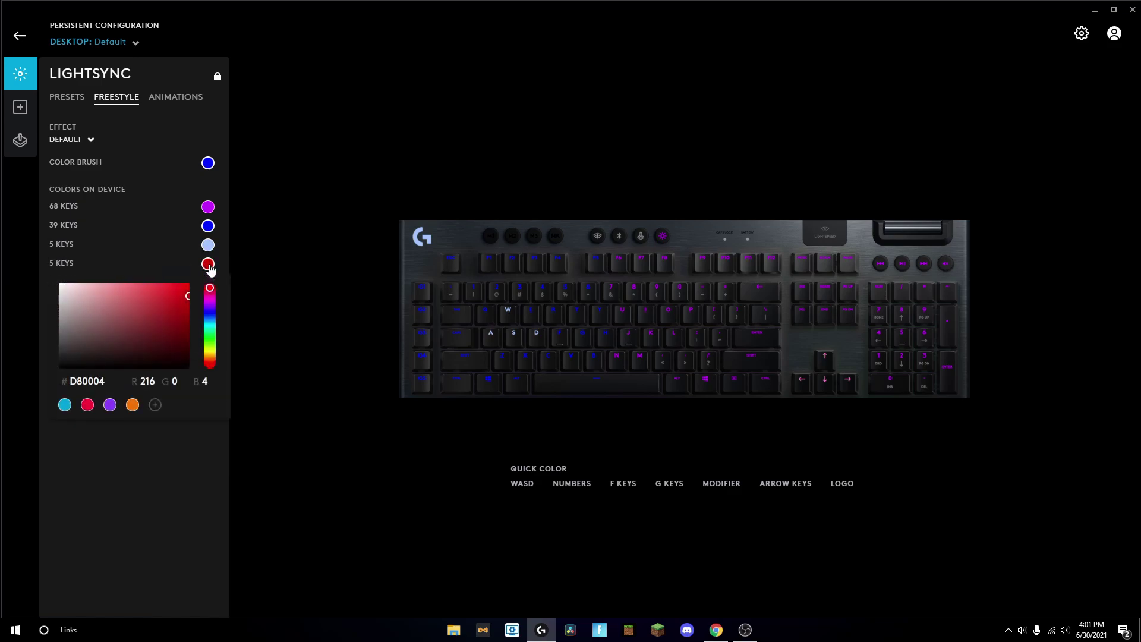
click(208, 265)
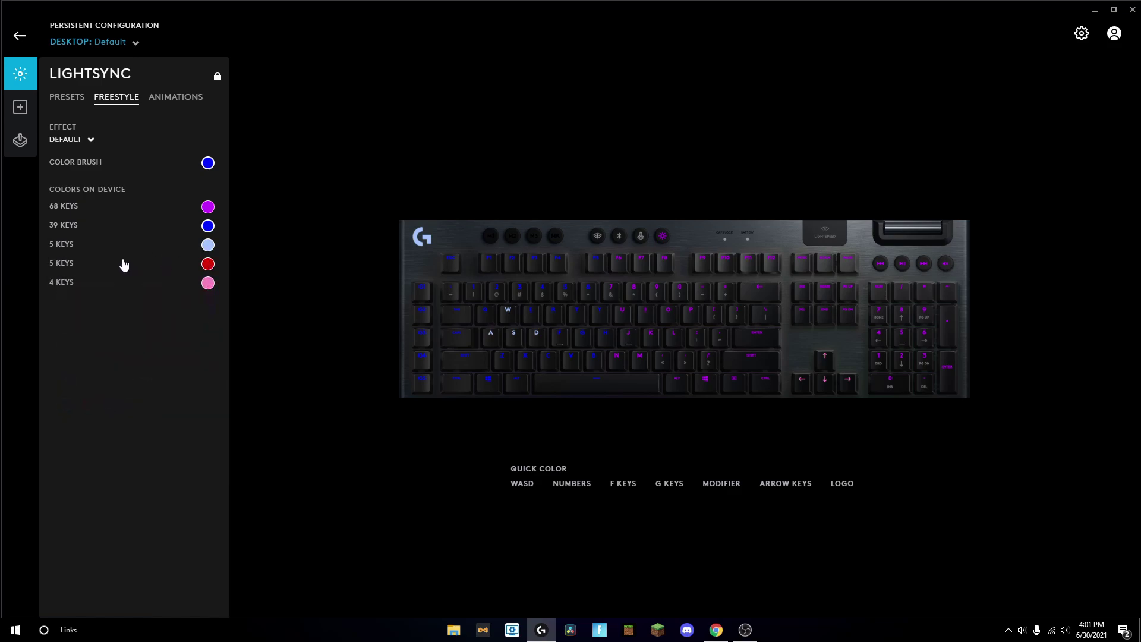
click(208, 283)
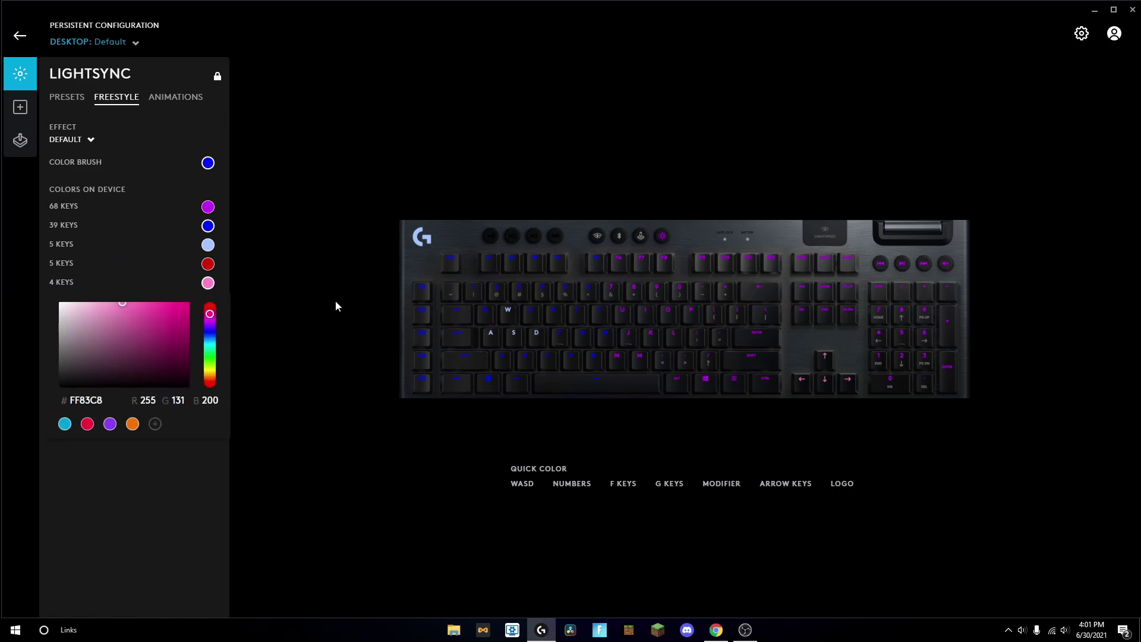
click(205, 283)
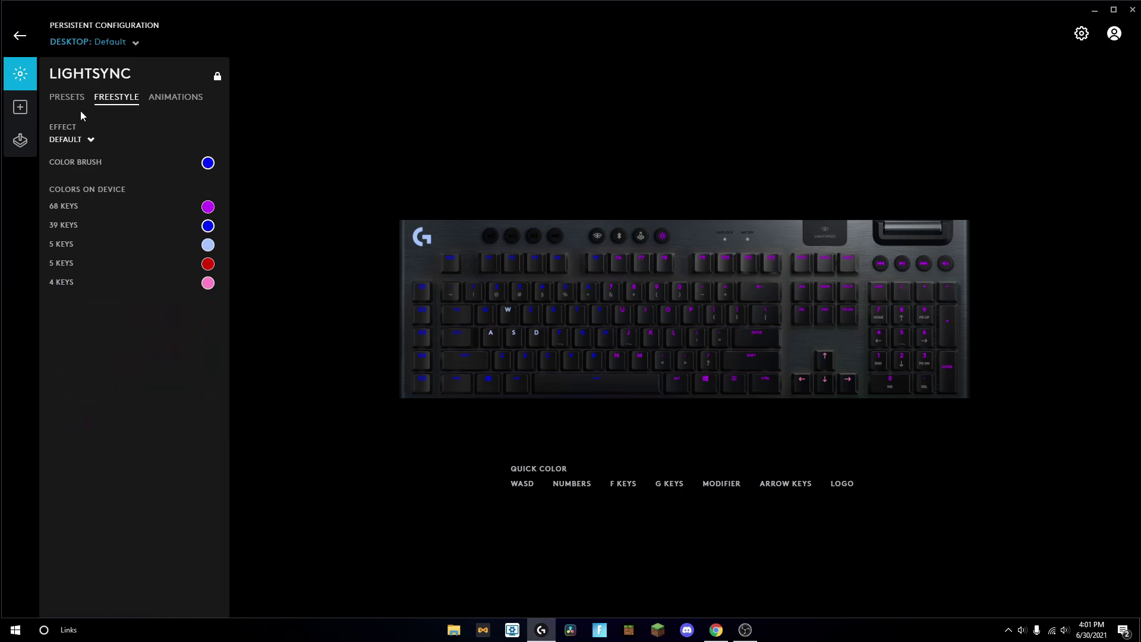
- Switch the keyboard lighting to Animations and browse the newest community lighting effects filtered by G915
click(178, 100)
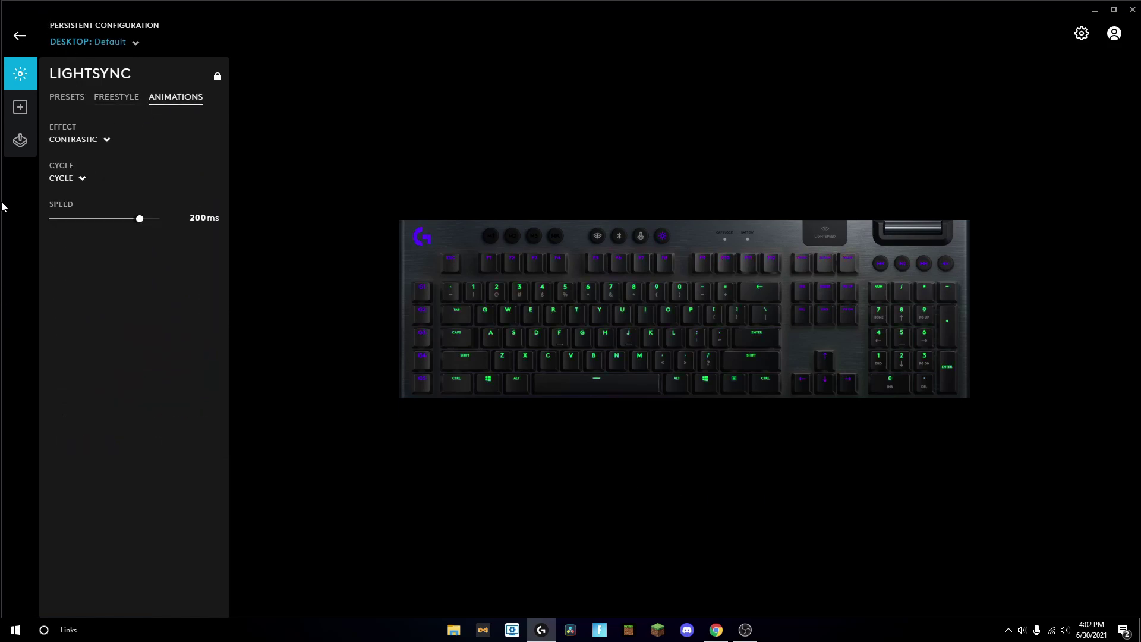
click(20, 35)
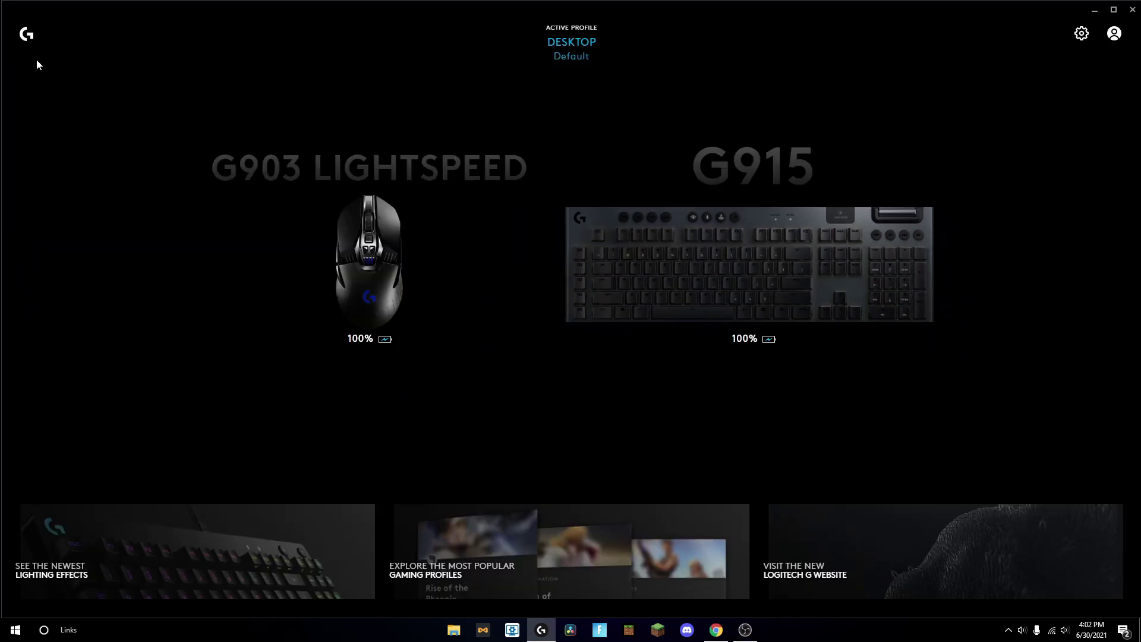
click(153, 562)
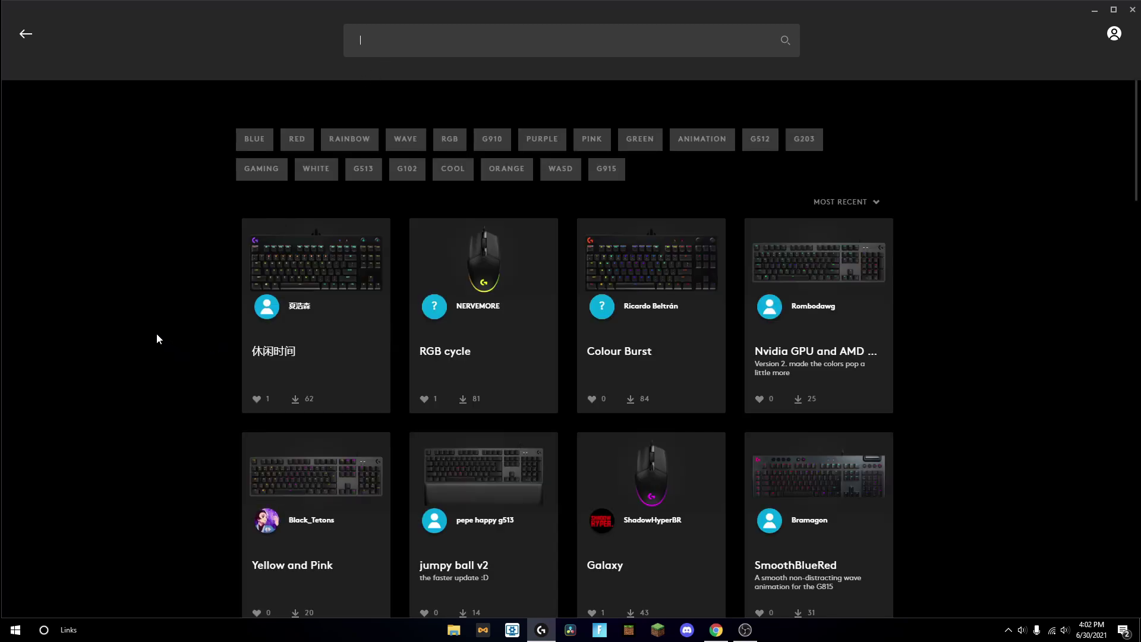
click(604, 170)
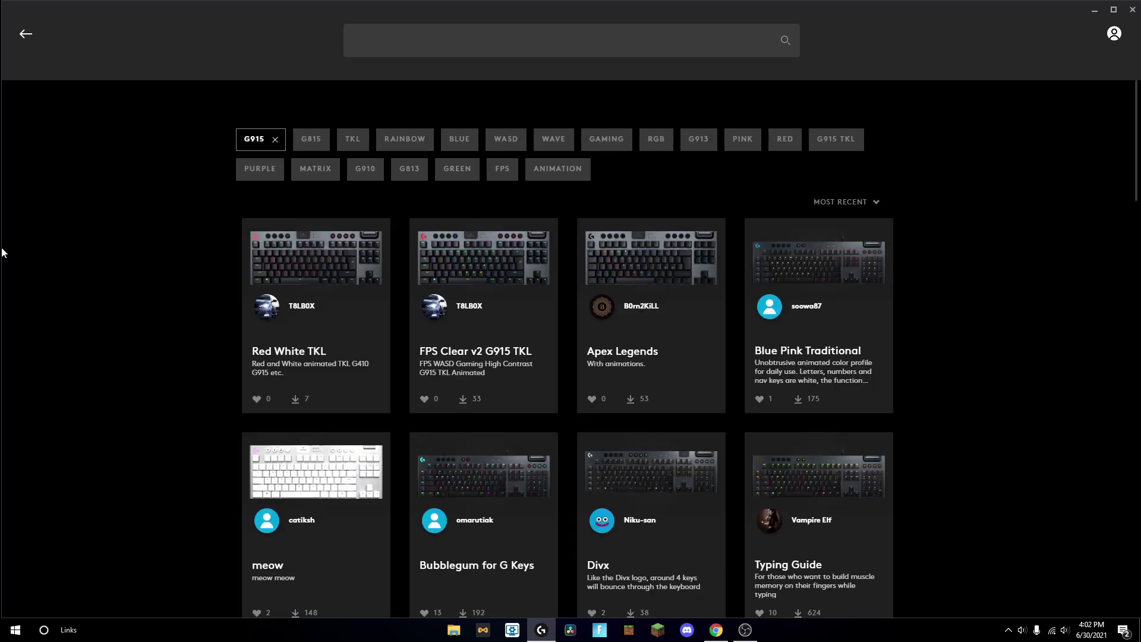
scroll(191, 400, down, 3)
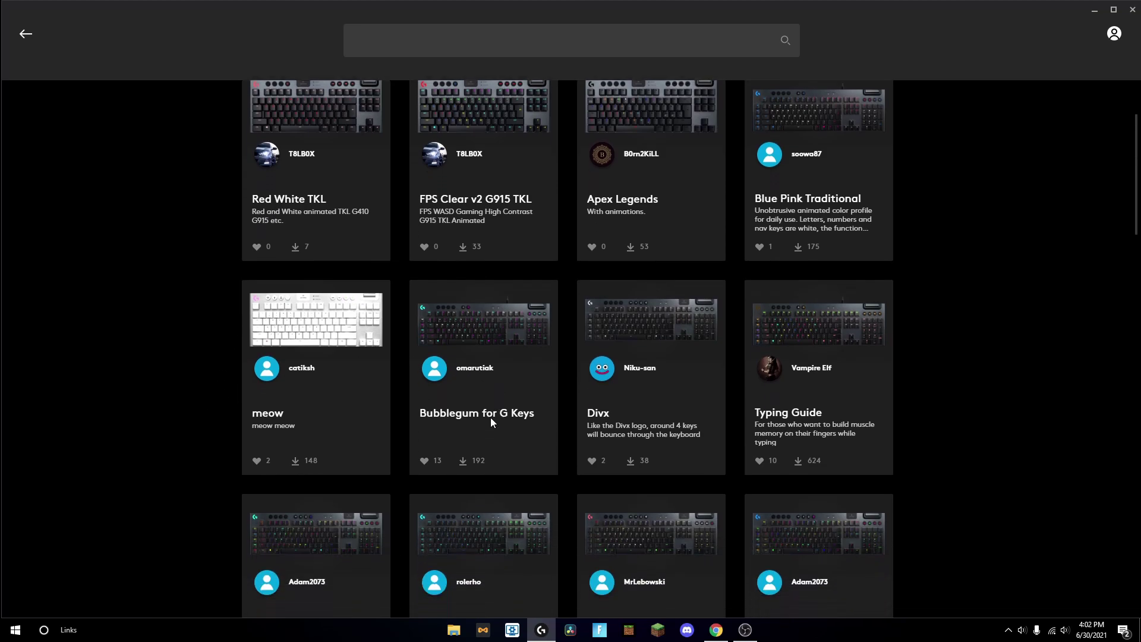
scroll(442, 353, down, 8)
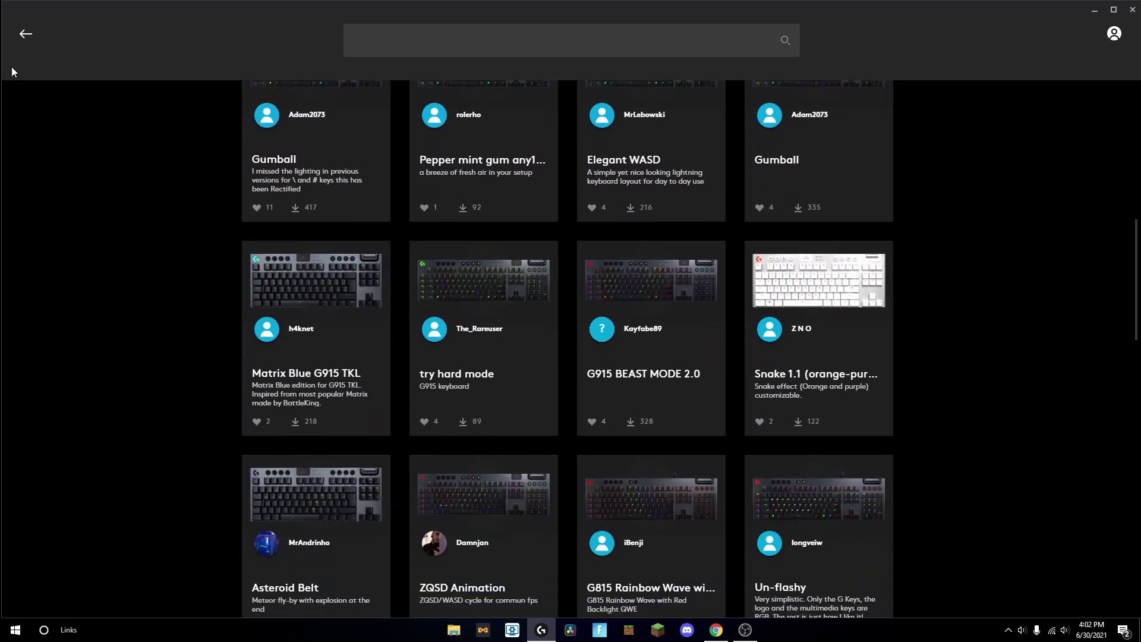
click(10, 47)
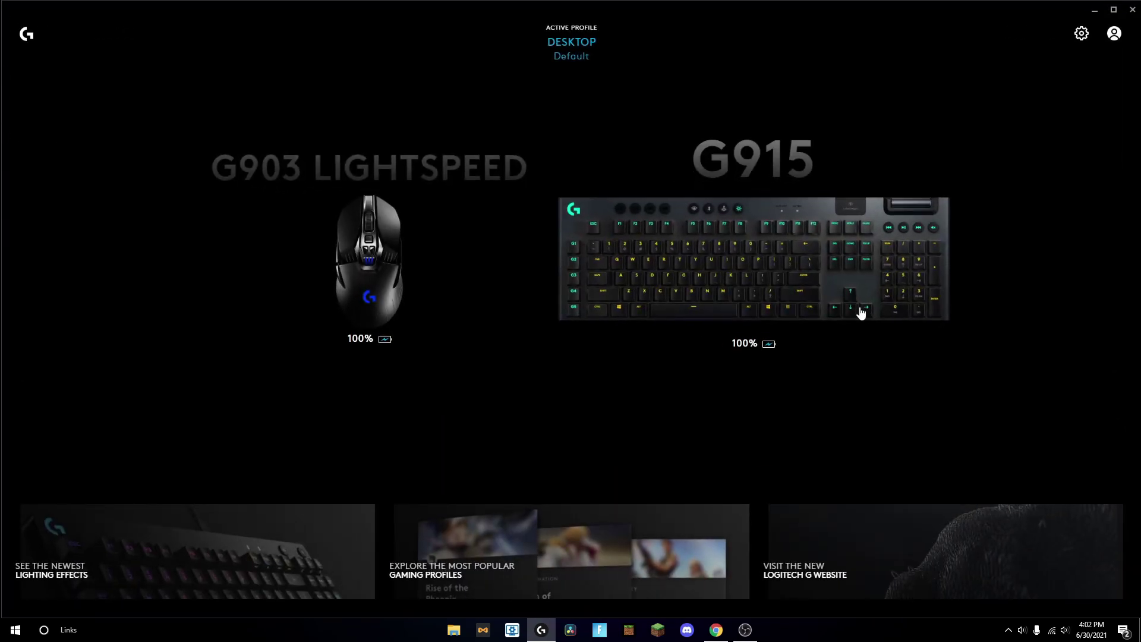
- Reopen the G915's lighting, look through the available animation effects, and set the lighting back to Freestyle
click(859, 313)
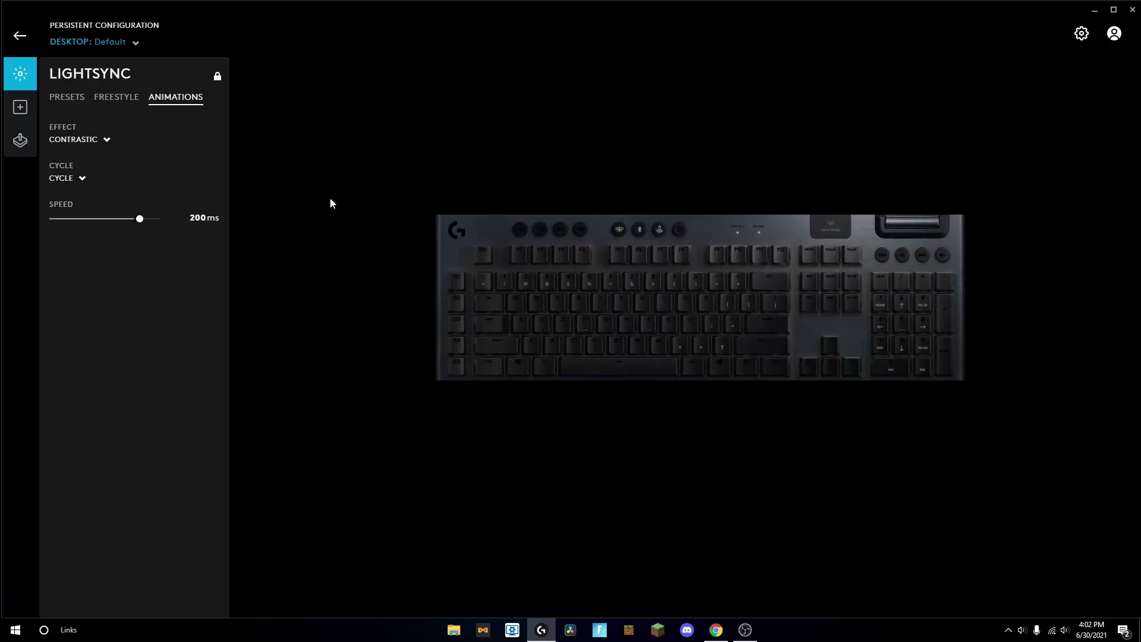
click(70, 142)
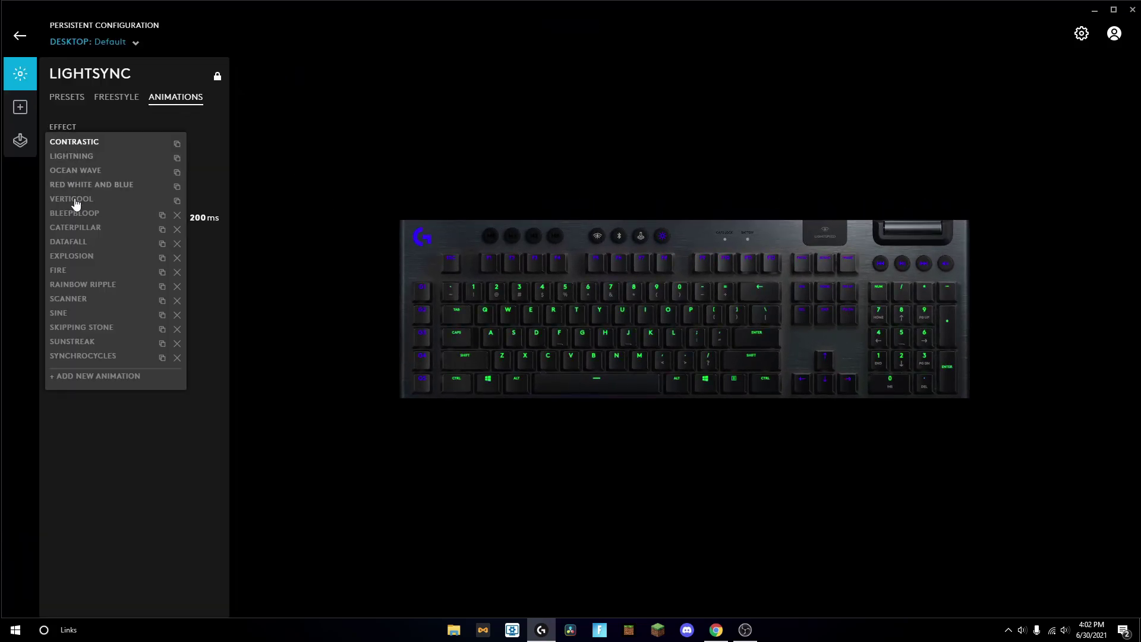
click(77, 482)
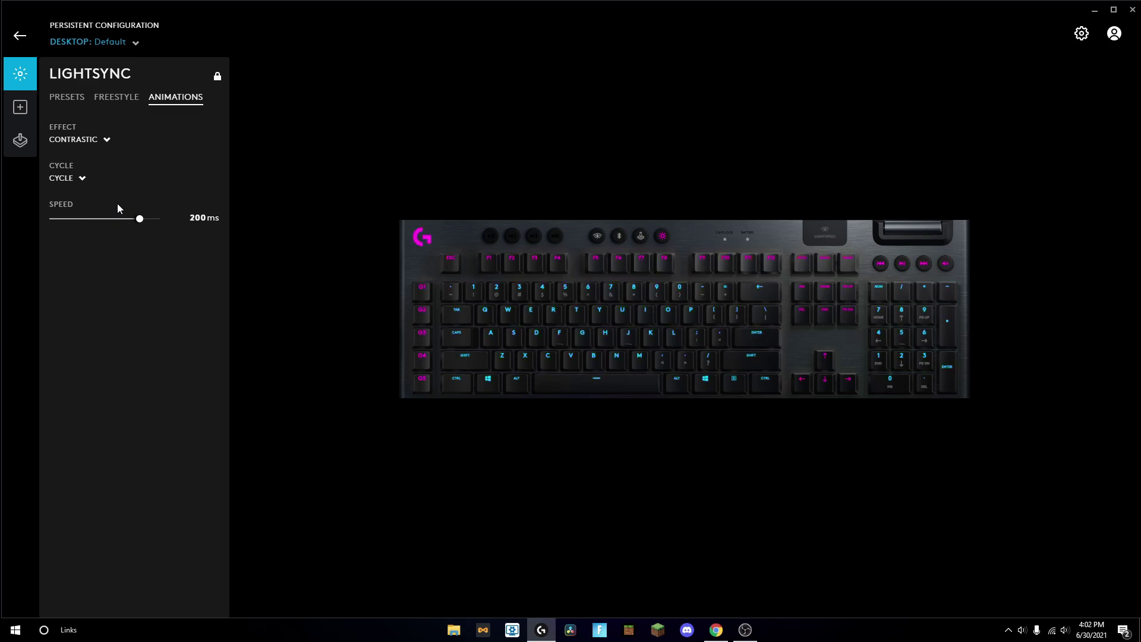
click(118, 100)
- Open the G903 mouse's LIGHTSYNC settings and inspect its primary zone's effects and color, and its logo zone
click(20, 35)
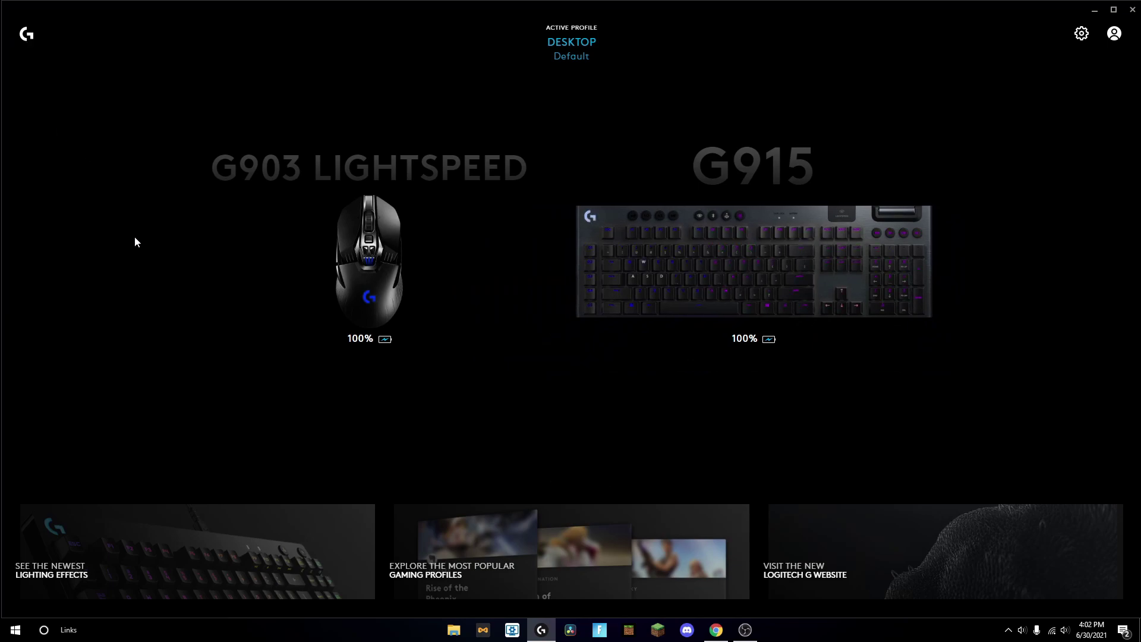
click(348, 246)
click(19, 143)
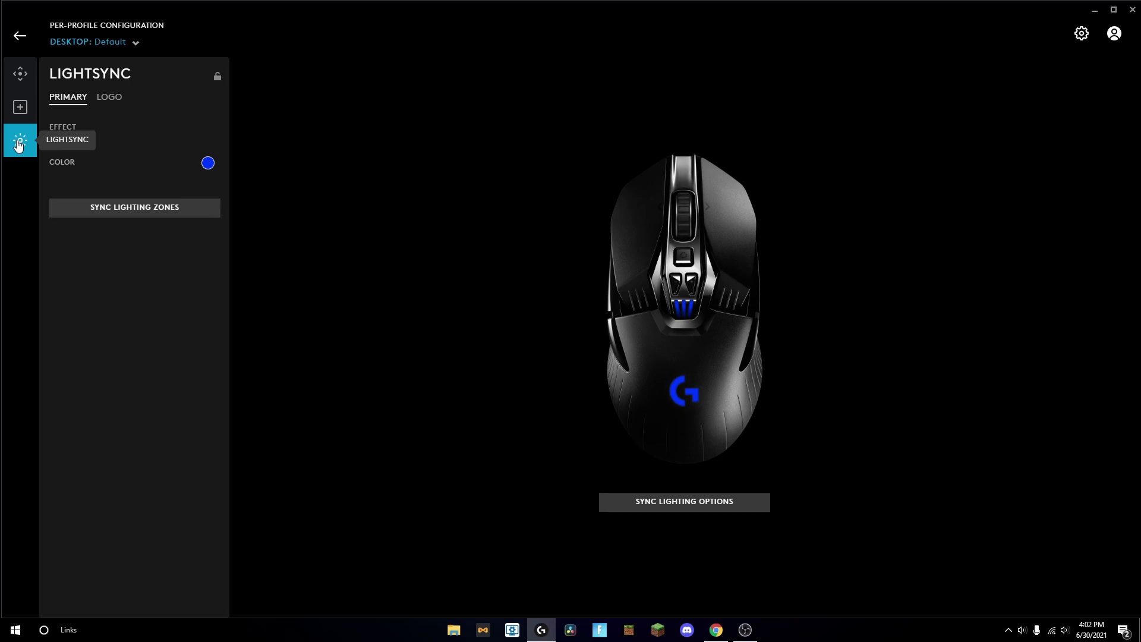
click(81, 145)
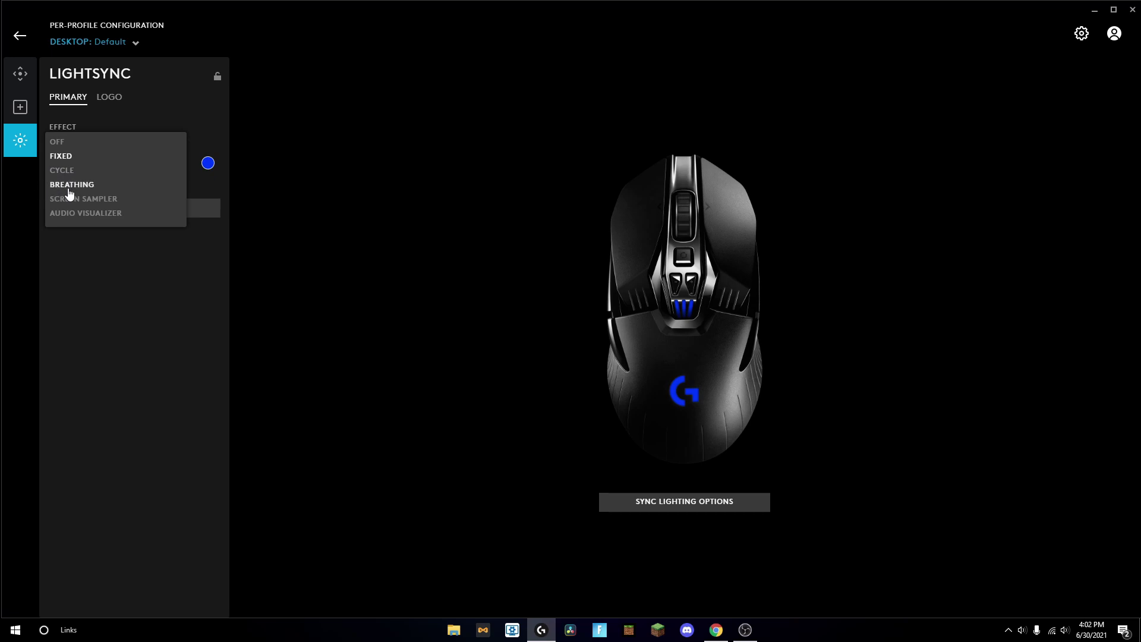
click(156, 111)
click(206, 167)
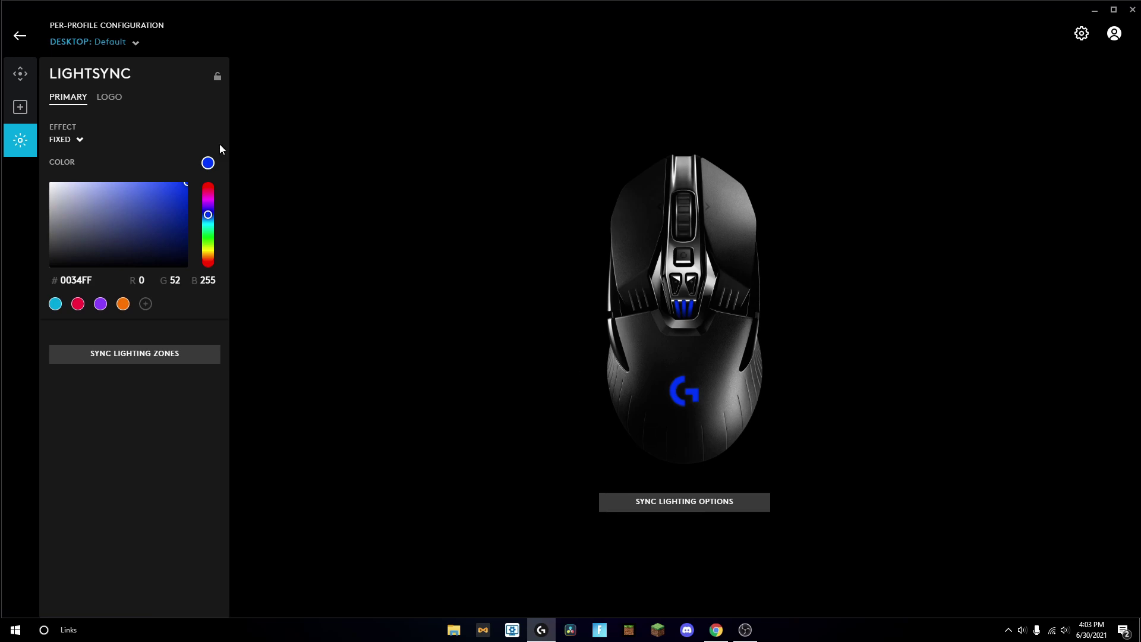
click(110, 97)
- Open the G915 keyboard's assignments and view the G-key mappings of the M1, M2 and M3 modes
click(20, 35)
click(652, 237)
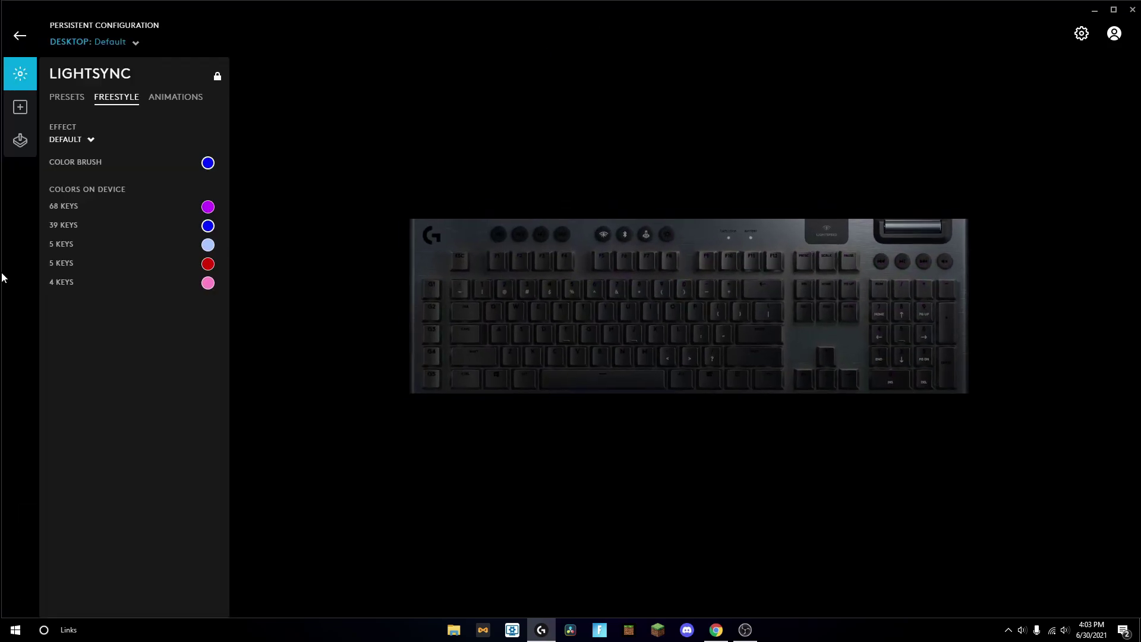
click(20, 107)
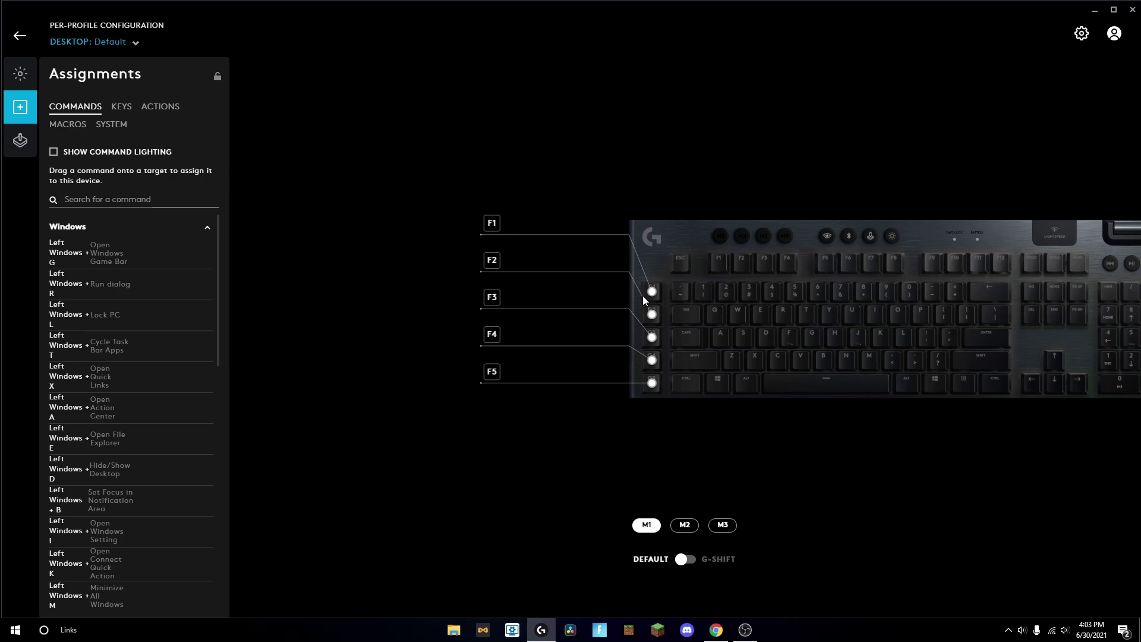
click(684, 525)
click(722, 525)
click(647, 525)
click(691, 525)
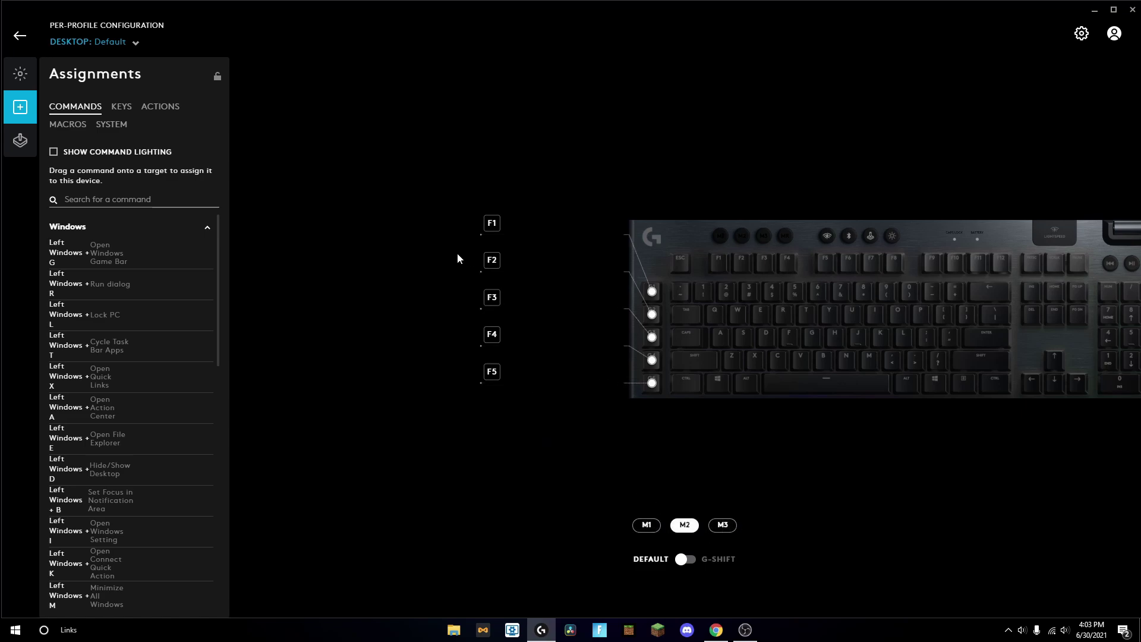
- Reset the G1 key's assignment in M2 mode to its default
mouse_move(491, 225)
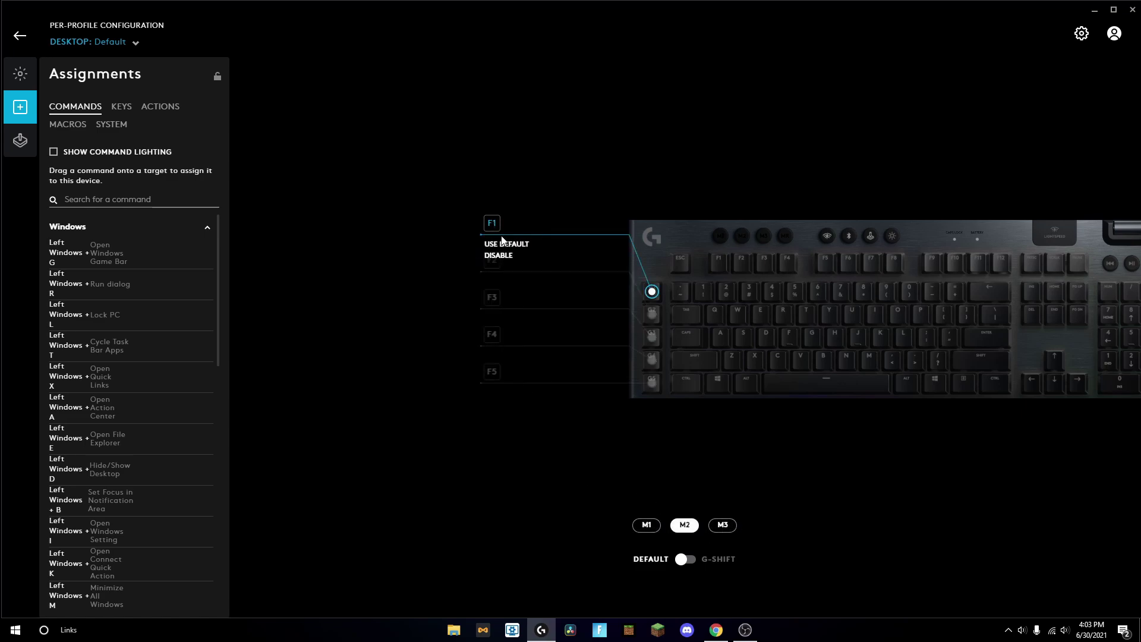
click(506, 245)
mouse_move(493, 224)
click(494, 255)
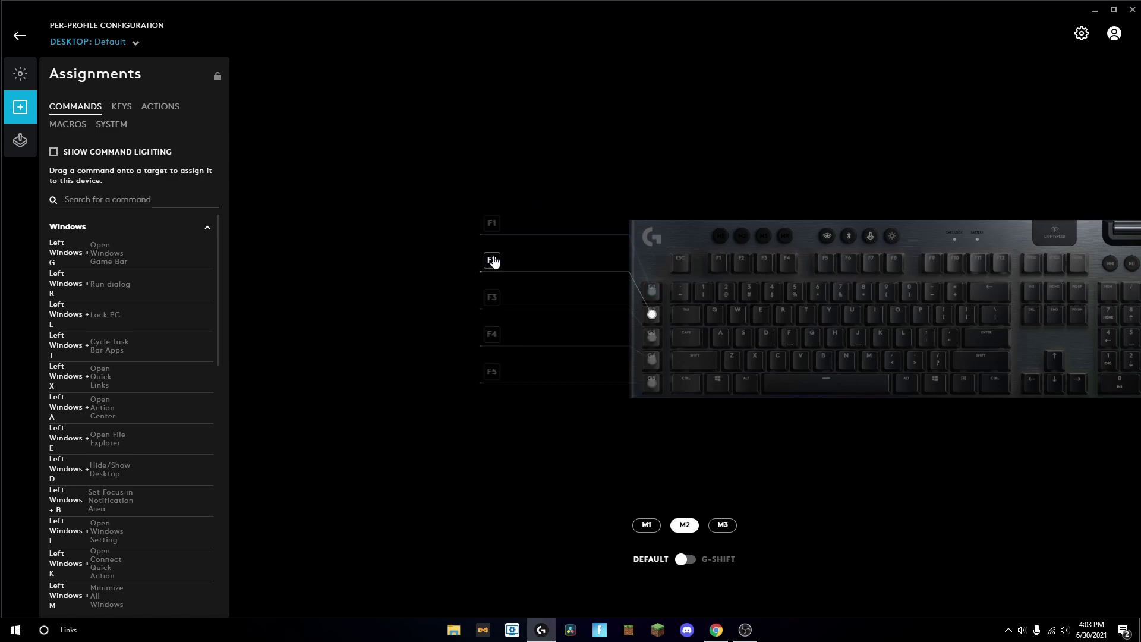
click(652, 291)
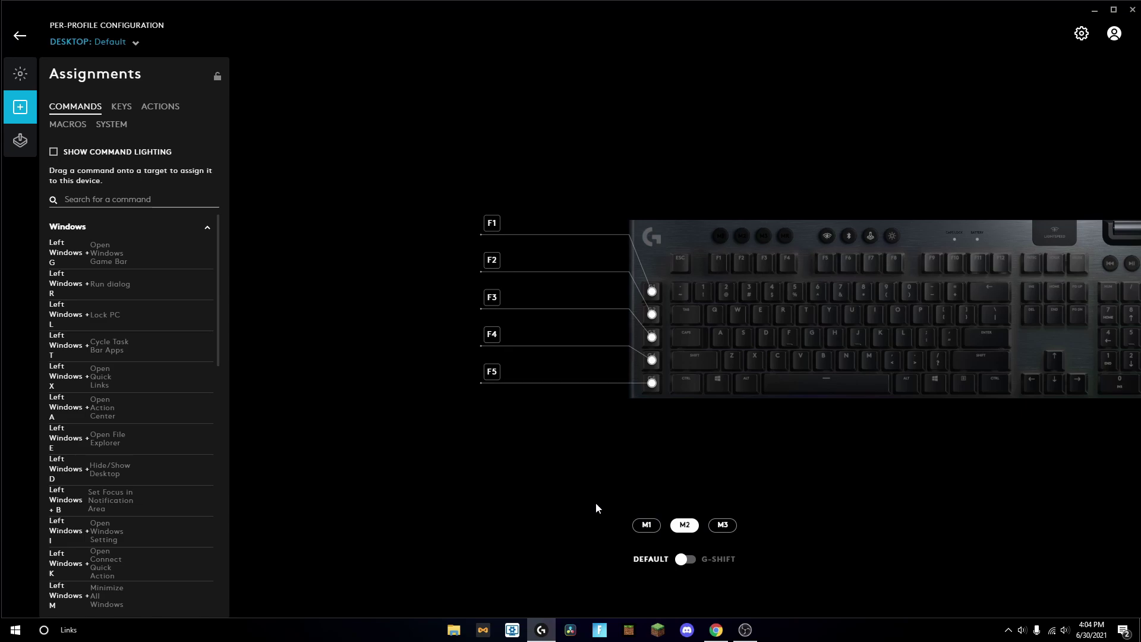
- Switch the G915's G-key assignments to M1 mode and look through the available Windows commands
click(646, 525)
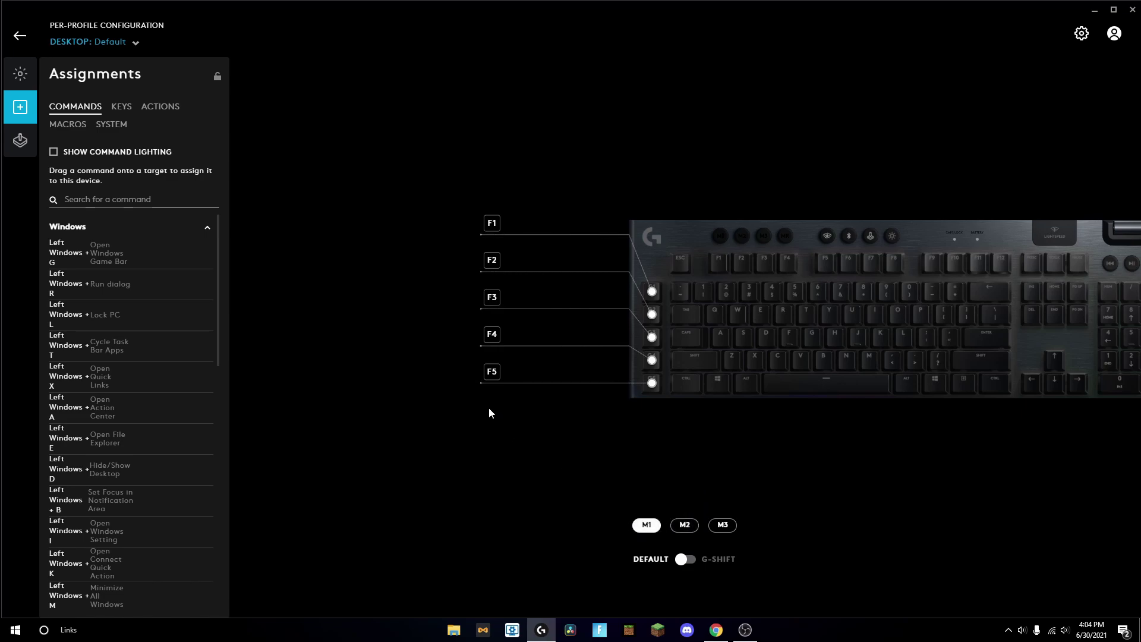
scroll(97, 357, down, 2)
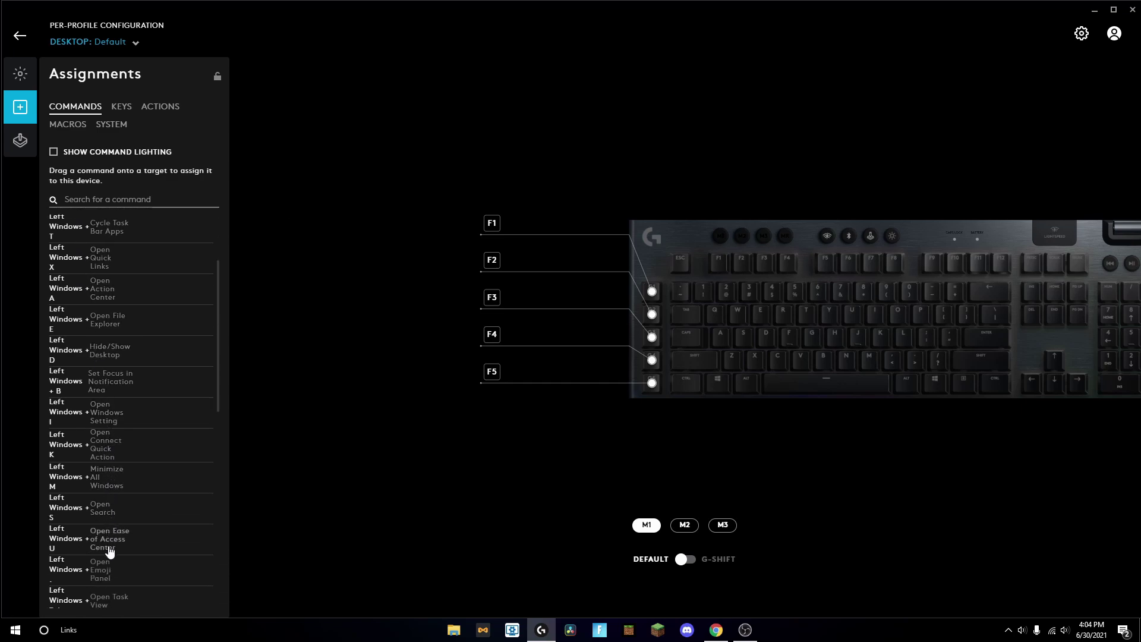
scroll(118, 585, up, 2)
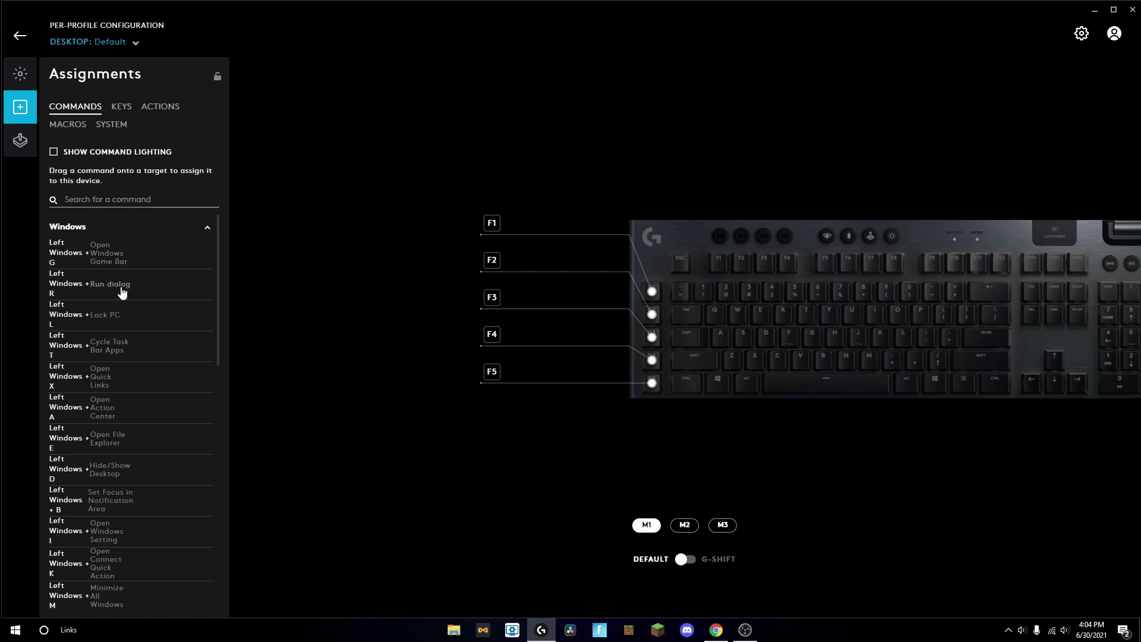
scroll(99, 284, down, 1)
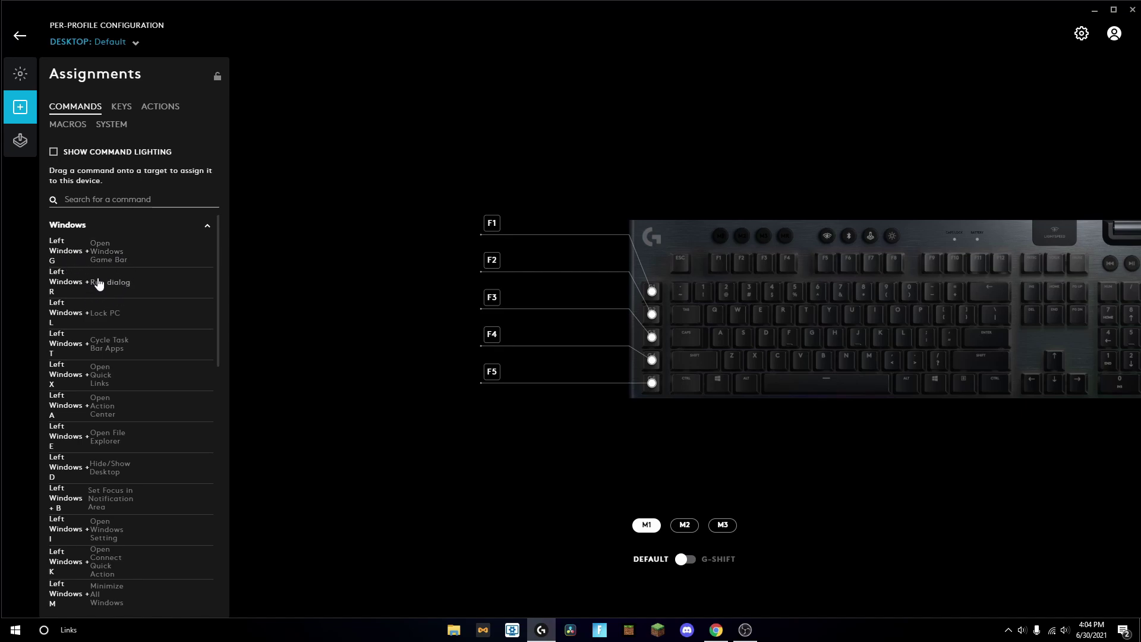
scroll(106, 338, down, 4)
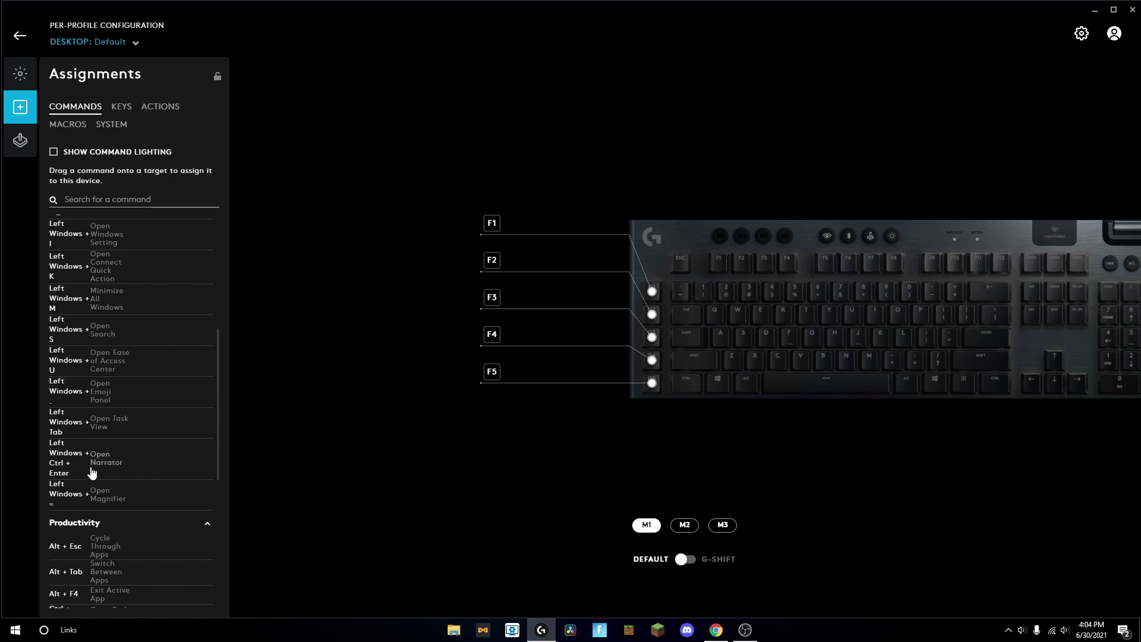
scroll(92, 339, up, 5)
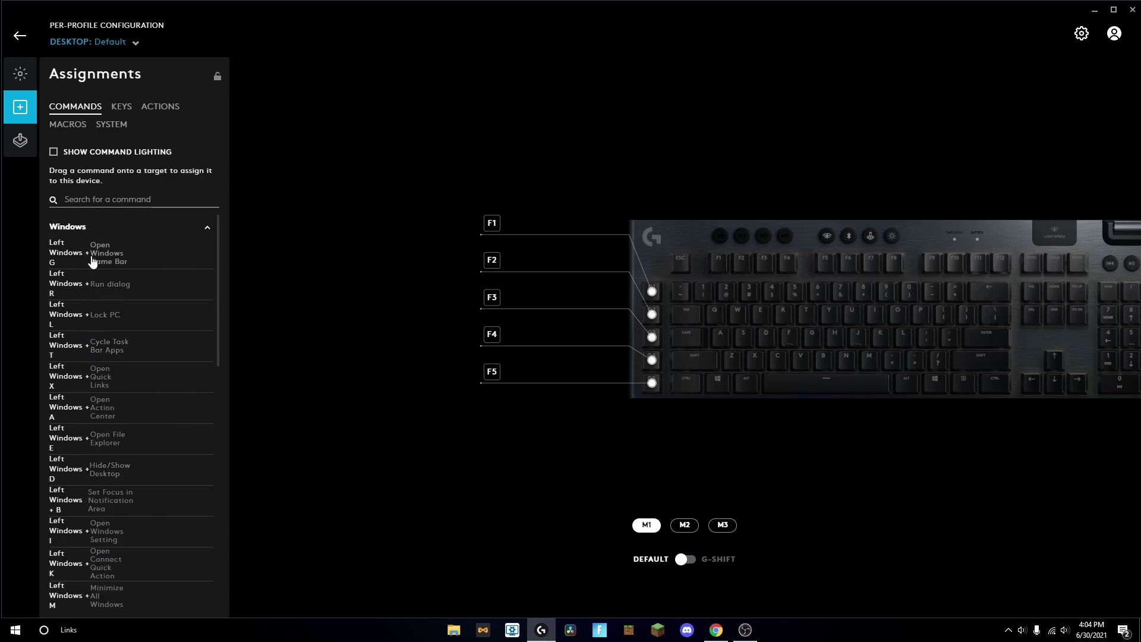
mouse_move(94, 259)
mouse_down()
mouse_move(202, 263)
mouse_move(488, 226)
mouse_move(492, 379)
mouse_move(491, 229)
mouse_move(30, 313)
mouse_move(93, 255)
mouse_up()
scroll(96, 354, down, 1)
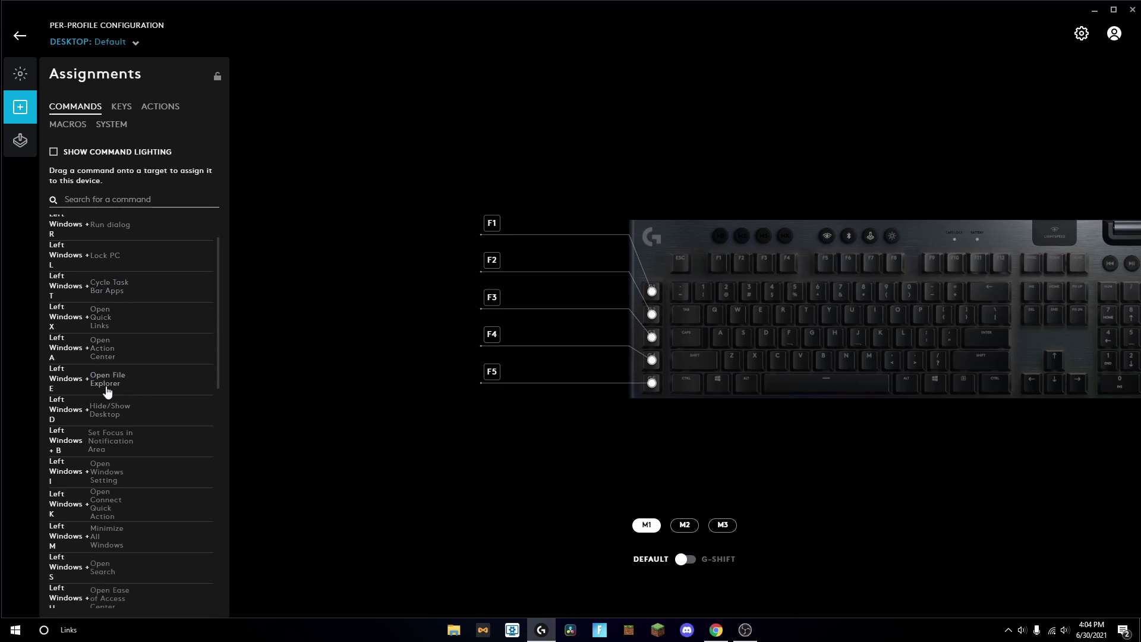
- Assign the Open File Explorer command to the G2 key in M1 mode, trying out its Windows shortcut before and after
key(super+e)
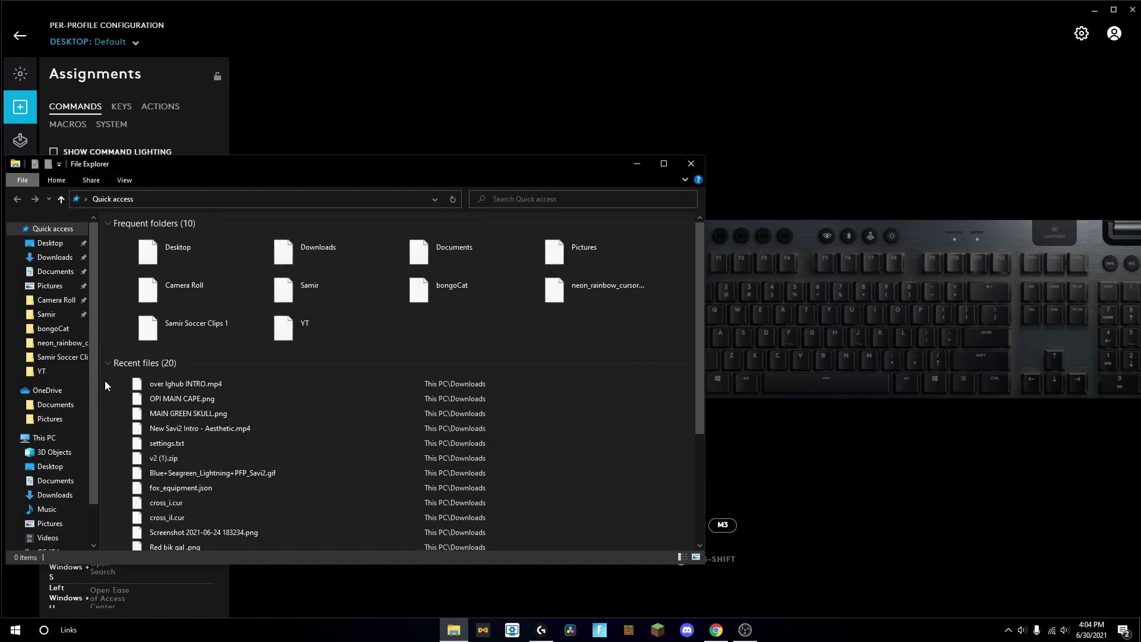
click(689, 165)
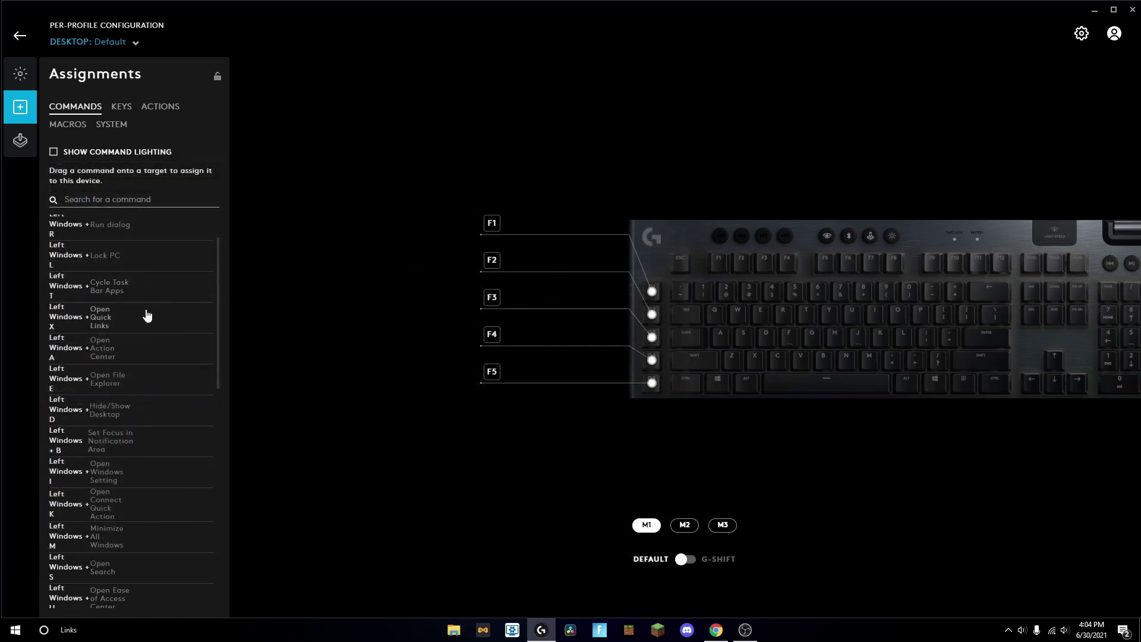
drag(98, 379, 492, 268)
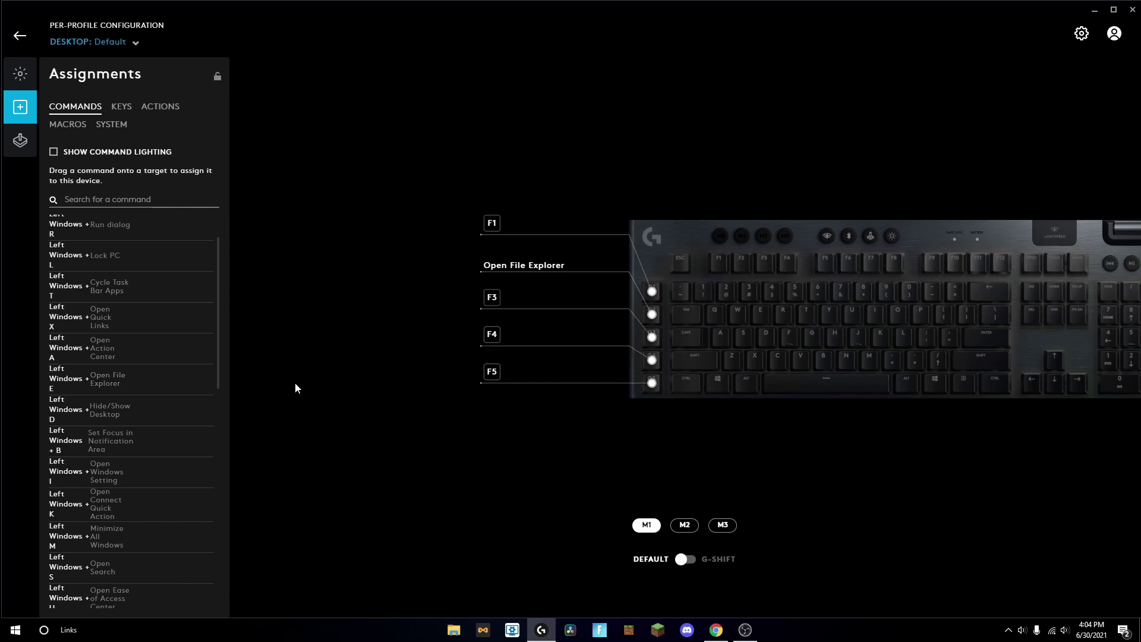
key(super+e)
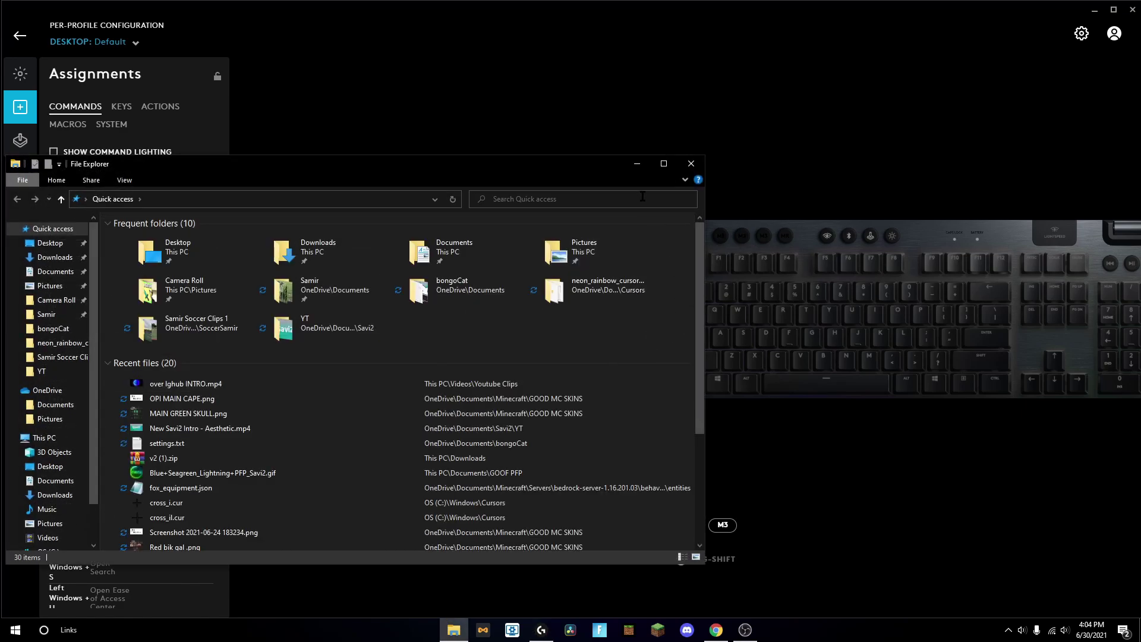
click(692, 168)
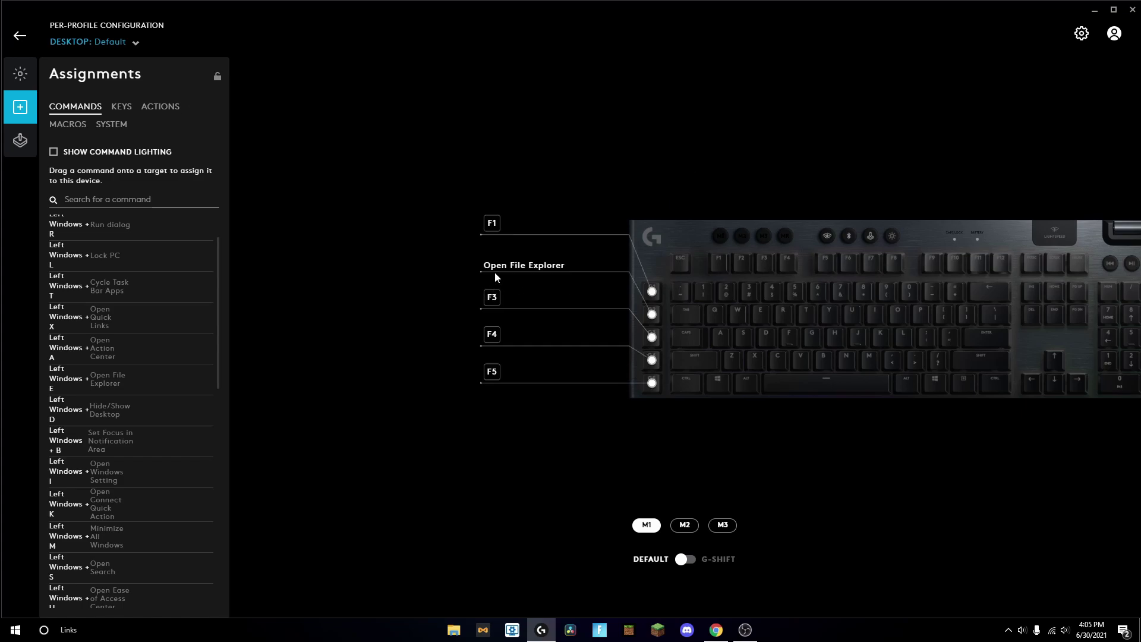
- Disable the G2 key in M1 mode and restore its default assignment
mouse_move(506, 268)
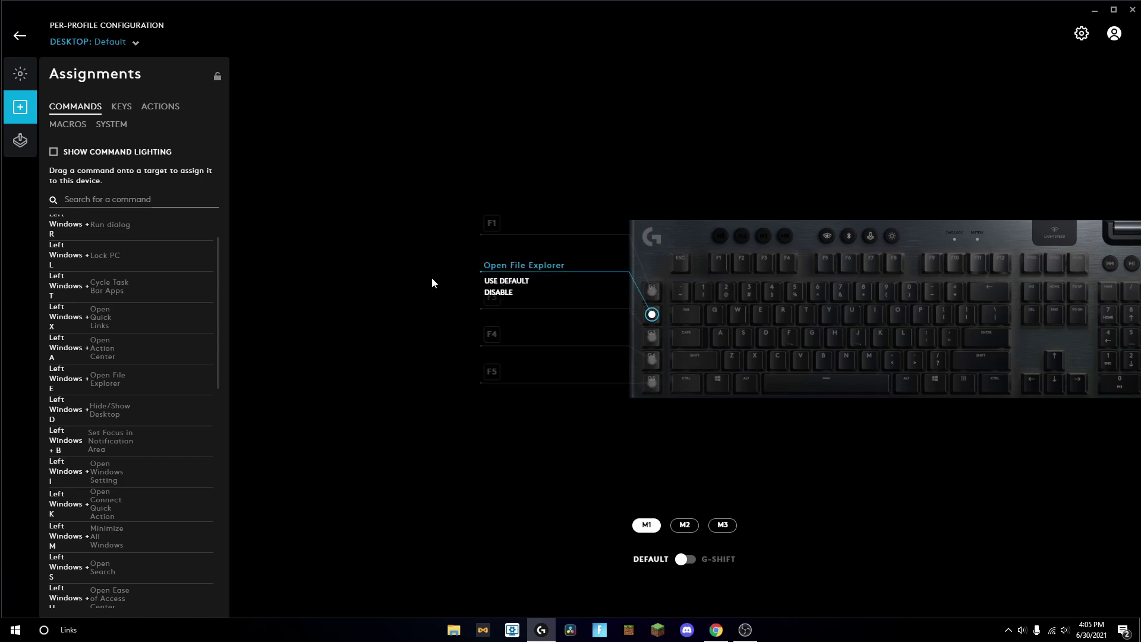
click(498, 293)
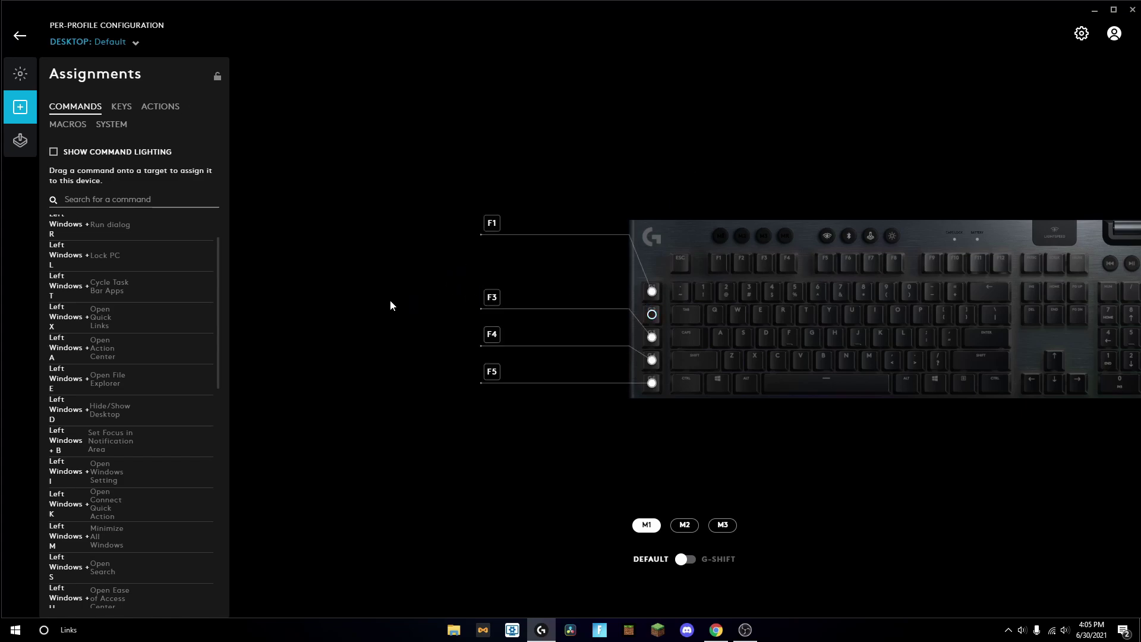
click(652, 313)
click(517, 283)
click(650, 313)
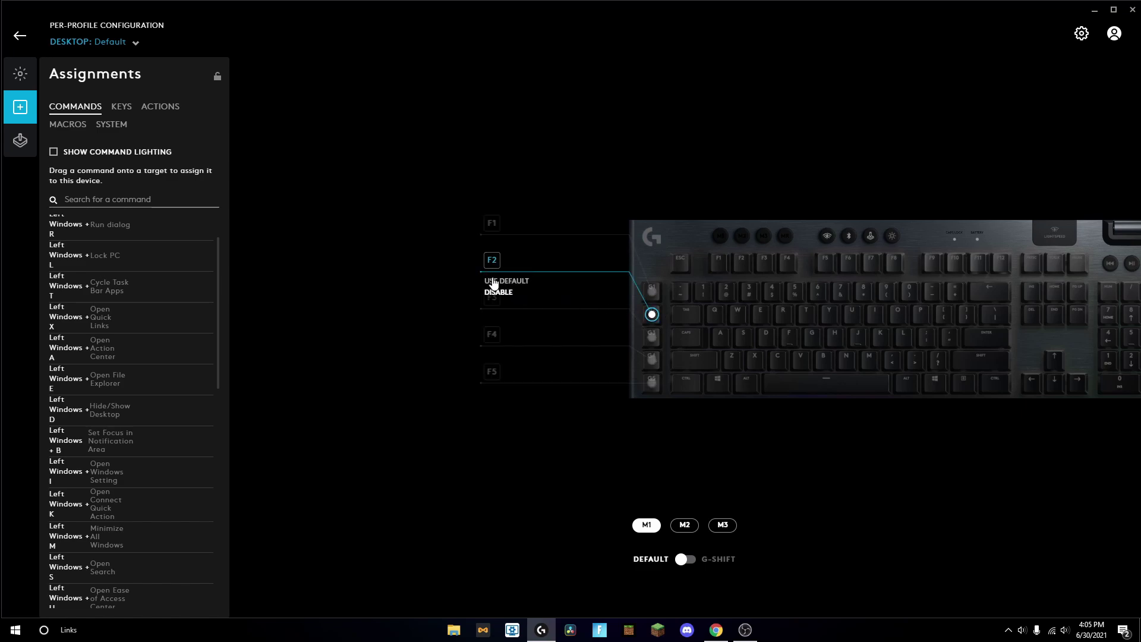
click(503, 283)
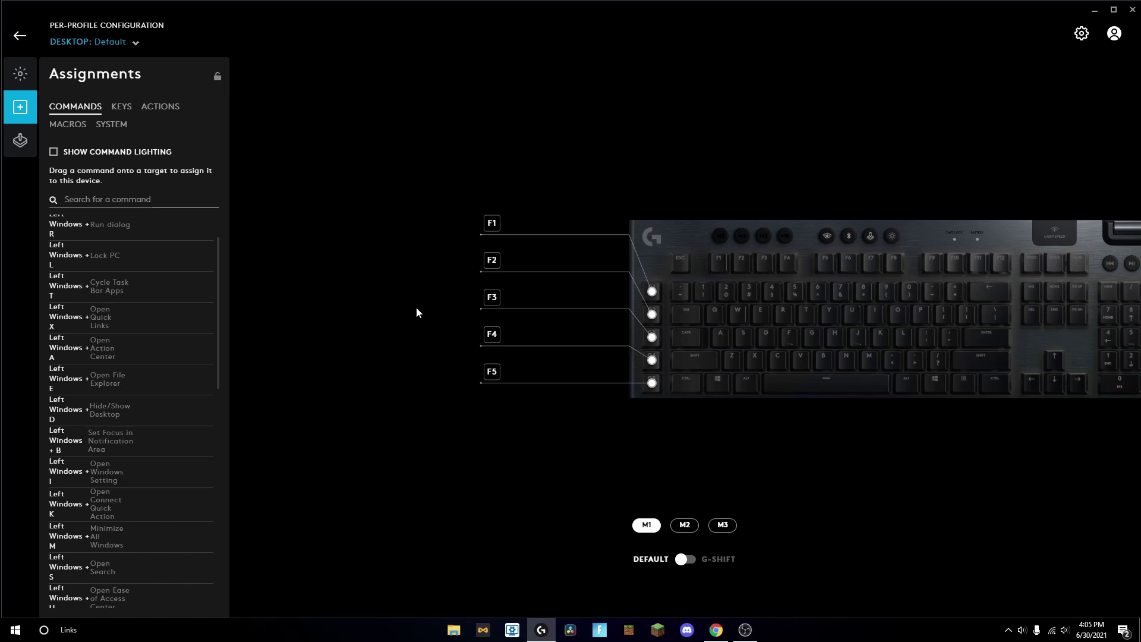
- Look through the full list of single keys that can be assigned to the G915's G-keys
click(121, 108)
scroll(109, 259, down, 1)
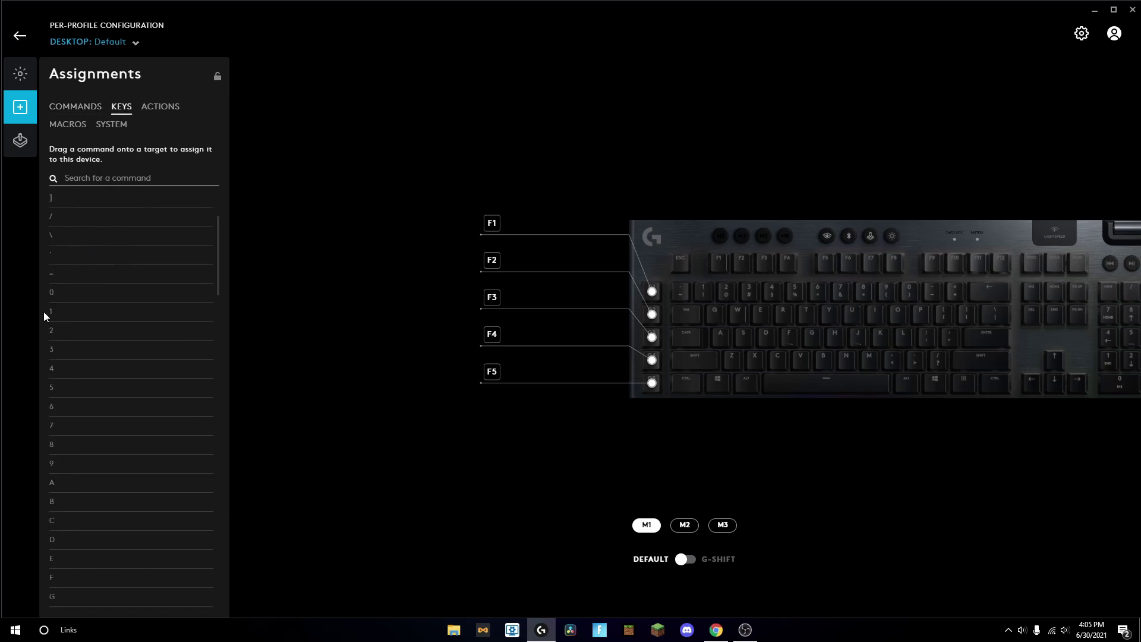
scroll(59, 351, down, 1)
scroll(47, 416, down, 3)
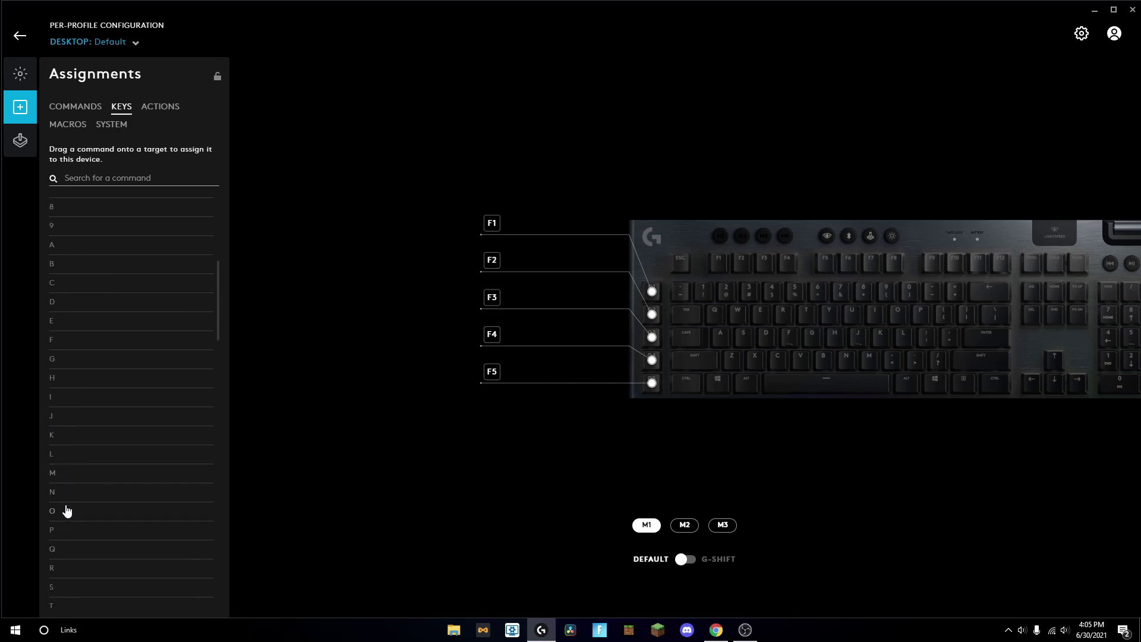
drag(53, 513, 494, 377)
scroll(97, 438, down, 7)
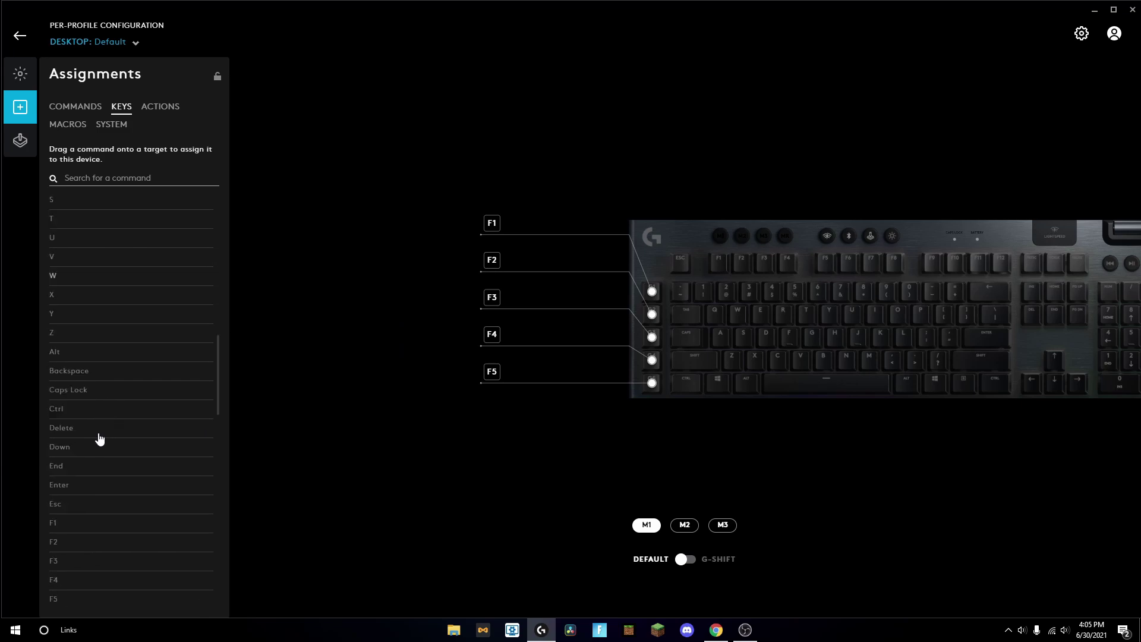
scroll(98, 438, up, 1)
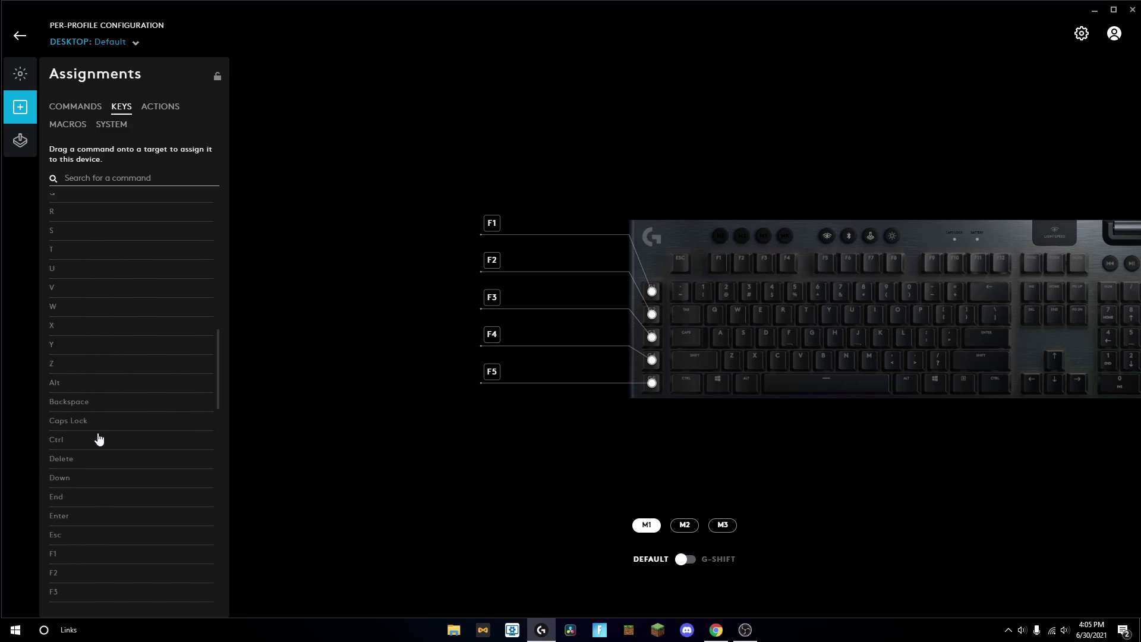
scroll(99, 439, down, 12)
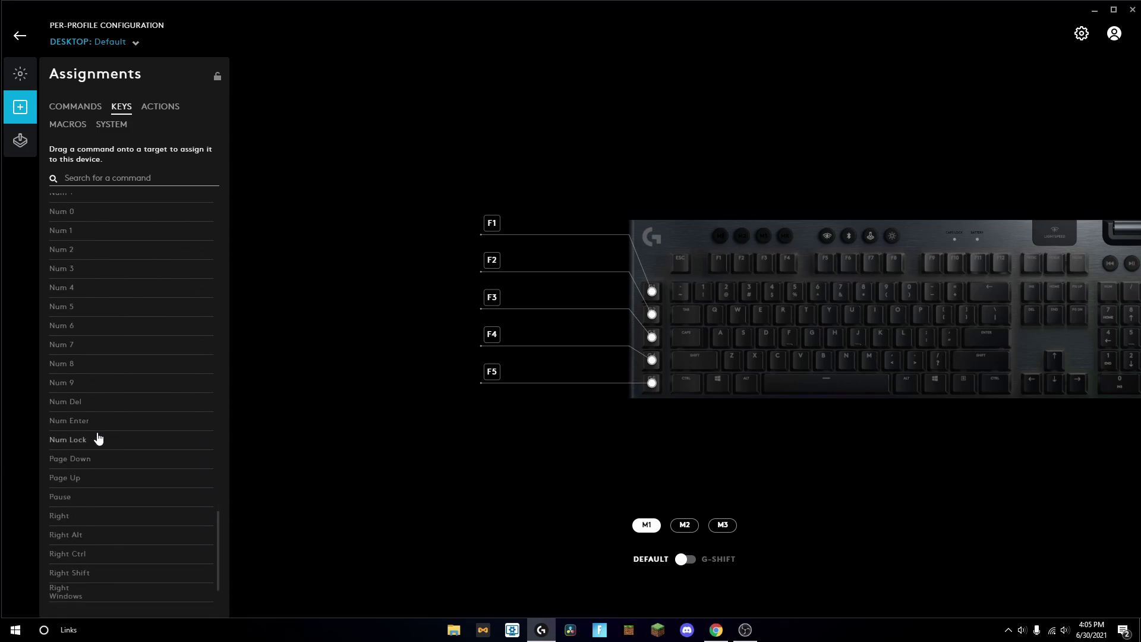
scroll(90, 386, up, 20)
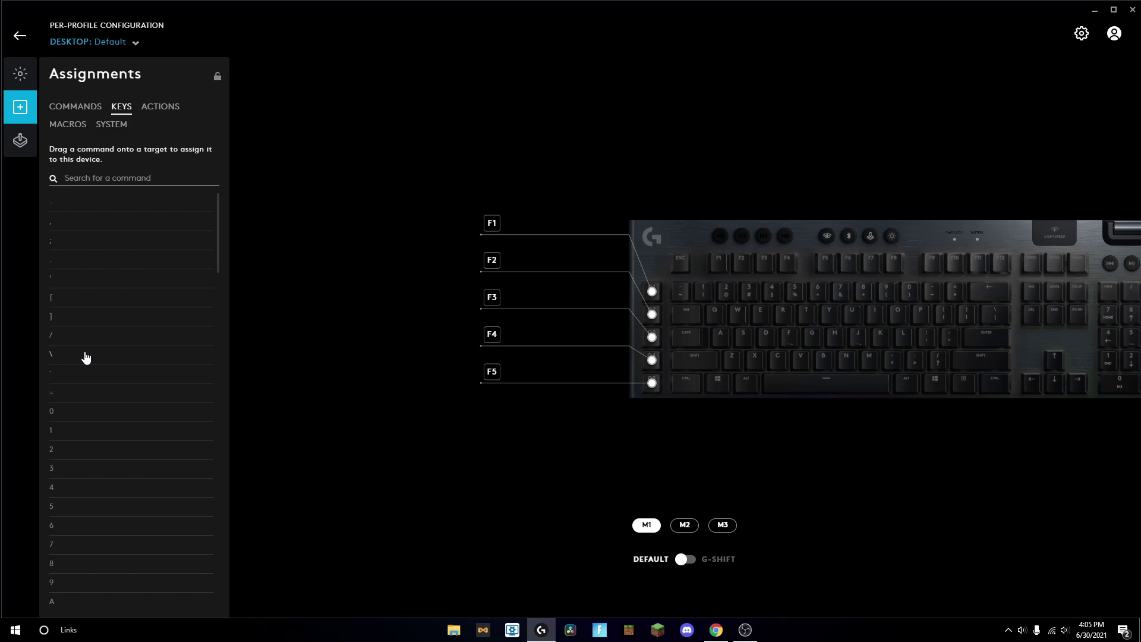
- Look through the actions, macros and system controls that can be assigned to the G915's G-keys
click(167, 108)
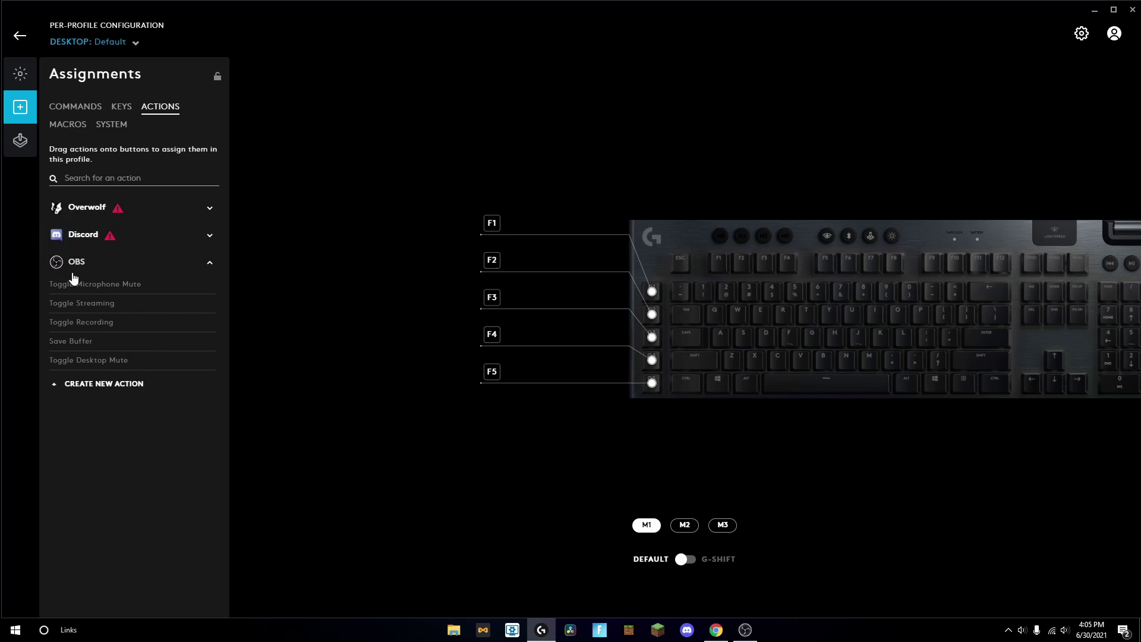
click(67, 132)
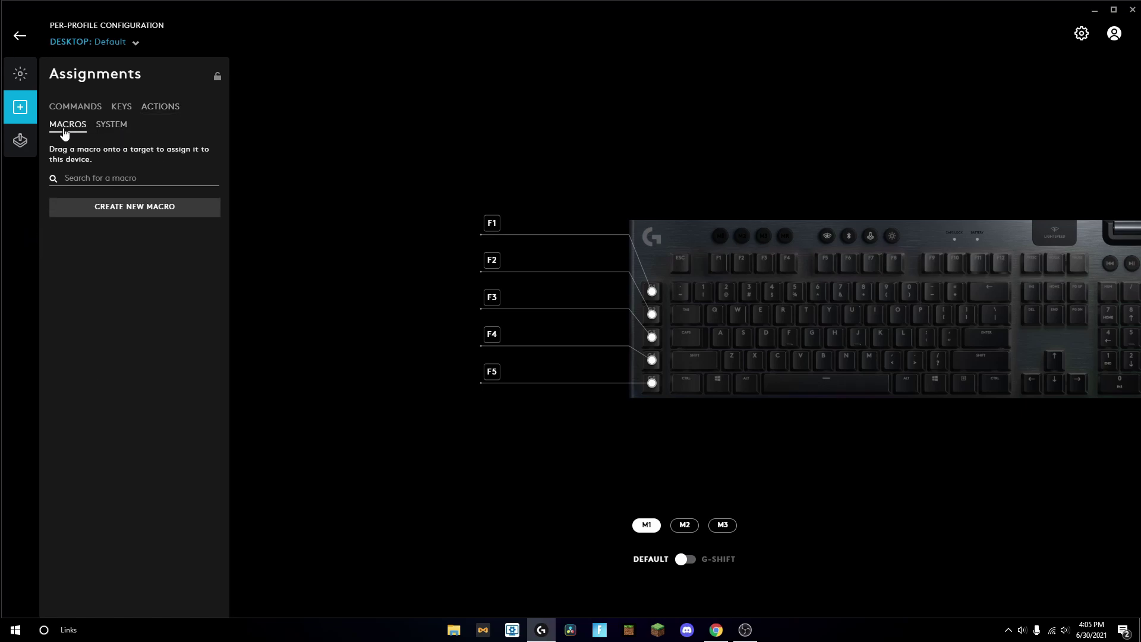
click(107, 127)
scroll(106, 306, down, 2)
scroll(94, 283, up, 2)
drag(110, 278, 164, 290)
drag(74, 273, 107, 304)
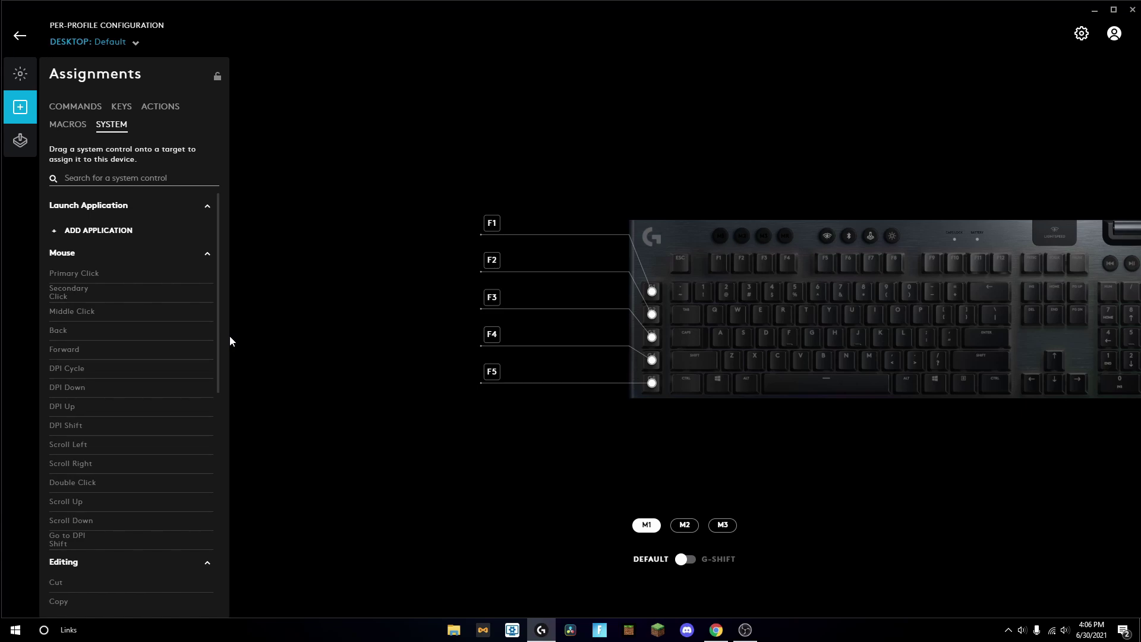
scroll(137, 279, down, 4)
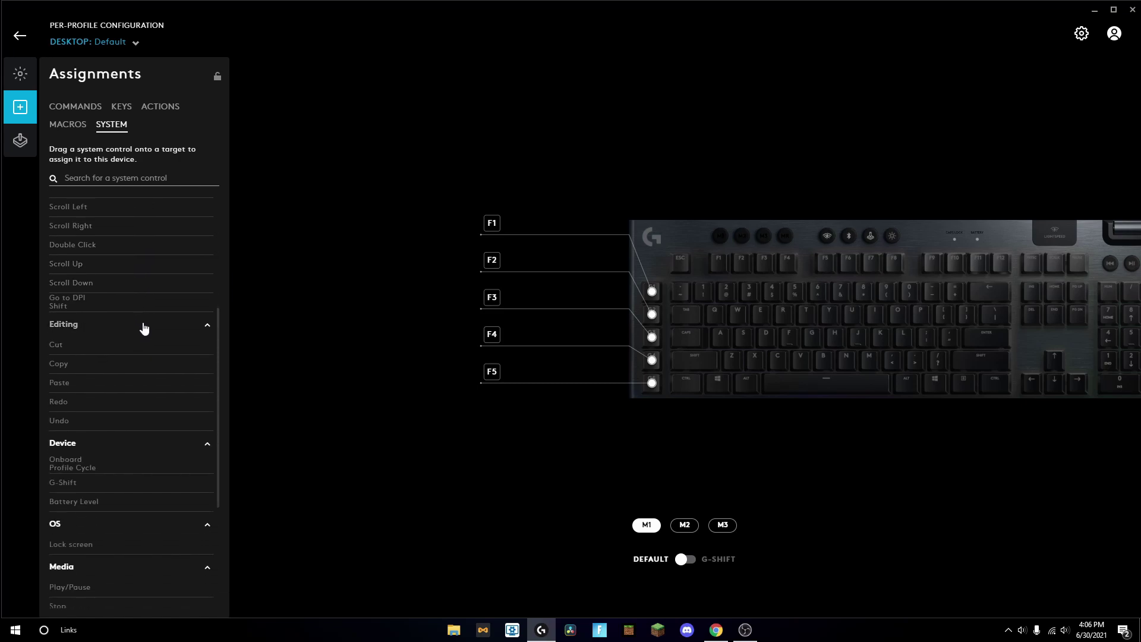
scroll(143, 327, down, 4)
scroll(142, 316, up, 8)
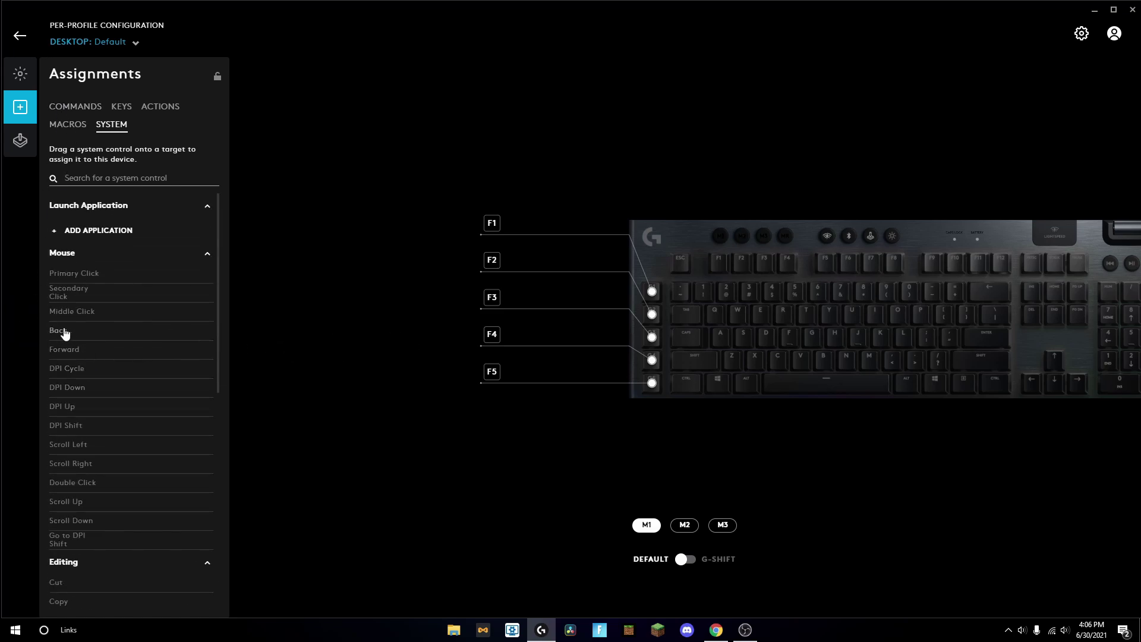
drag(58, 333, 89, 354)
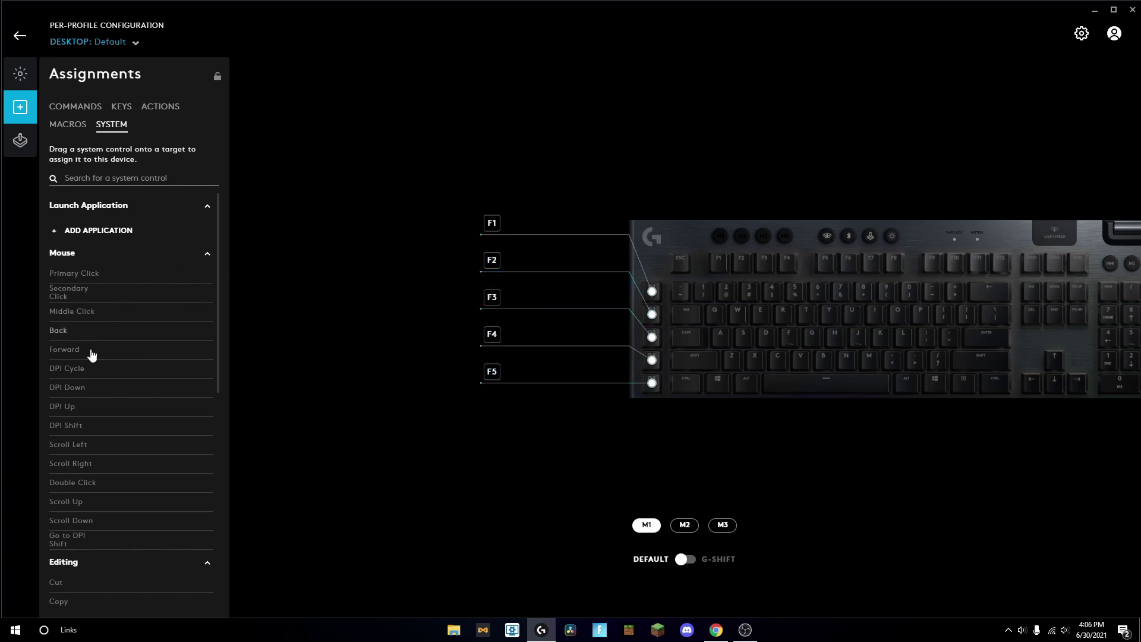
click(61, 125)
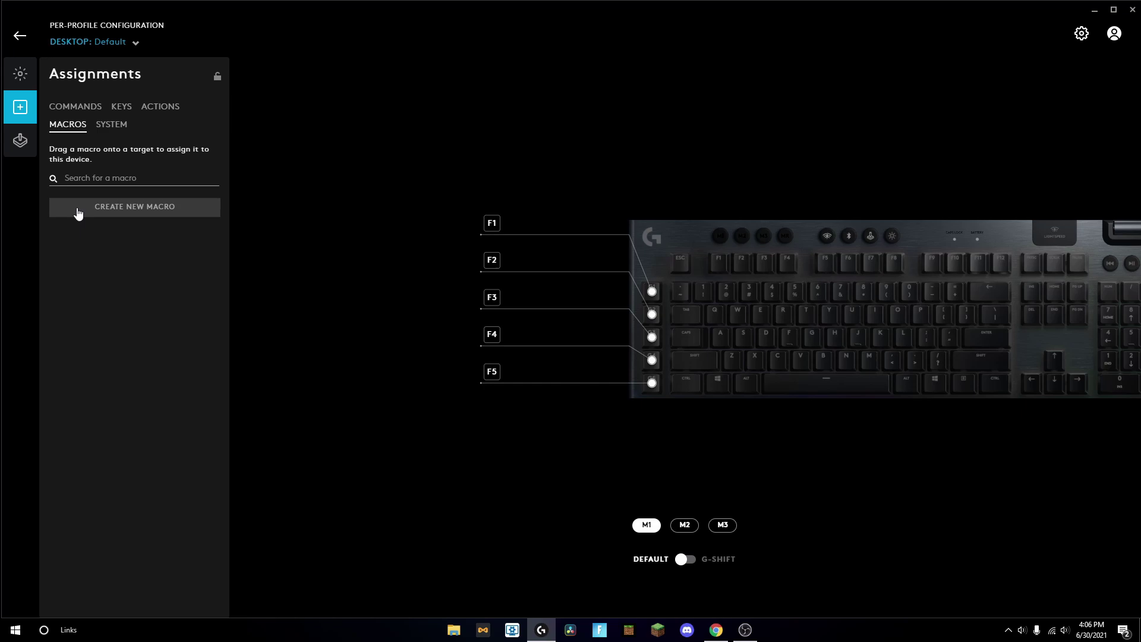
- Open the G903 mouse's assignments and look through its assignable commands, keys and actions
click(19, 35)
click(362, 261)
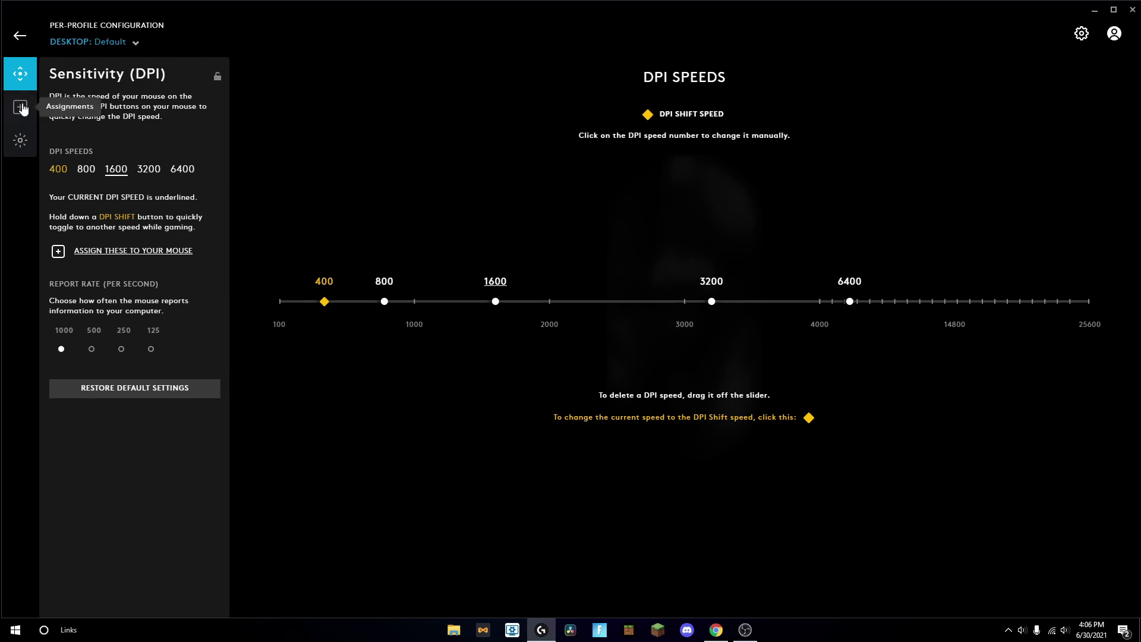
click(20, 107)
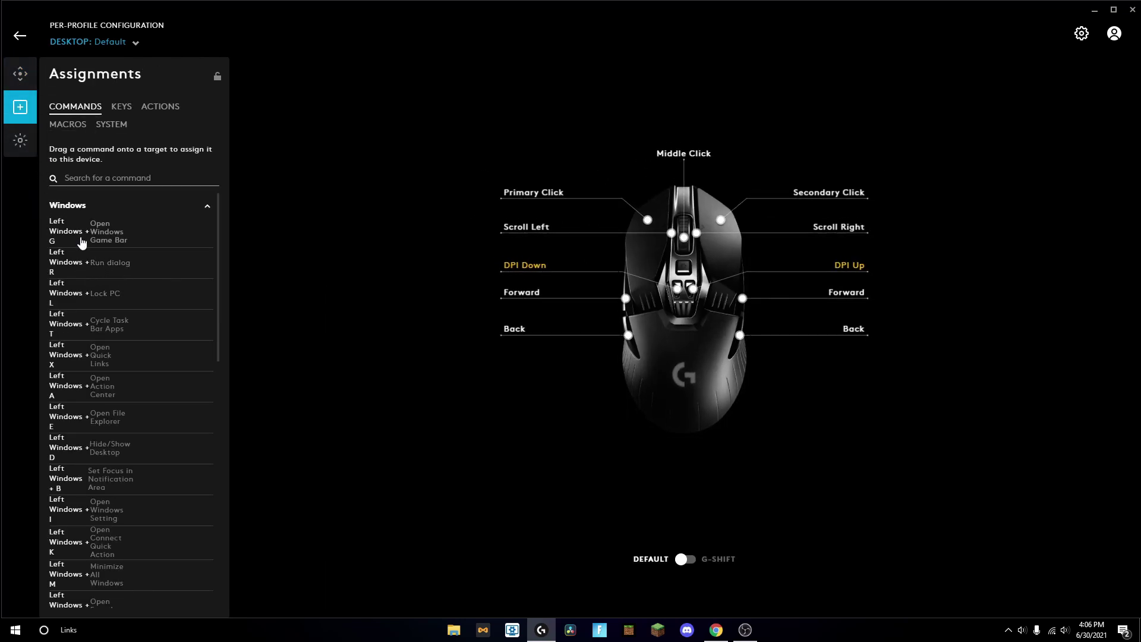
drag(92, 290, 95, 353)
click(122, 109)
scroll(62, 268, down, 6)
scroll(66, 269, up, 6)
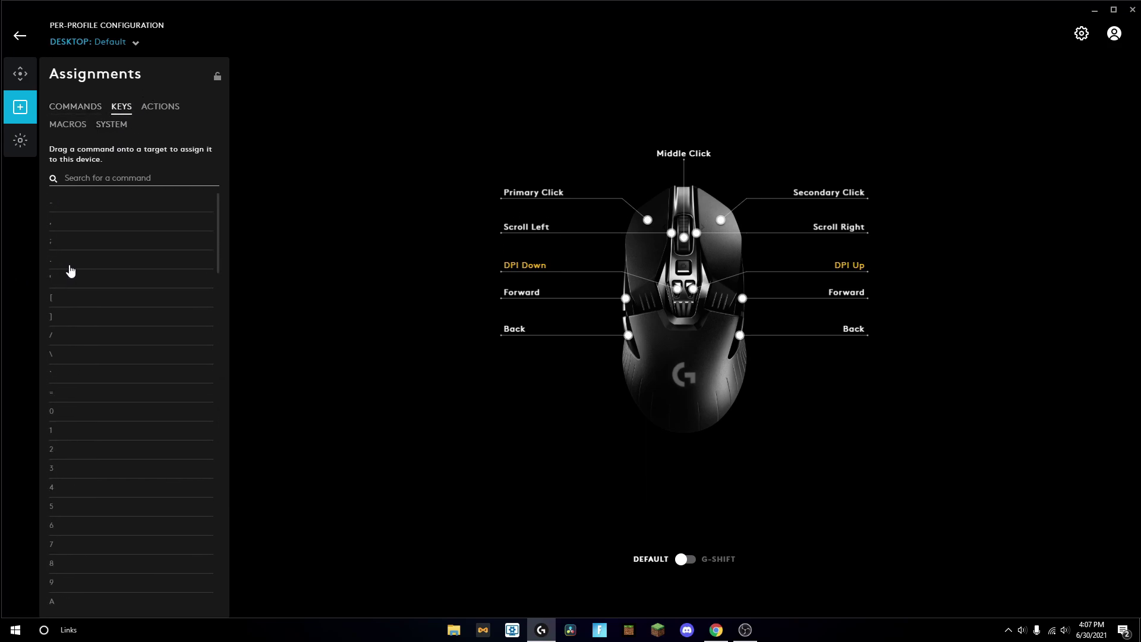
click(169, 103)
- Assign the Primary Click system control to the mouse's primary button and keep the change
click(105, 130)
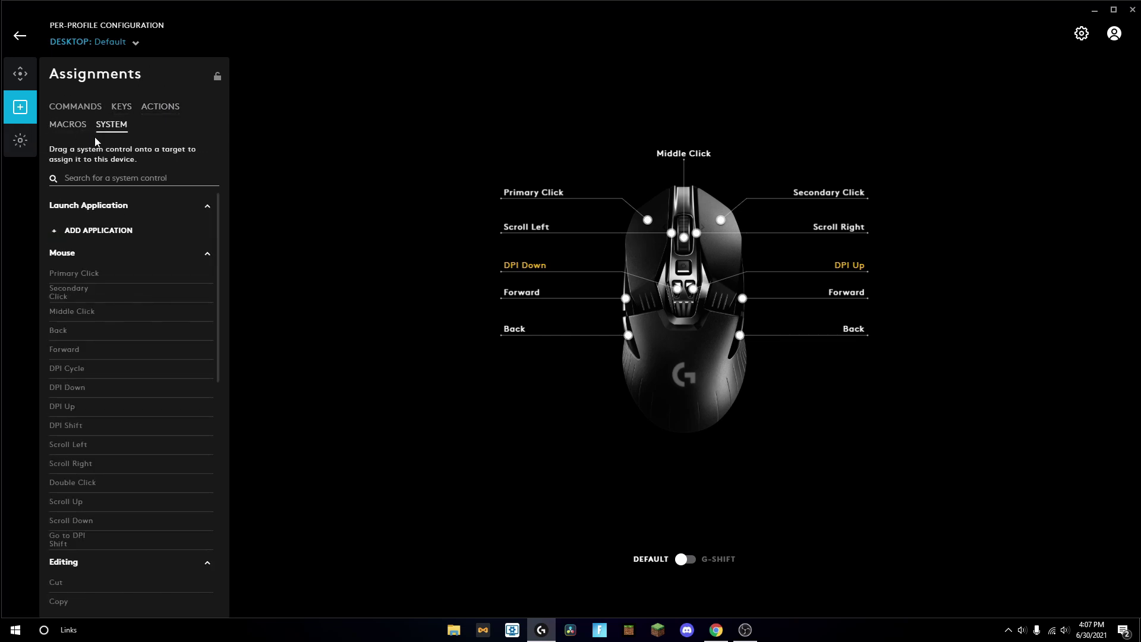
drag(73, 274, 531, 197)
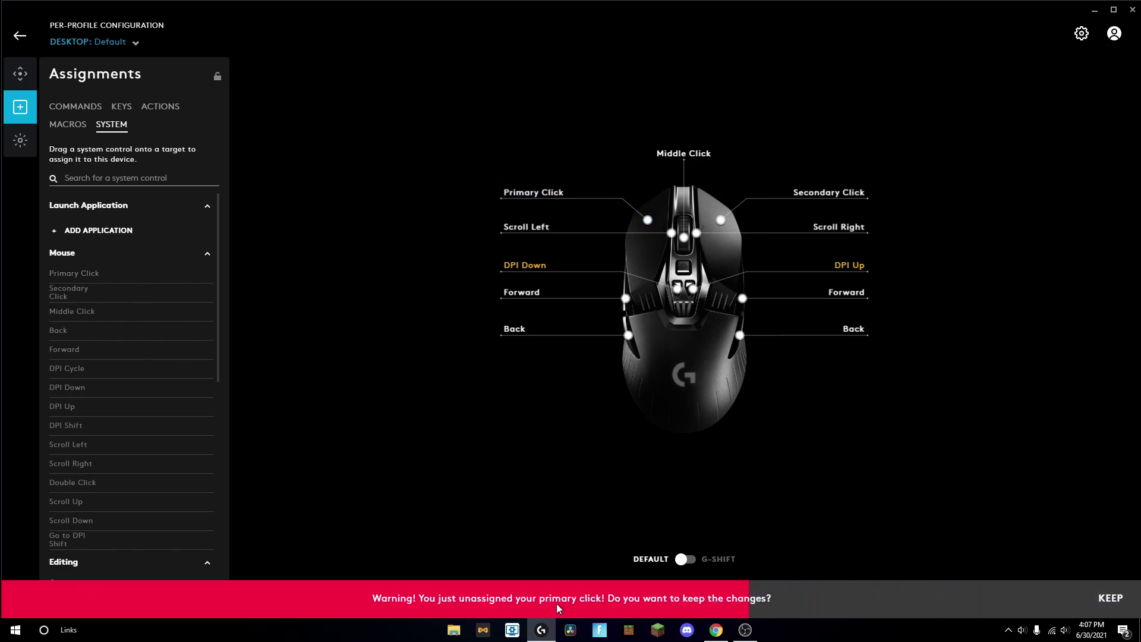
click(1107, 599)
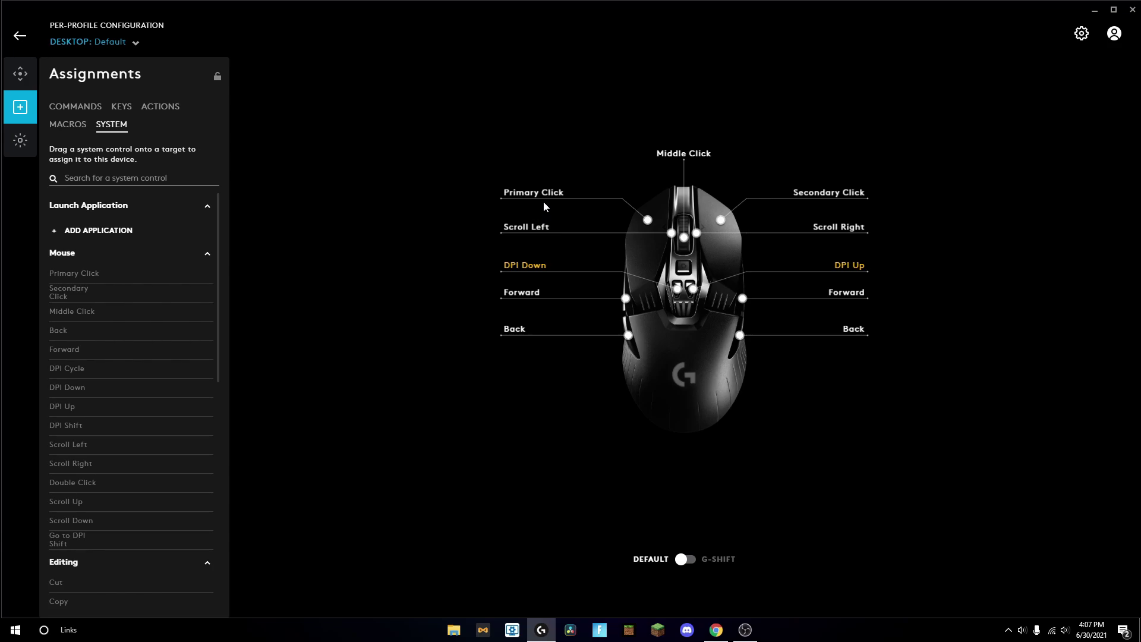
- Create a new macro for the mouse named "Fortnite Macro!" with the Repeat While Holding type
click(525, 211)
mouse_move(503, 196)
click(79, 125)
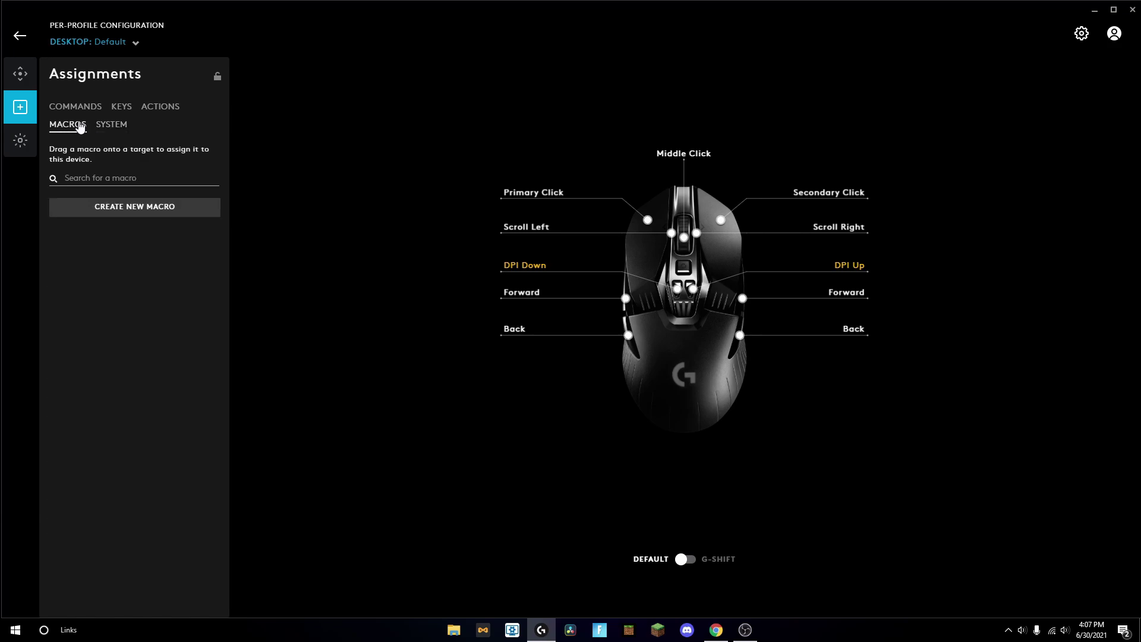
click(98, 209)
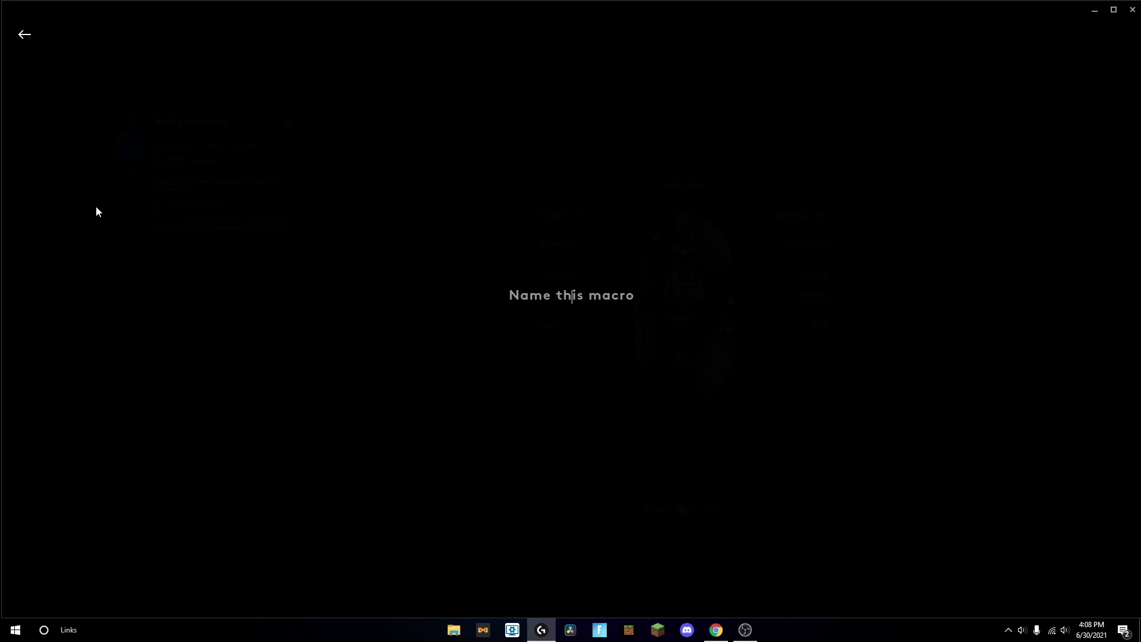
text(Fortnite Macro!)
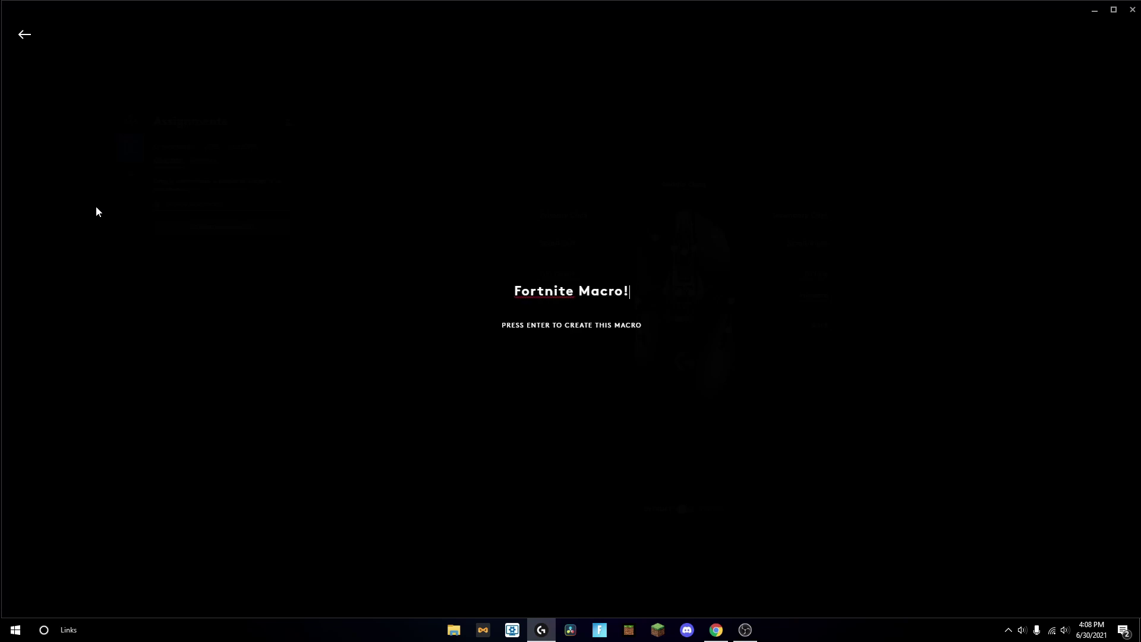
key(Return)
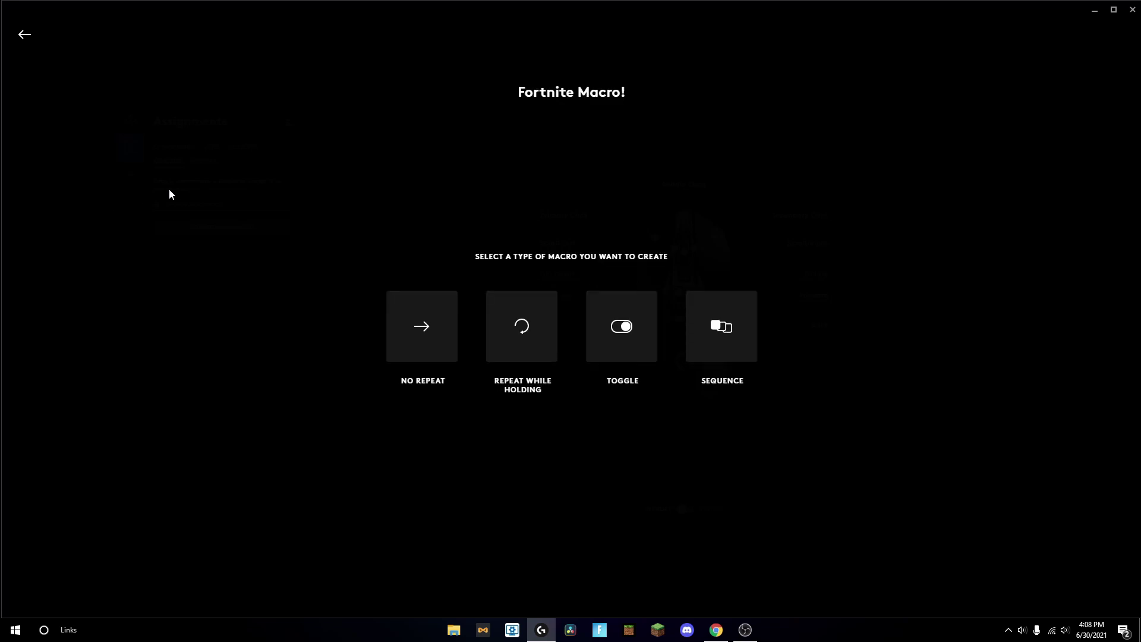
click(393, 347)
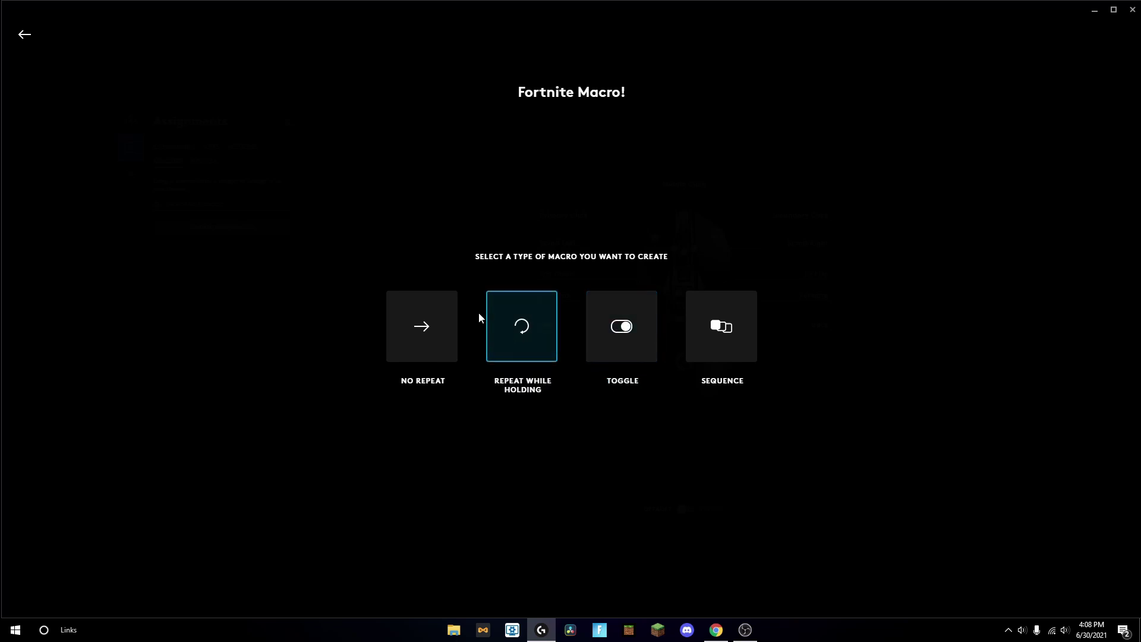
click(535, 343)
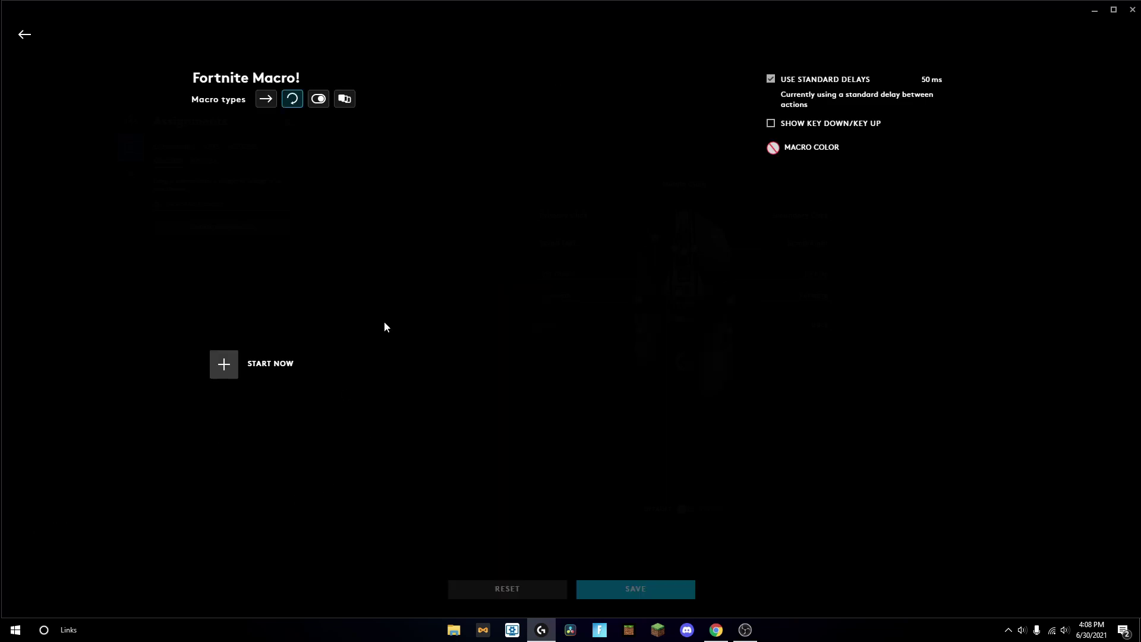
- Record the keystrokes F, J, F into the macro and stop the recording
click(224, 363)
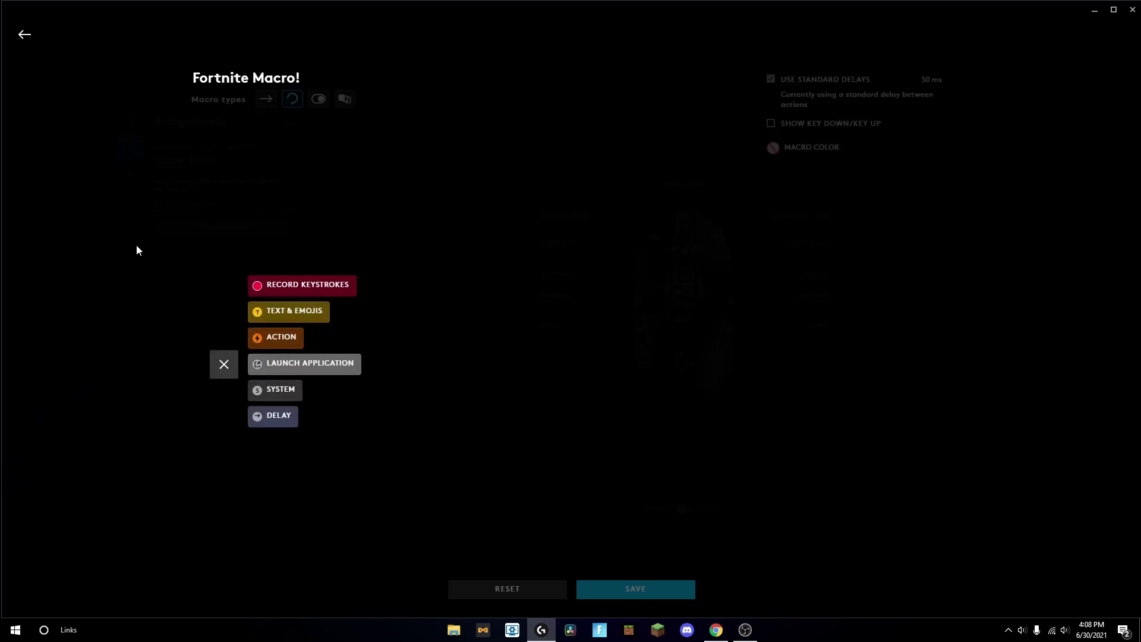
click(294, 285)
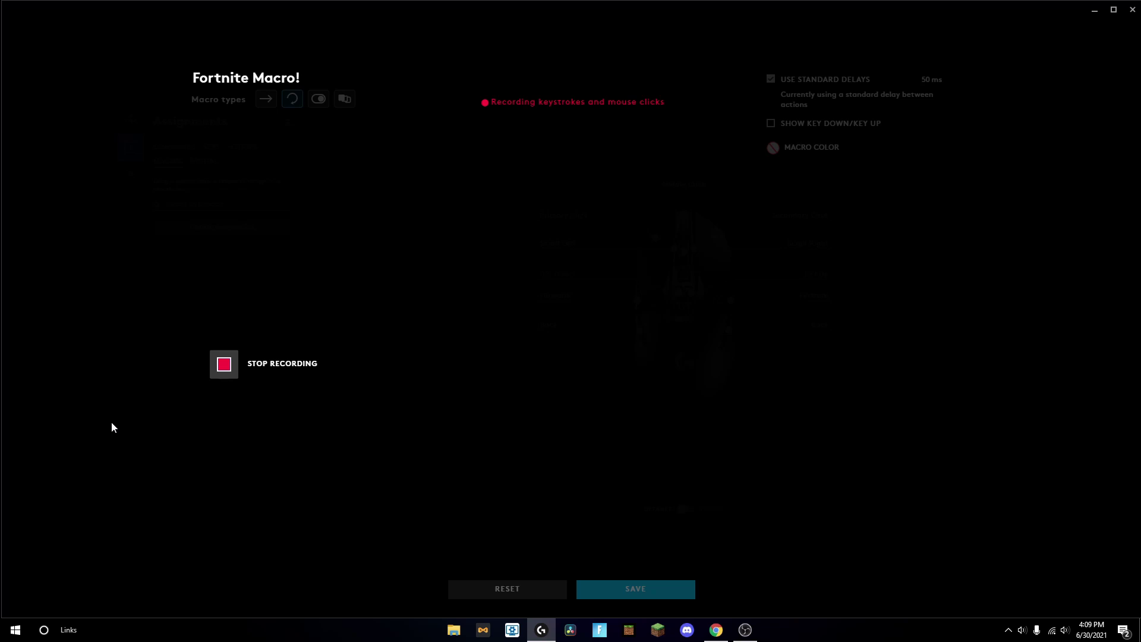
key(f)
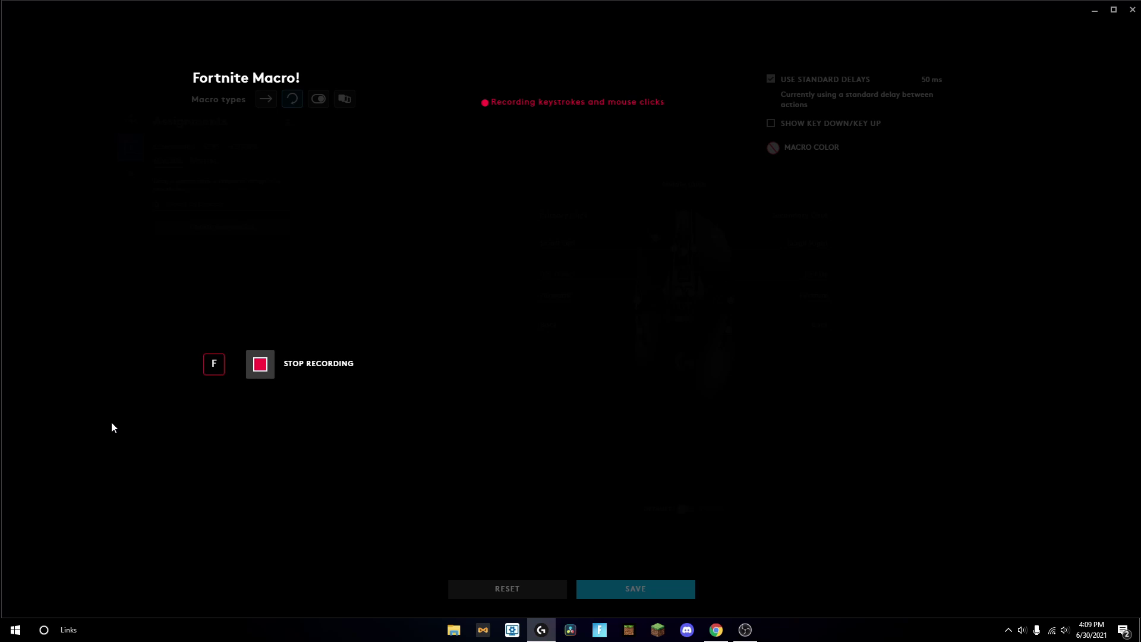
key(j)
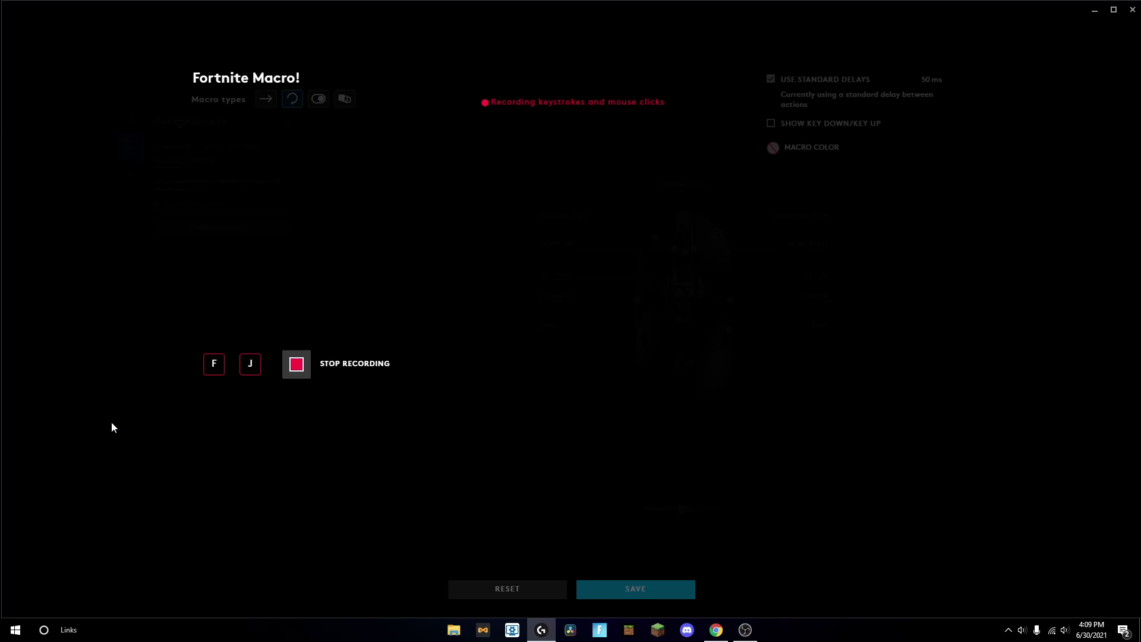
key(f)
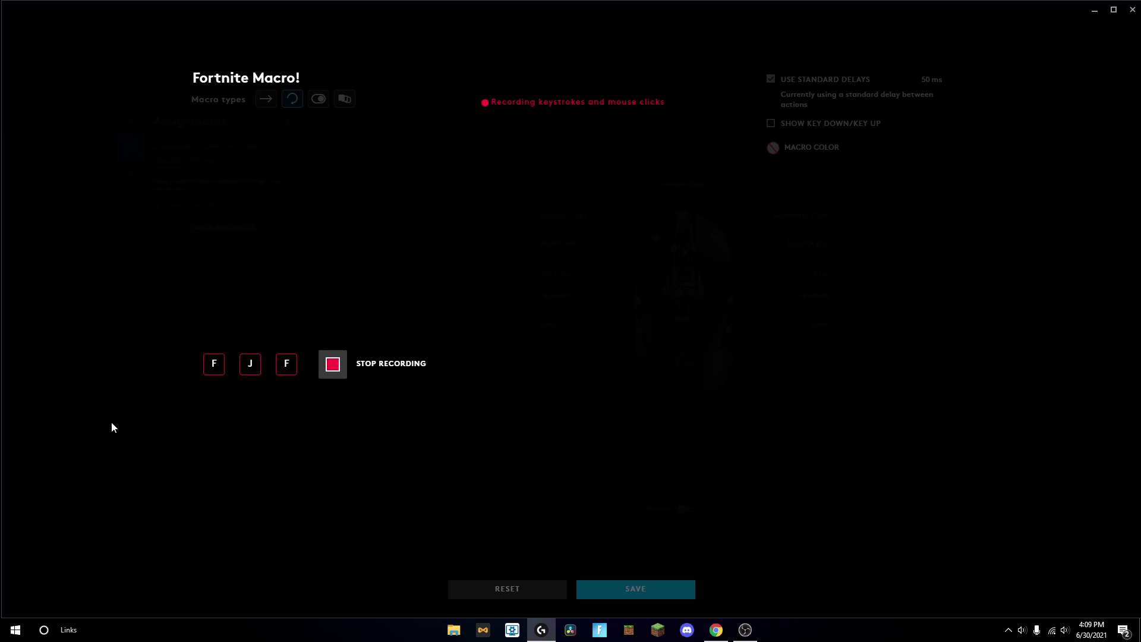
click(332, 364)
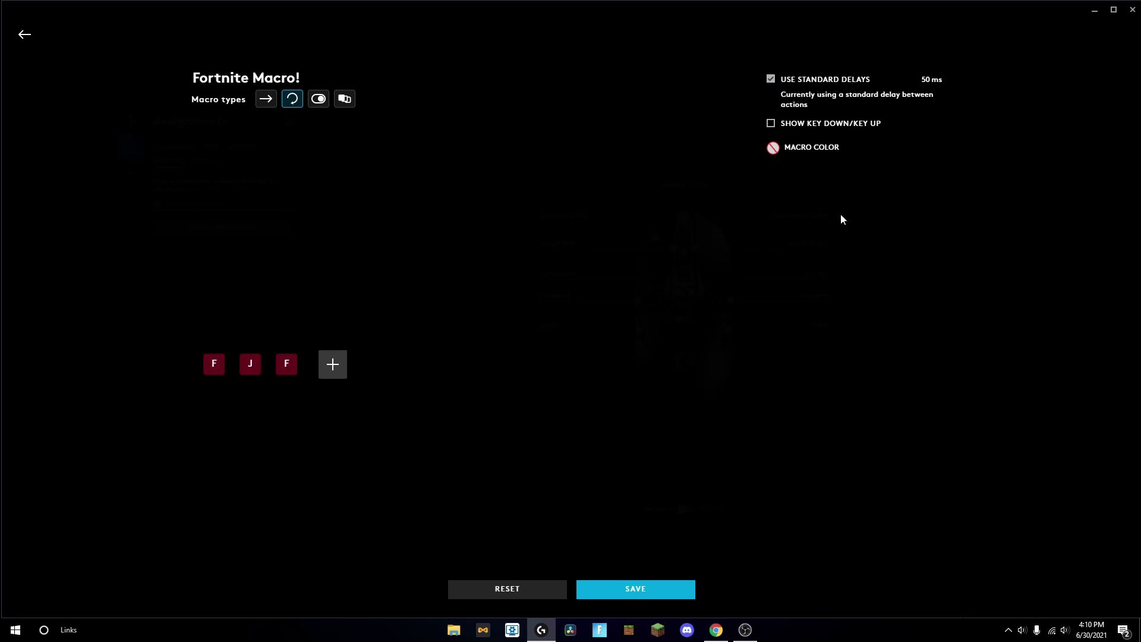
- Turn off standard delays for the macro and set the first delay to 3 ms
click(790, 85)
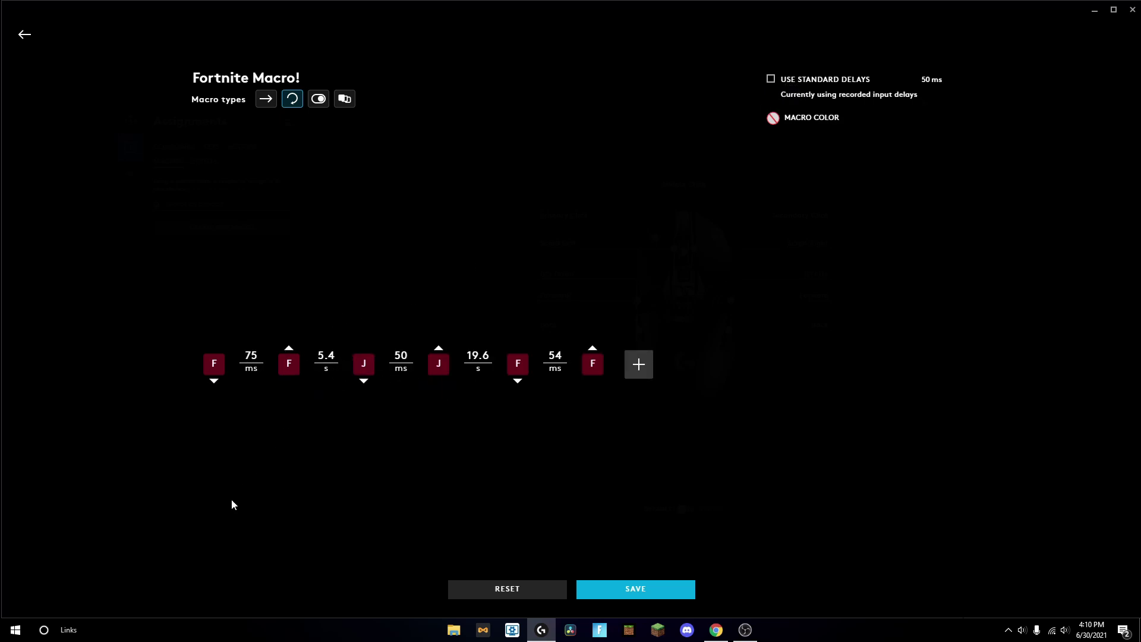
click(247, 356)
text(003)
key(BackSpace)
key(BackSpace)
text(3)
key(BackSpace)
text(33)
key(BackSpace)
key(BackSpace)
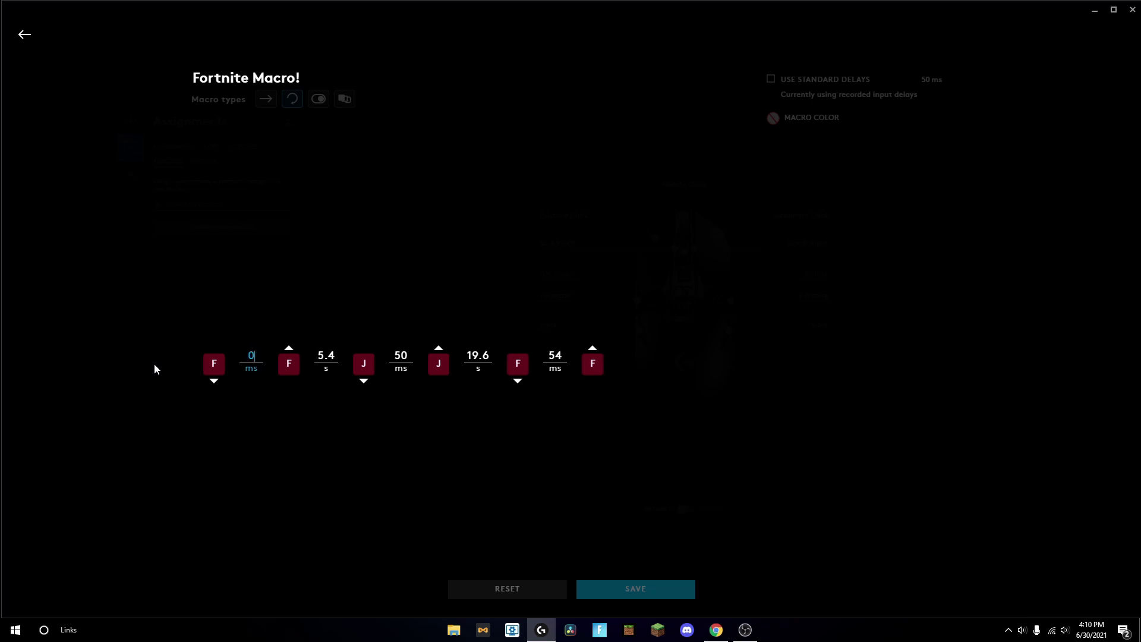
text(12)
key(BackSpace)
key(BackSpace)
text(3)
- Set each of the four remaining delays in the macro to 3 ms
click(325, 355)
text(3)
click(401, 355)
text(3)
click(478, 355)
text(3)
click(550, 356)
text(3)
click(333, 466)
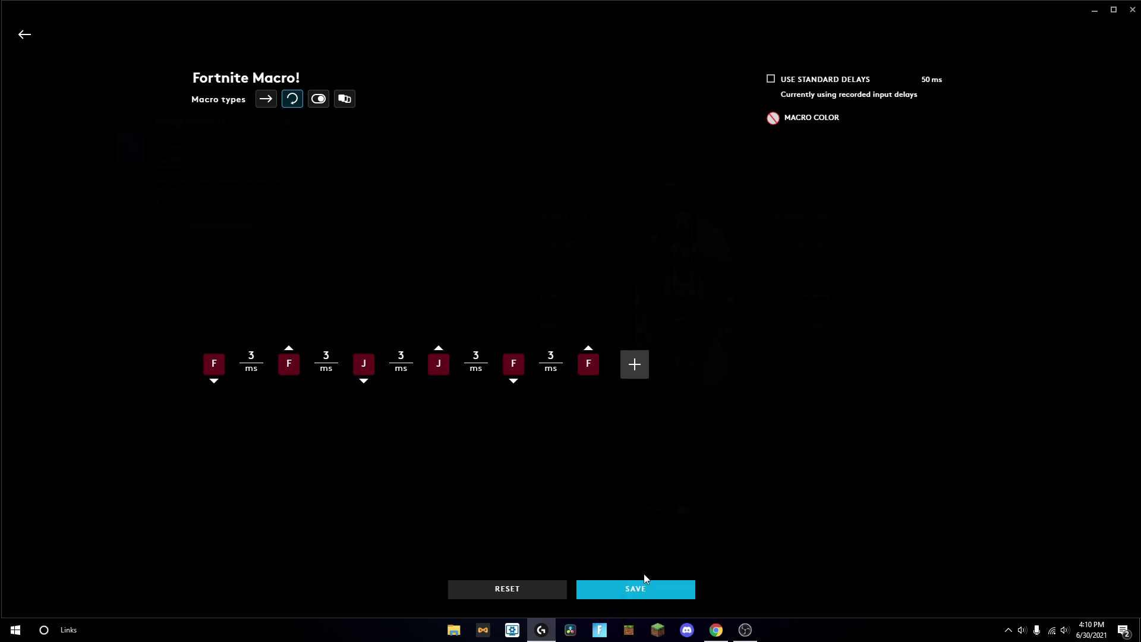
- Save the macro and assign it to the mouse's middle button in place of Middle Click
click(639, 591)
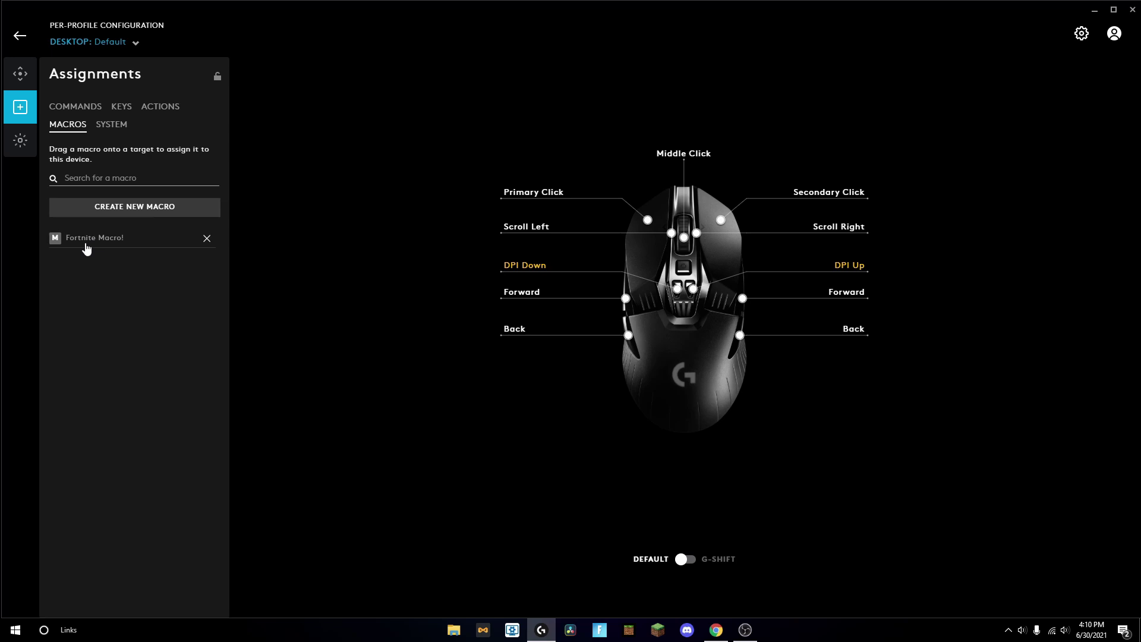
drag(85, 246, 689, 158)
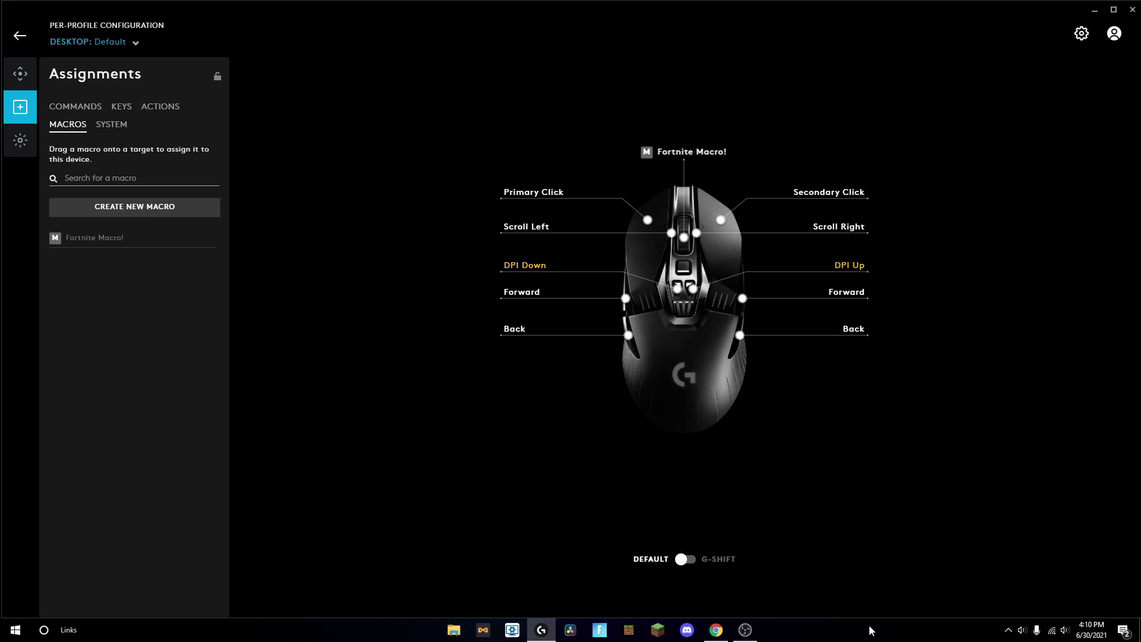
- Switch to Chrome, test the middle-button macro in a new tab's address bar, close that tab and return to G HUB
click(716, 629)
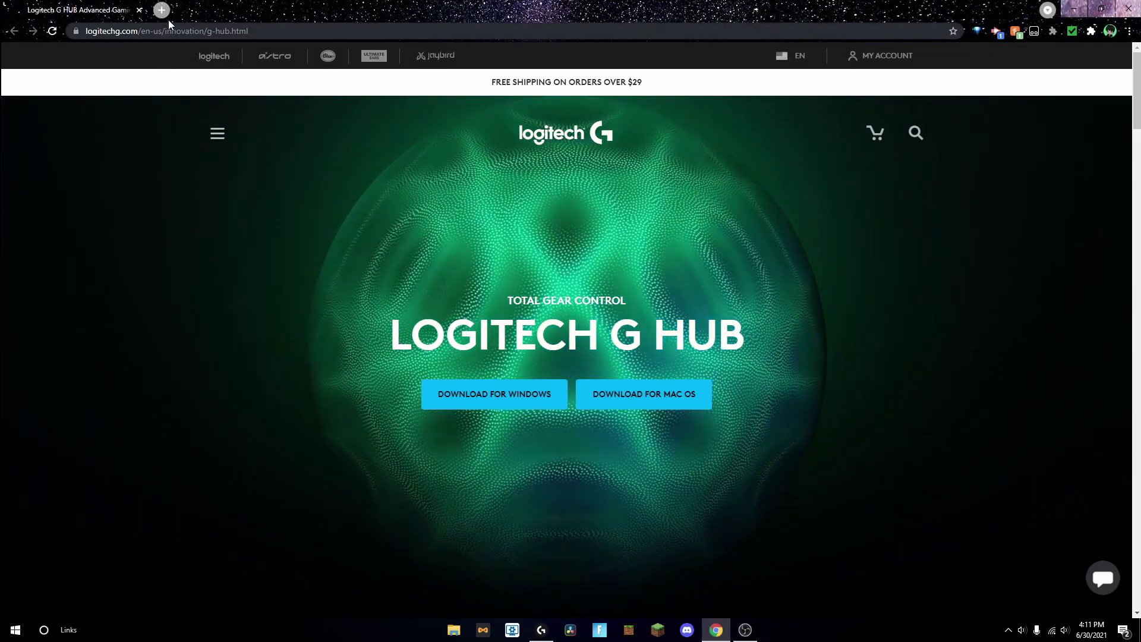
key(ctrl+t)
text(fjfjfjfjfjfjfjfjfjfjfjfjfjfjfjfjfjfjfjfjfjfjfjfjfjfjfjfjfjfjfjfjfjfjfj)
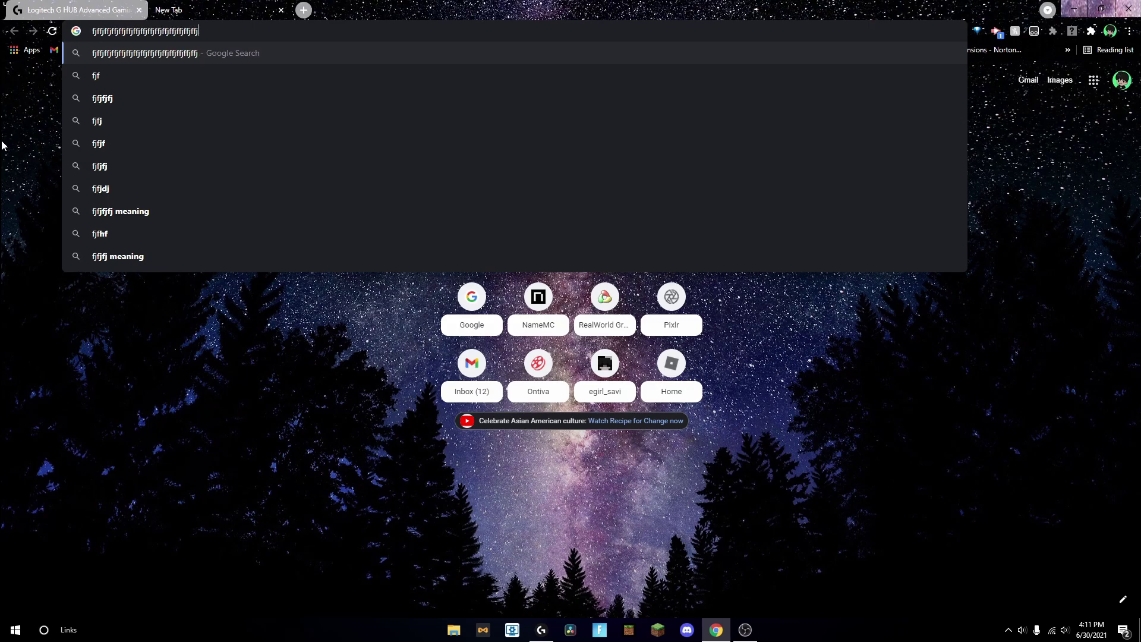
text(fjfjfjfjfjfjfjfjfjfjfjfjfjfjfjfjfjfjfjfjf)
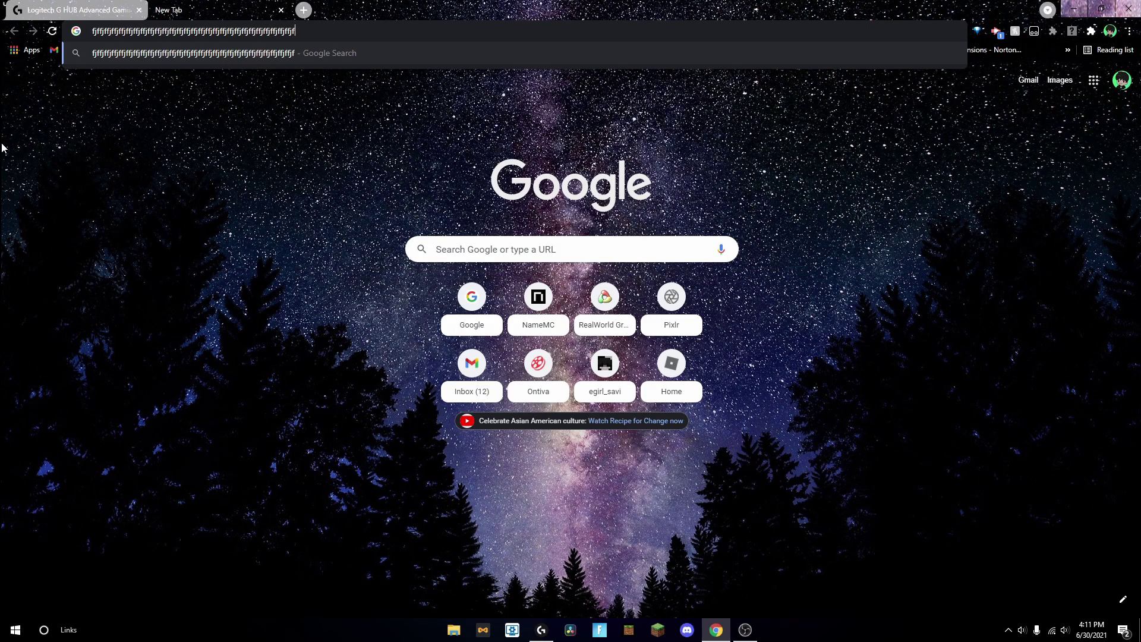
text(jfjfjfjfjfjfjfjfjfjfjfjfjfj)
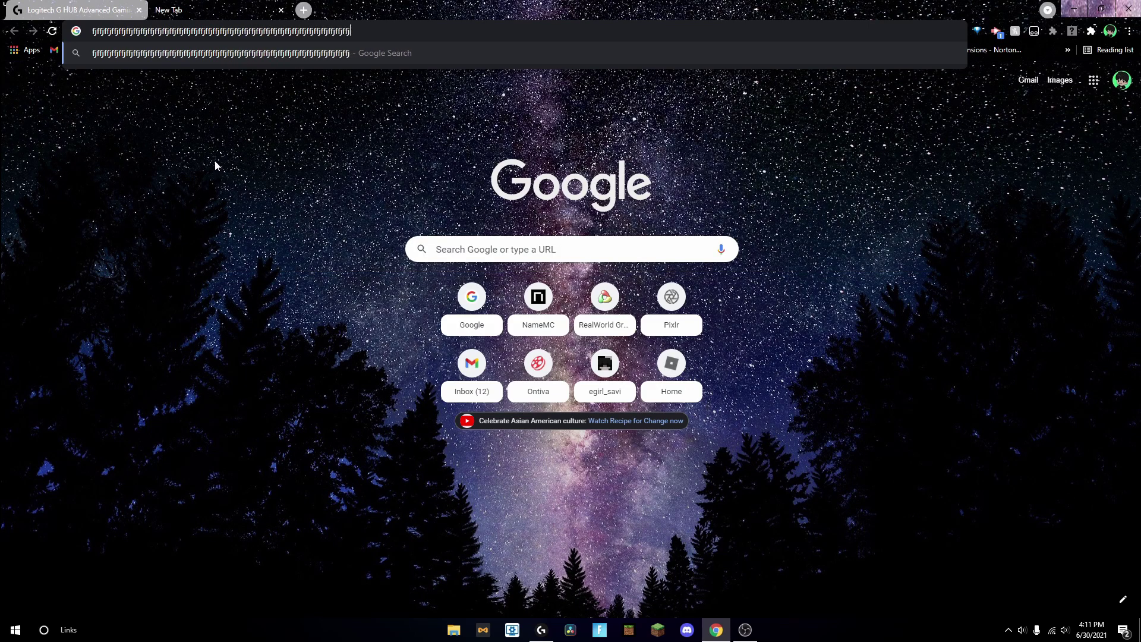
text(fjfjfjfjfjfjfjfjfjfjfjfjfjfjfjfjfjf)
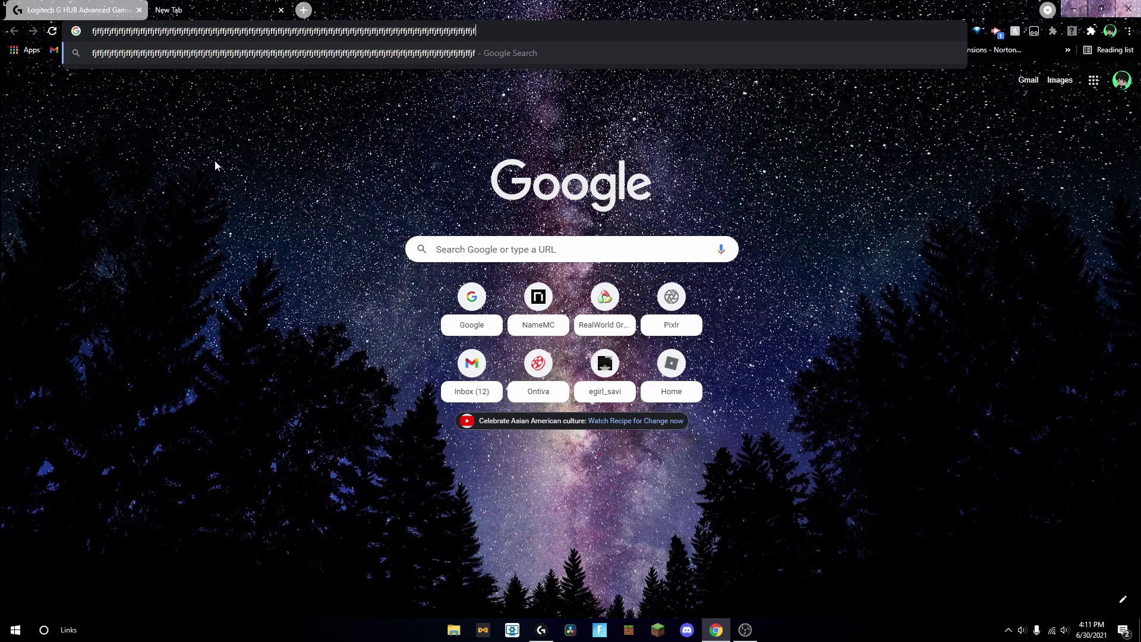
text(jfjfjfjfjfjfjfjfjfjfjfjfjfjfjfjfjf)
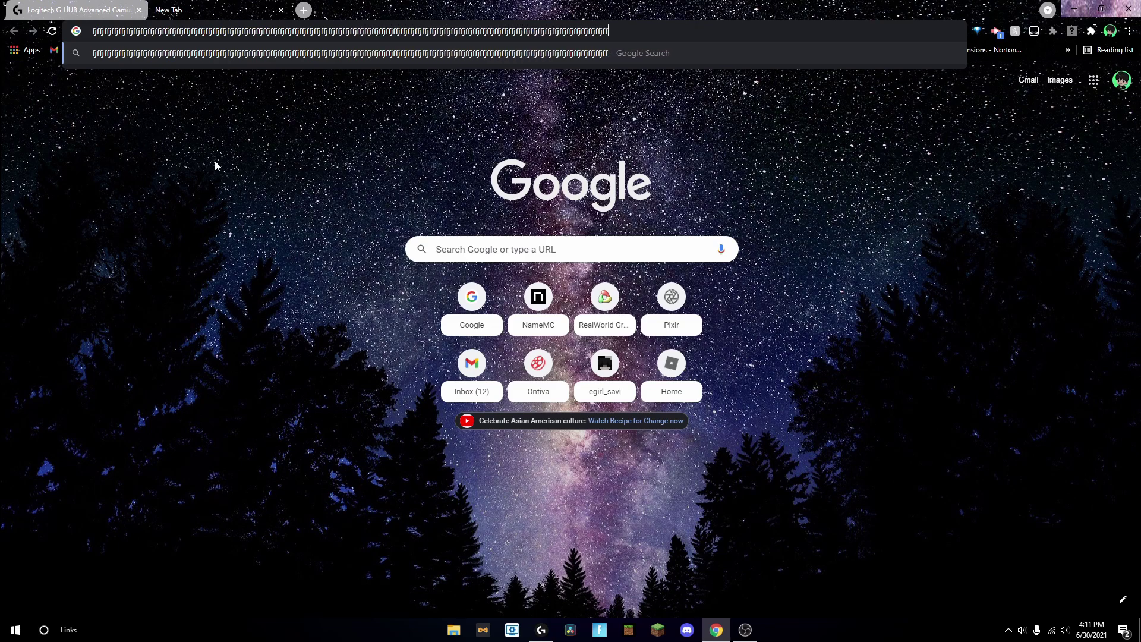
text(jfjfjfjfjfjfjfjfjfjfjfjfjfjfjfjfjfjfjfjfjfjf)
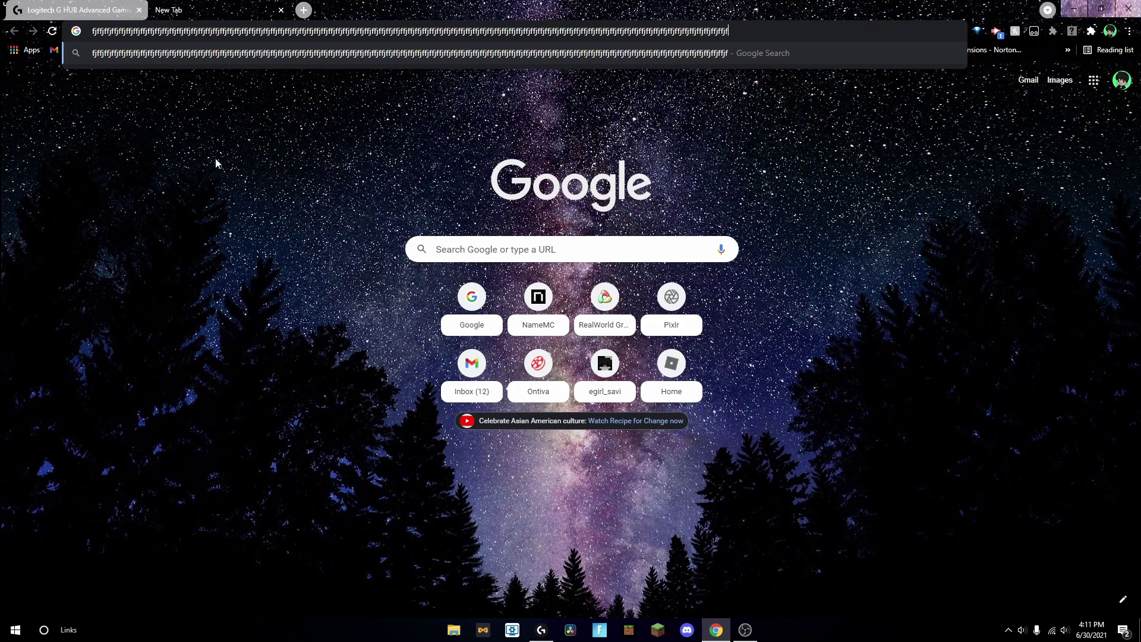
click(281, 9)
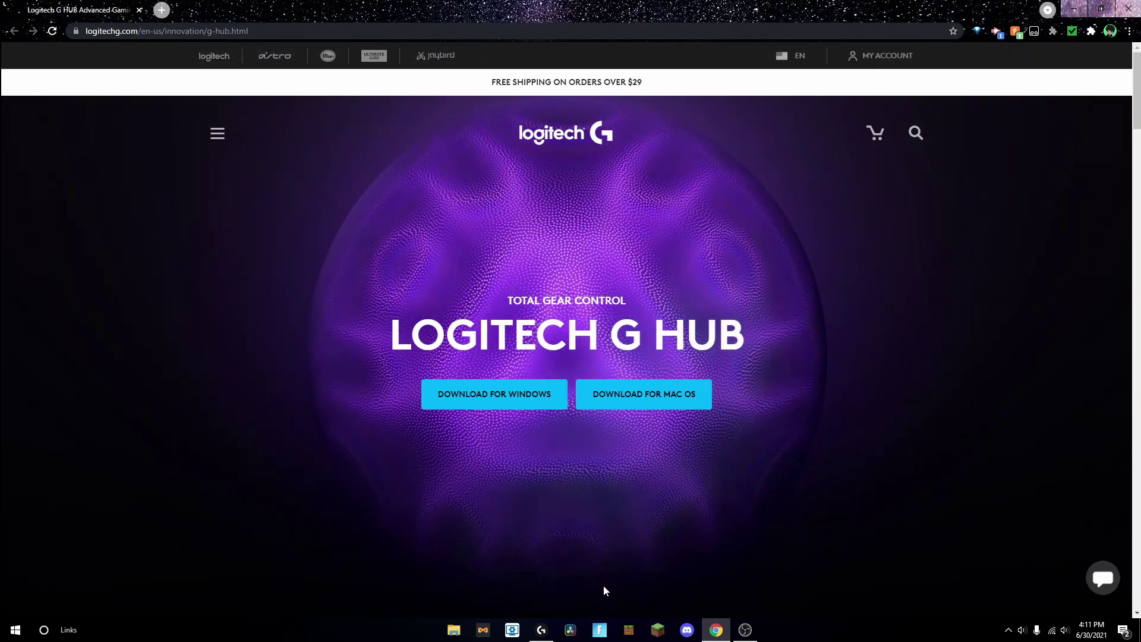
click(542, 628)
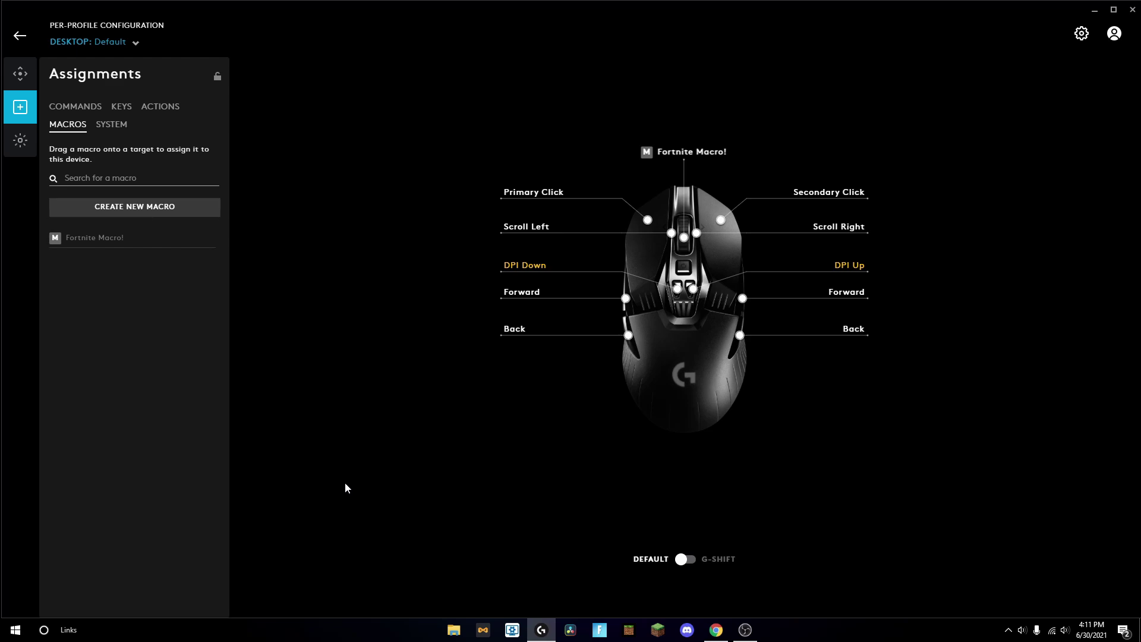
- Delete the "Fortnite Macro!" macro, confirm the deletion and return to the device overview
click(207, 238)
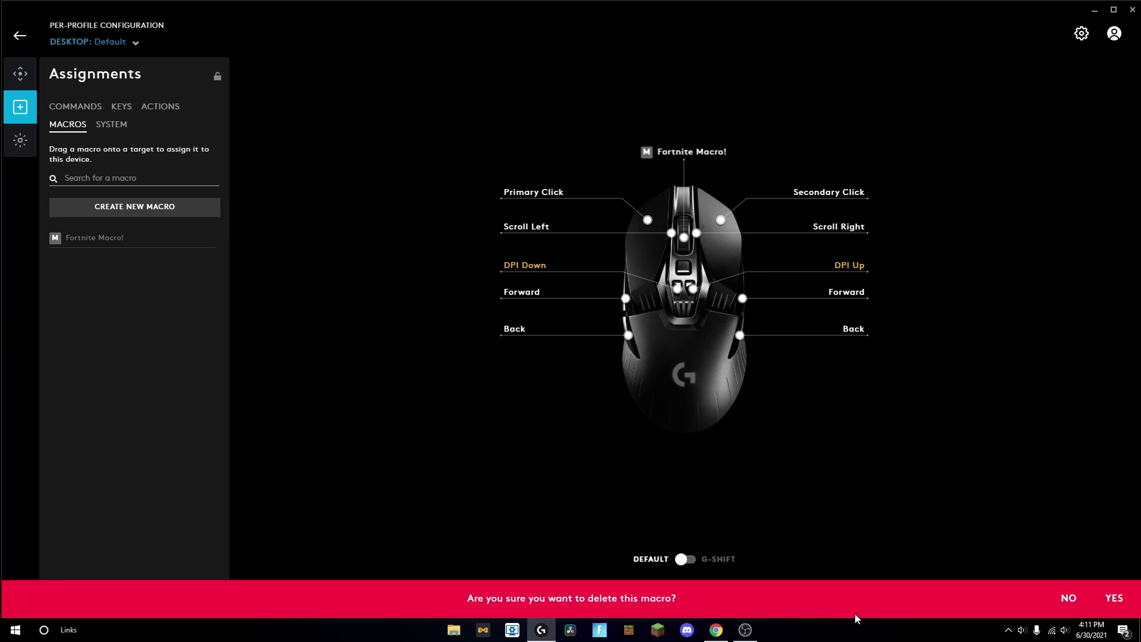
click(1113, 602)
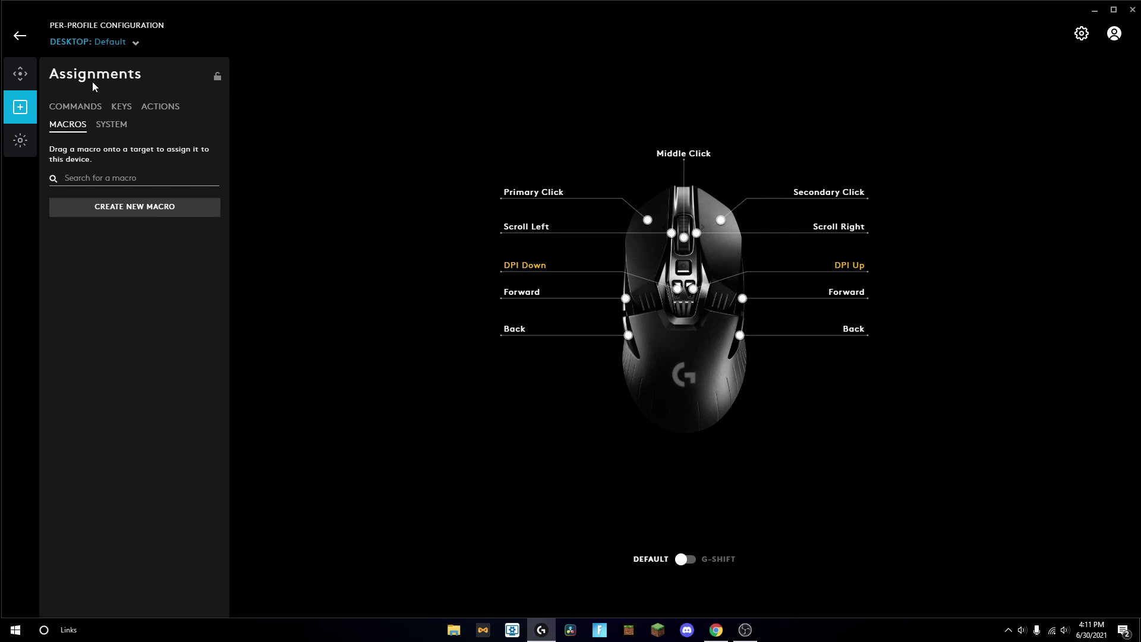
click(20, 35)
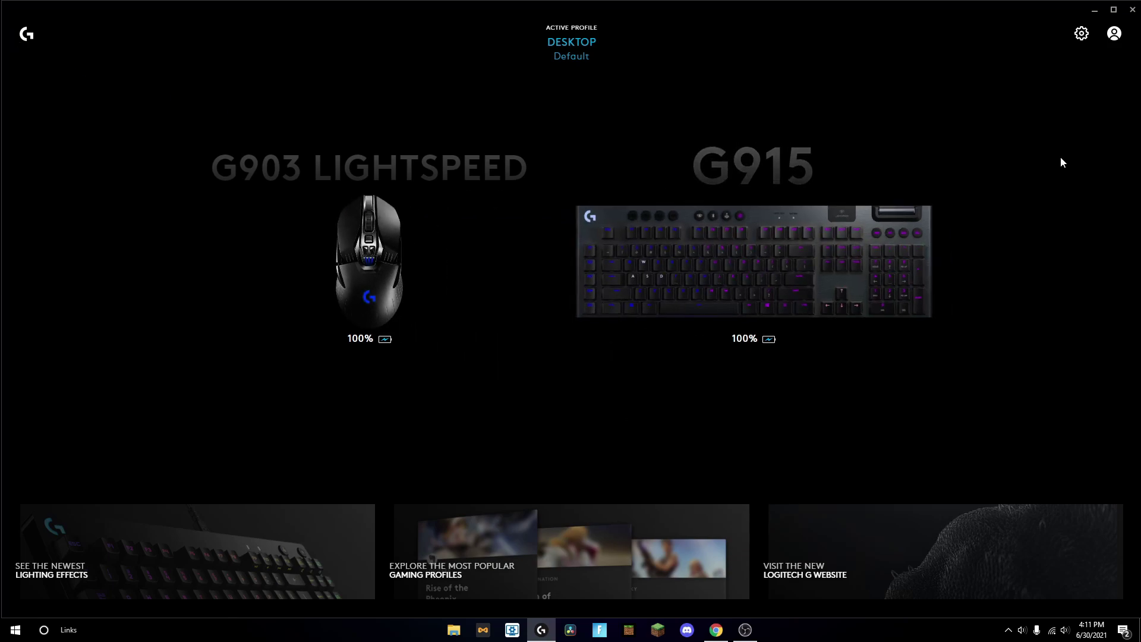
- Open the G915 keyboard's settings, look at the game profiles available for it, and return to the device overview
click(884, 257)
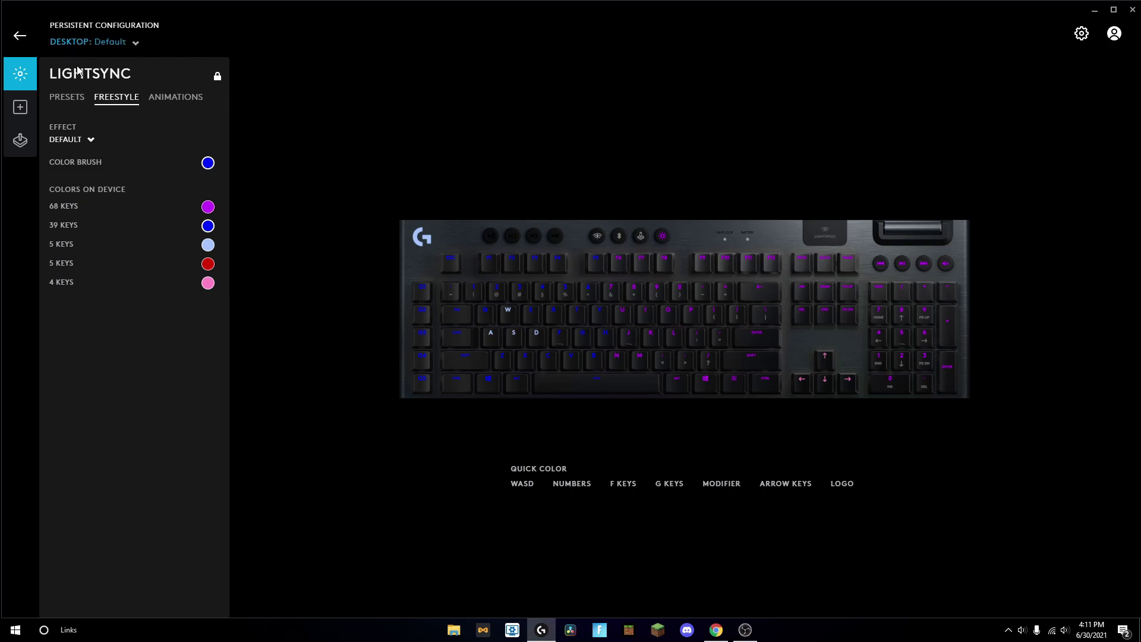
click(89, 45)
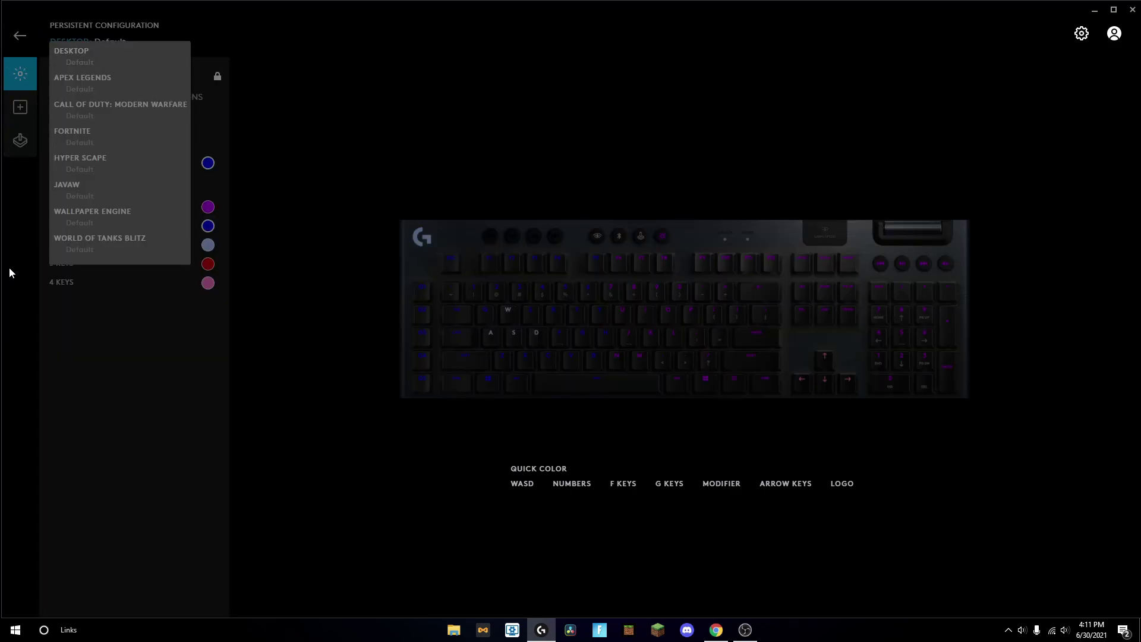
click(31, 290)
click(23, 44)
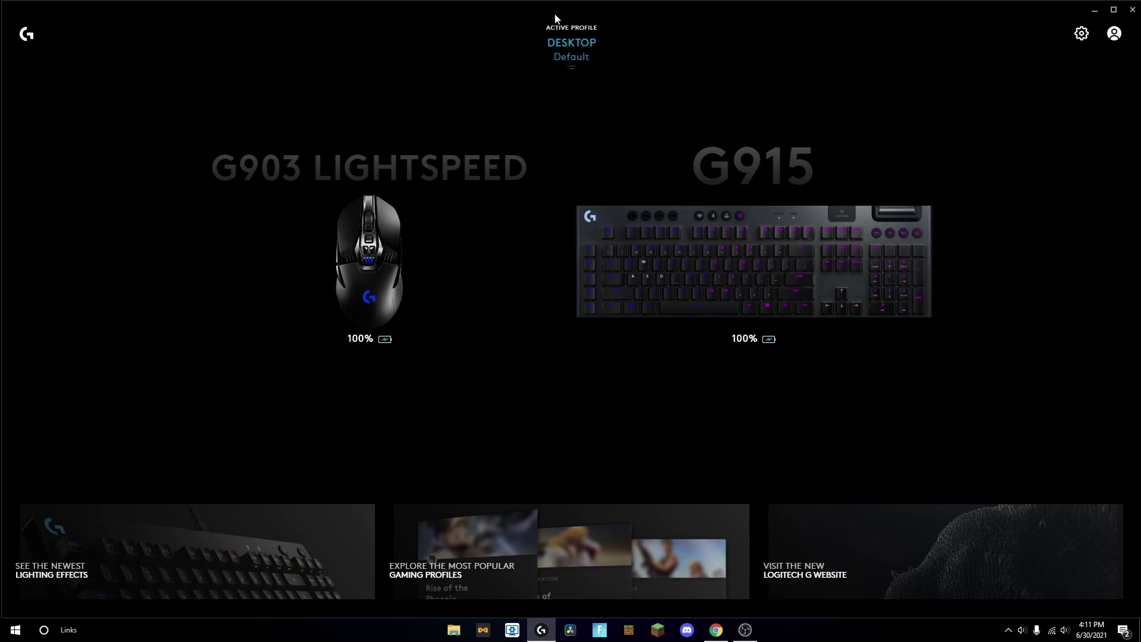
- Open the Games & Applications page, browse the file dialog for adding a game or application, and close it without choosing a file
click(562, 57)
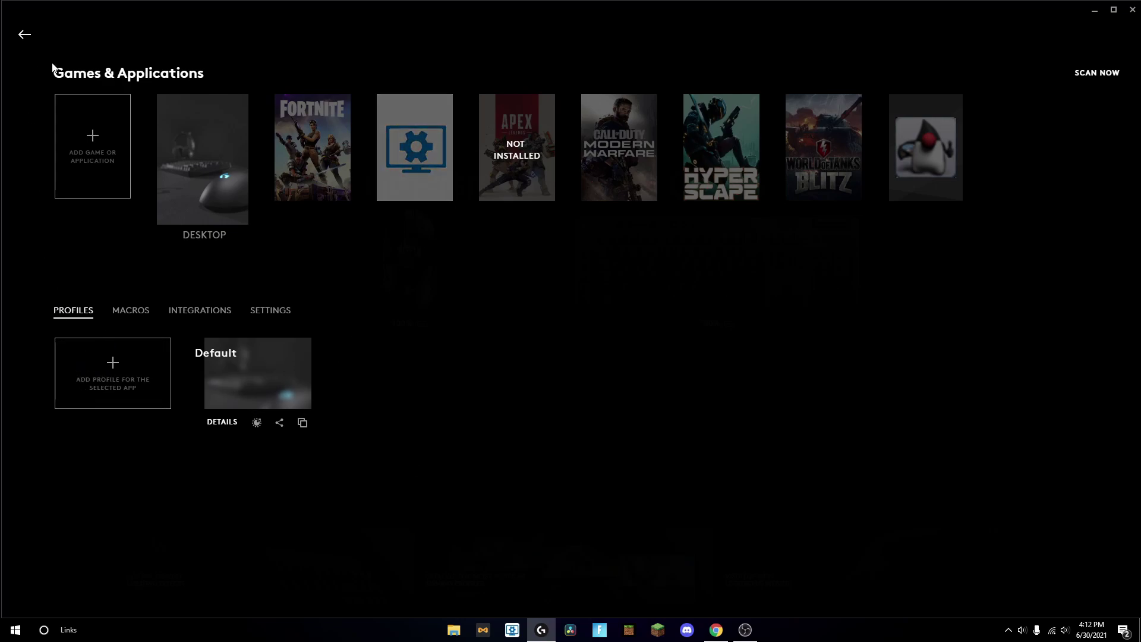
click(83, 148)
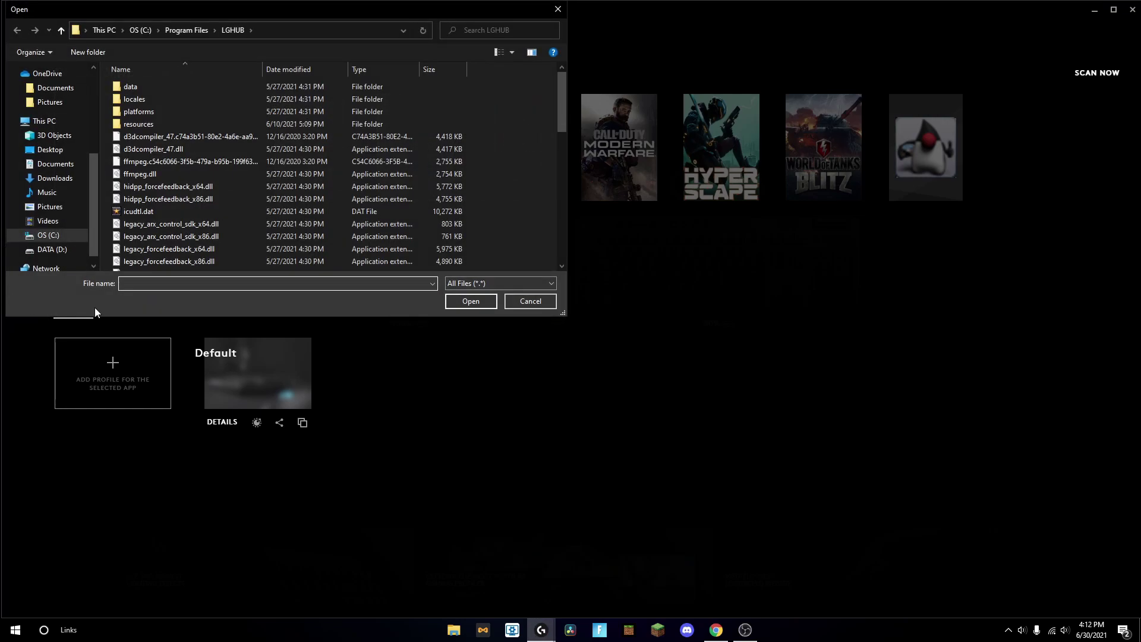
scroll(137, 132, down, 10)
scroll(138, 131, up, 10)
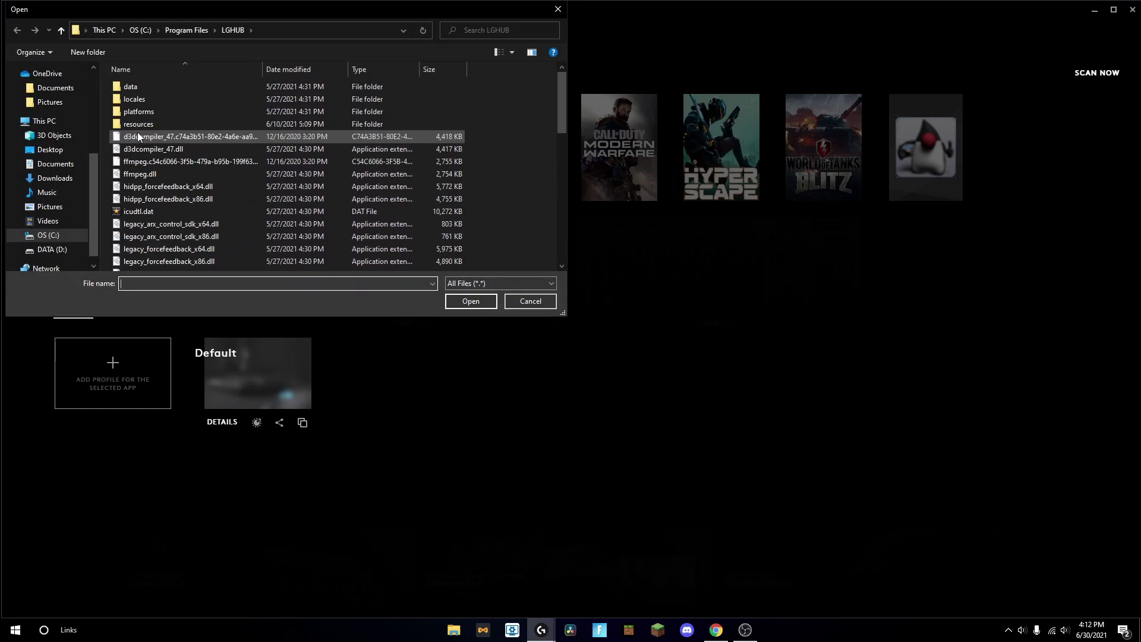
scroll(76, 134, up, 3)
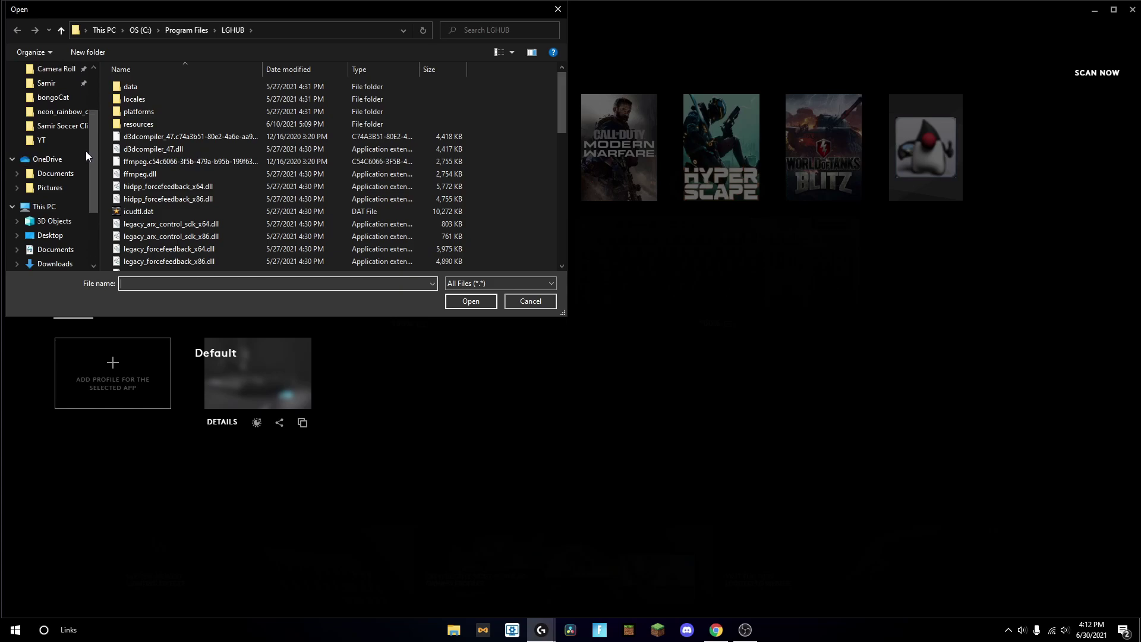
scroll(77, 141, down, 3)
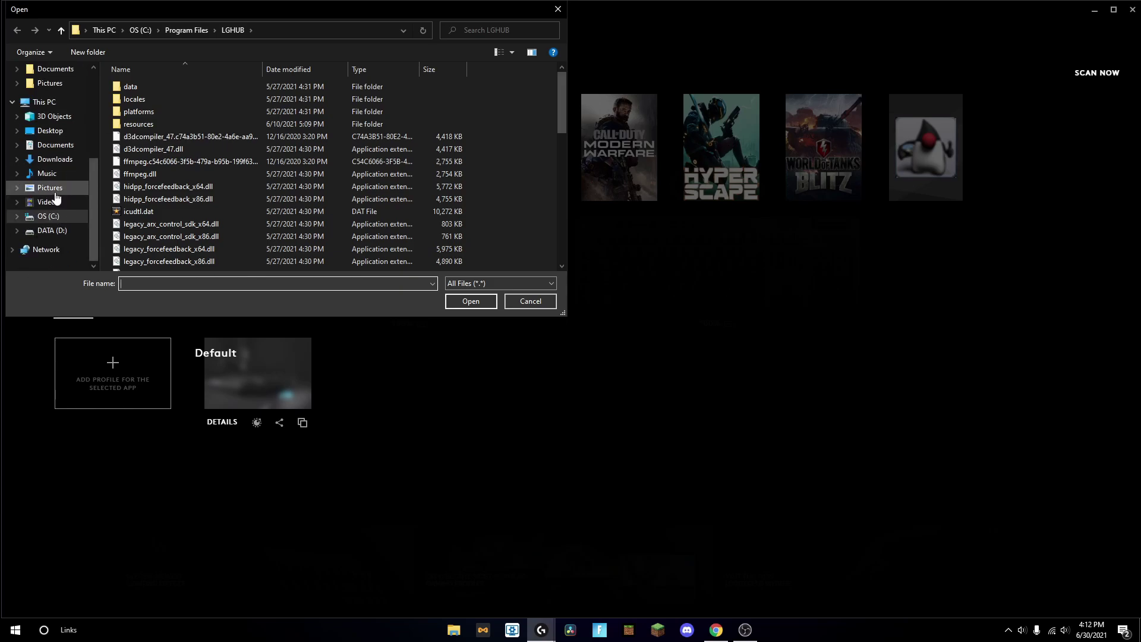
click(557, 9)
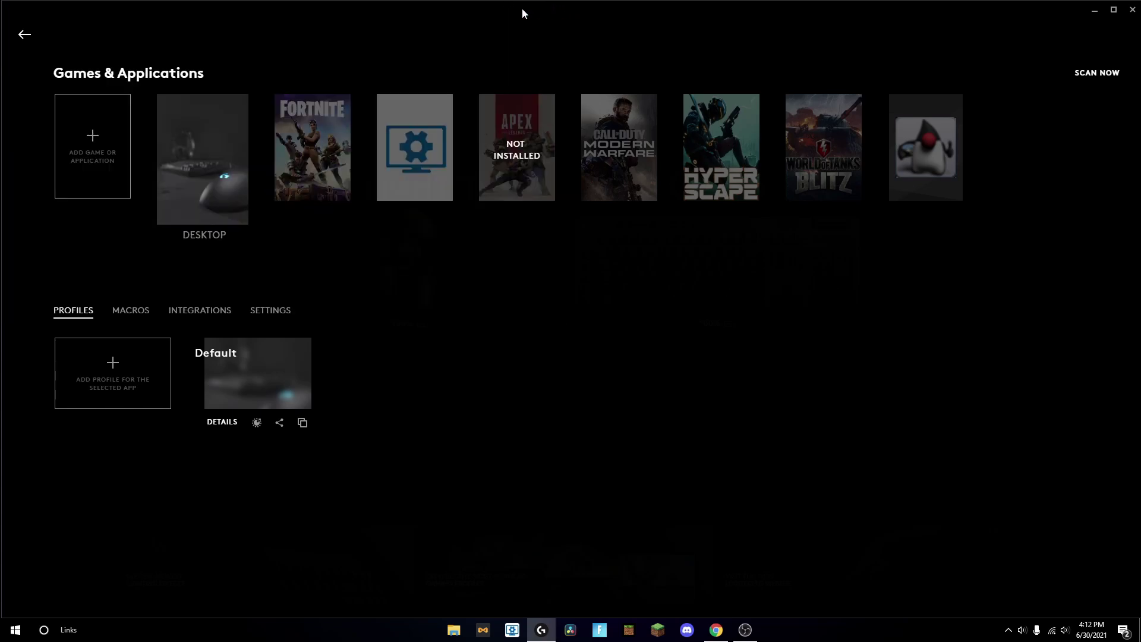
- Look at the options for adding a profile and a macro to the Desktop app, and return to the device overview
click(109, 375)
click(27, 37)
click(140, 321)
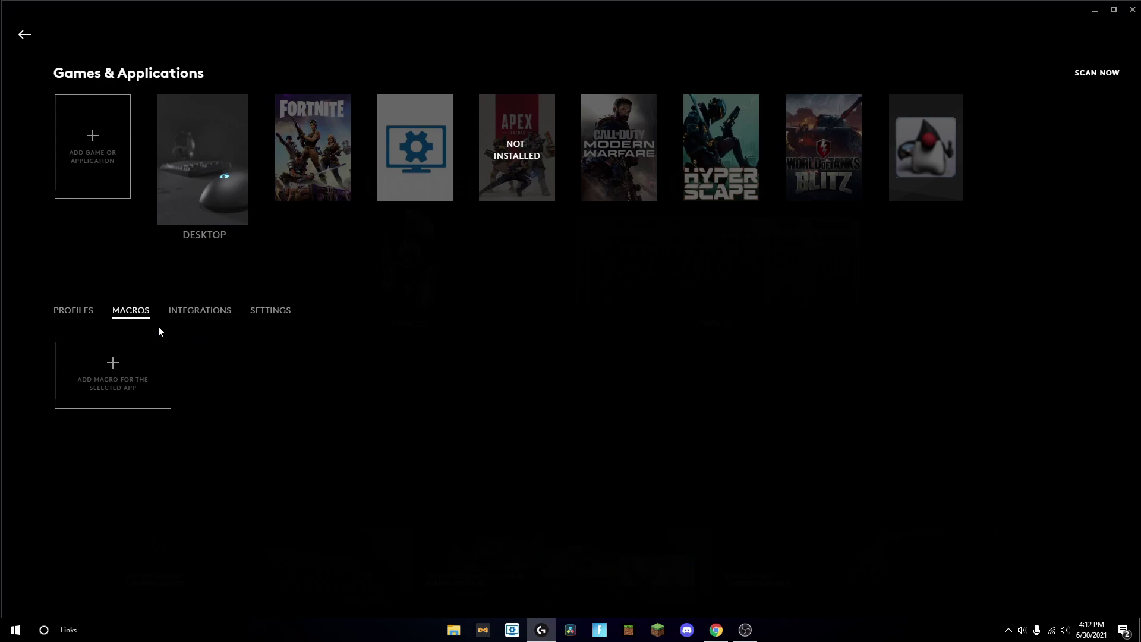
click(22, 35)
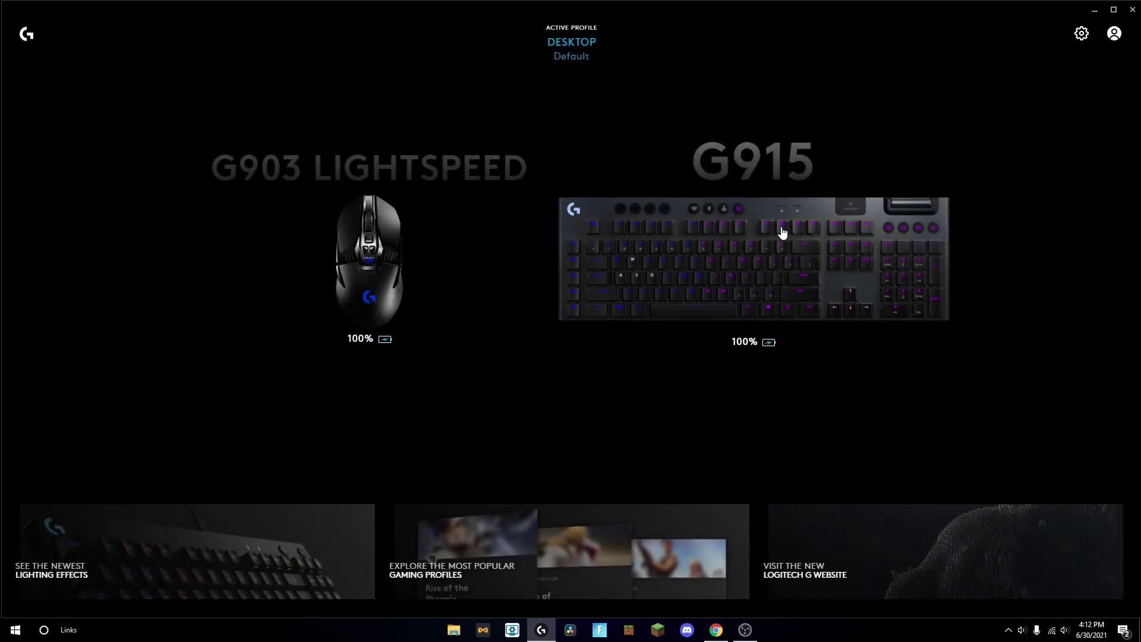
- Open the G915 keyboard's macro assignments and switch the configuration to the Fortnite Default profile
click(789, 222)
click(20, 107)
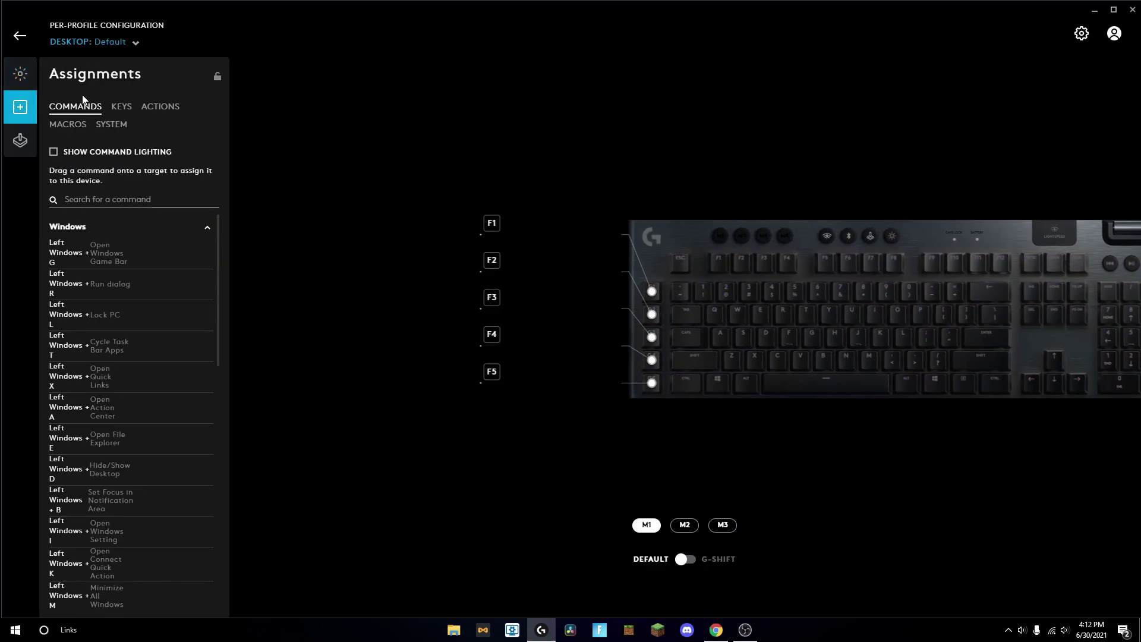
click(79, 126)
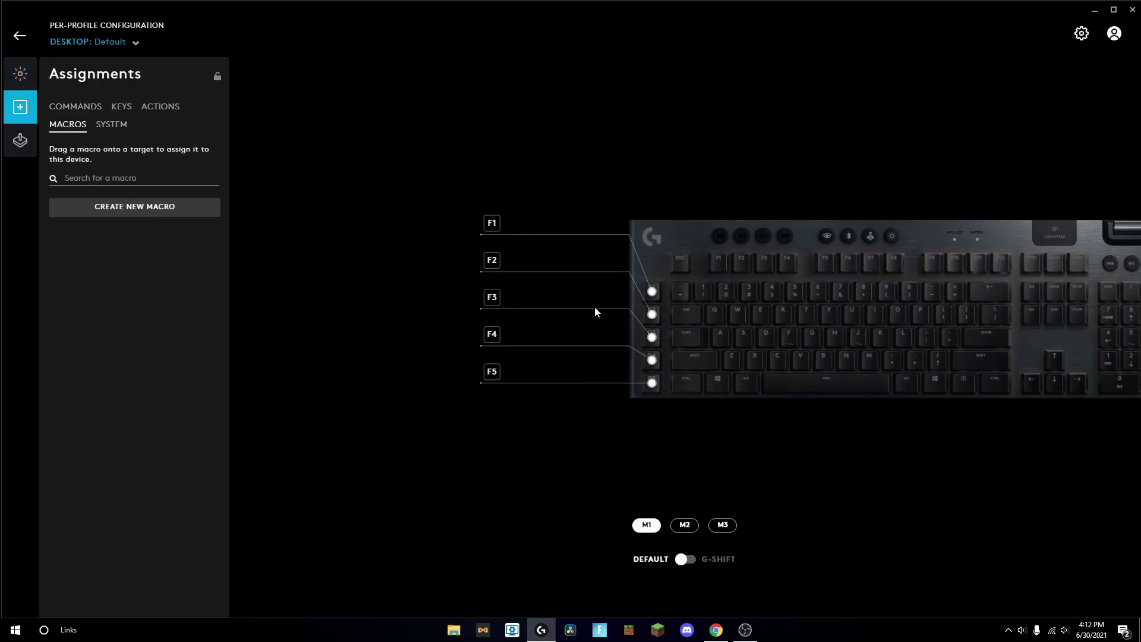
click(88, 43)
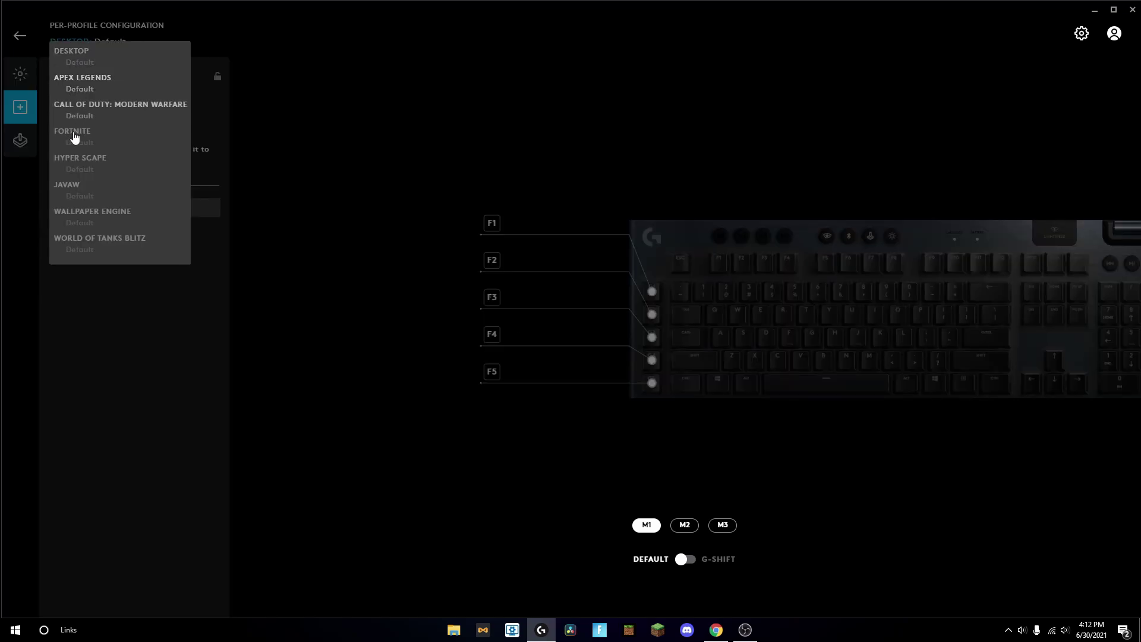
click(530, 179)
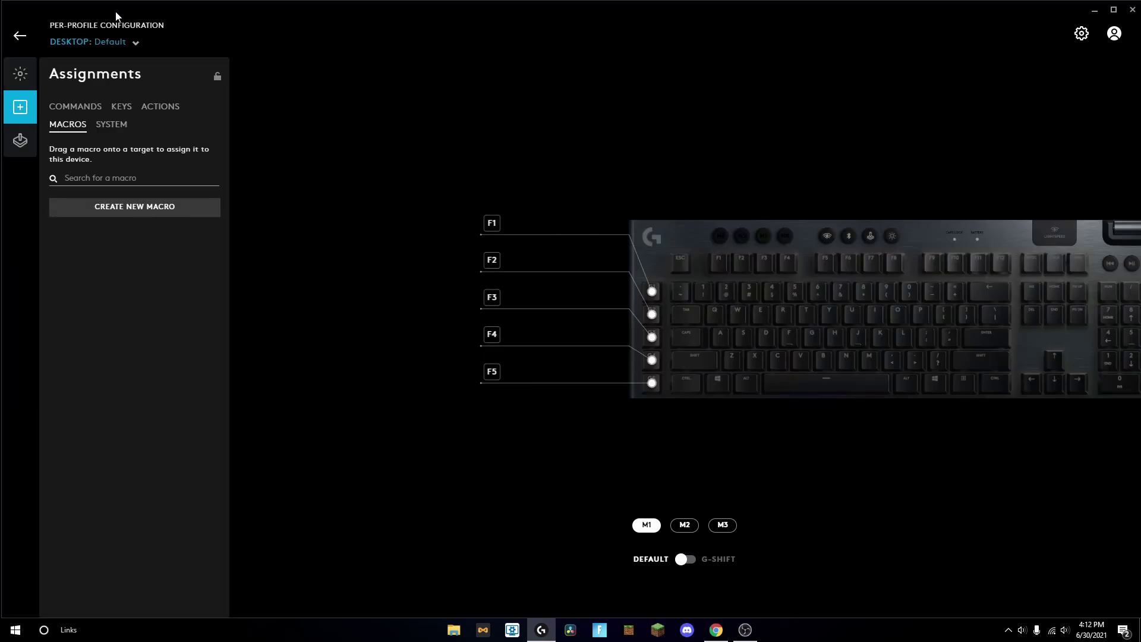
click(109, 50)
click(88, 131)
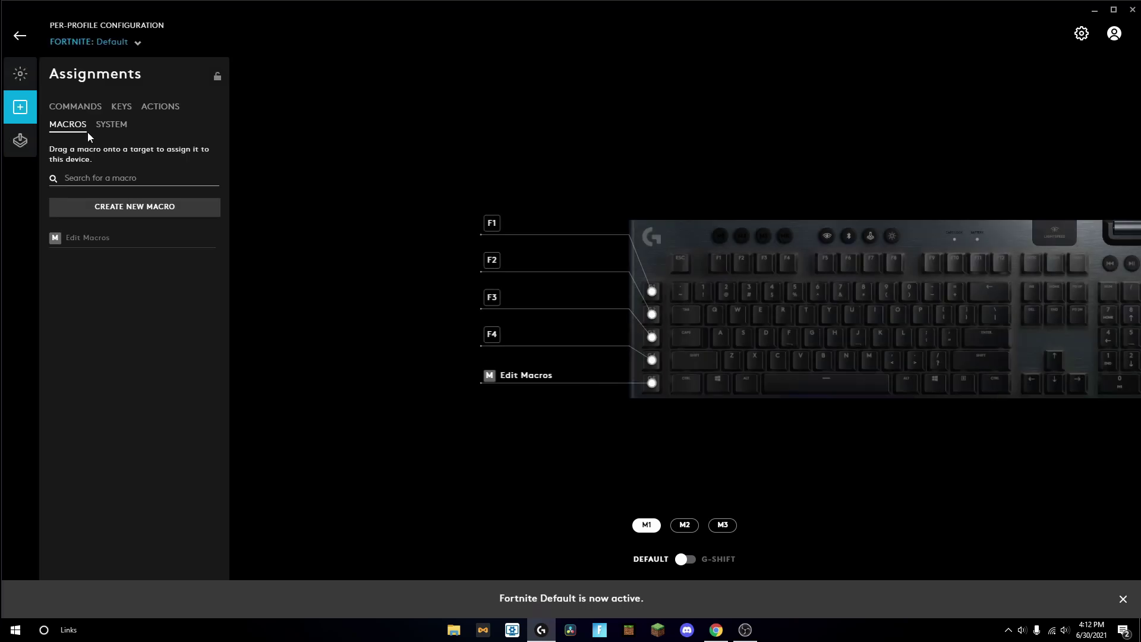
- Examine the Edit Macros assignment on the G5 key and the macro's key sequence, and return to the assignments
drag(110, 250, 477, 375)
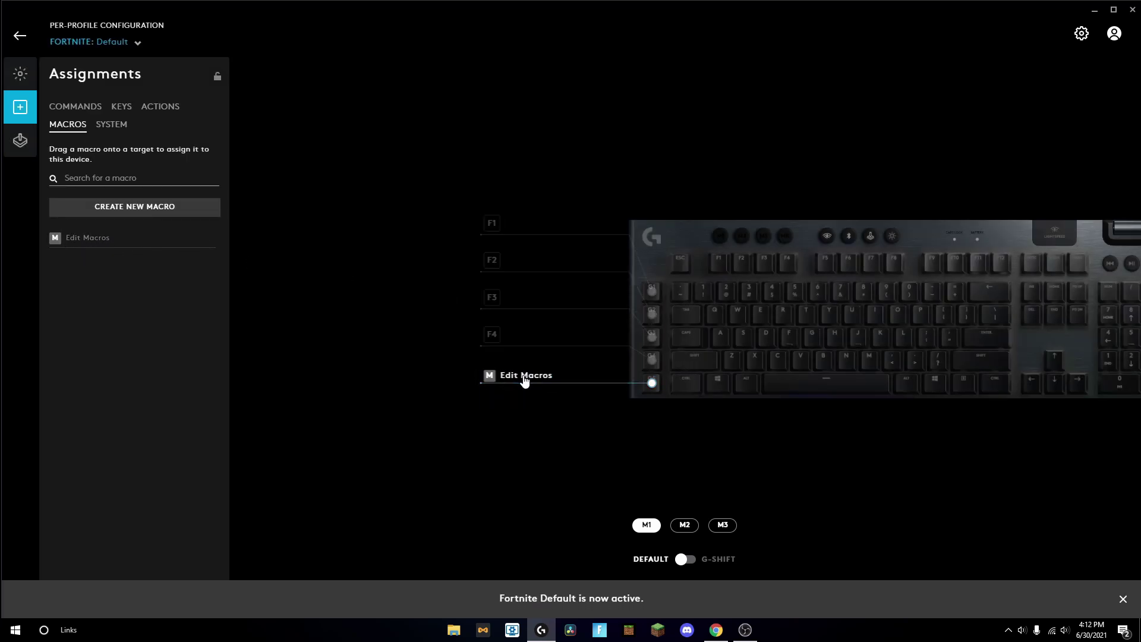
click(72, 238)
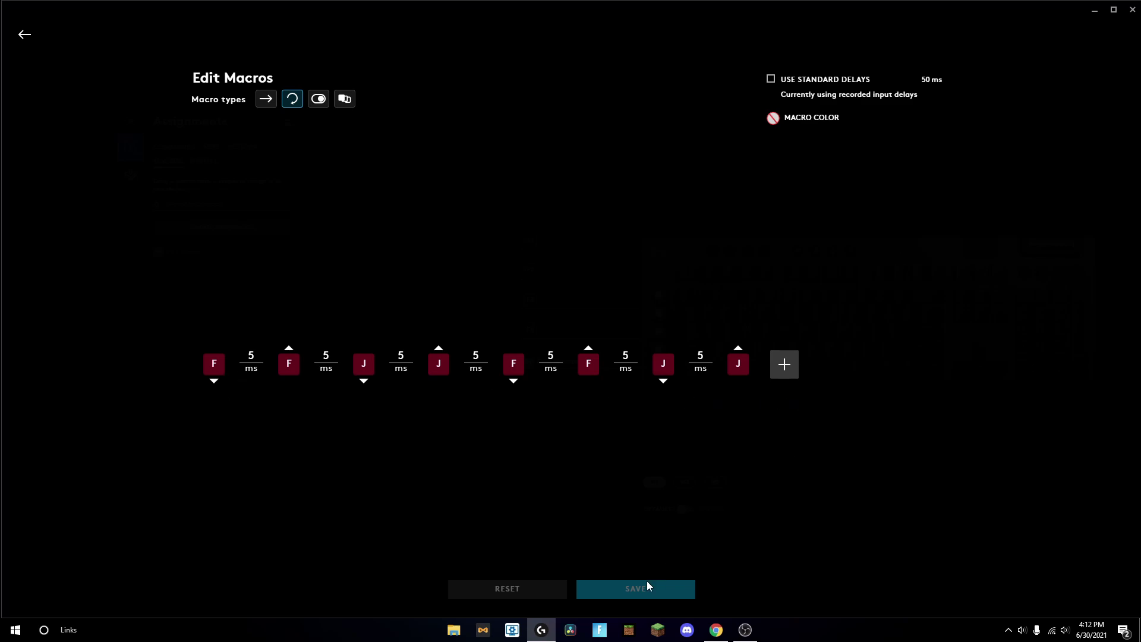
click(25, 37)
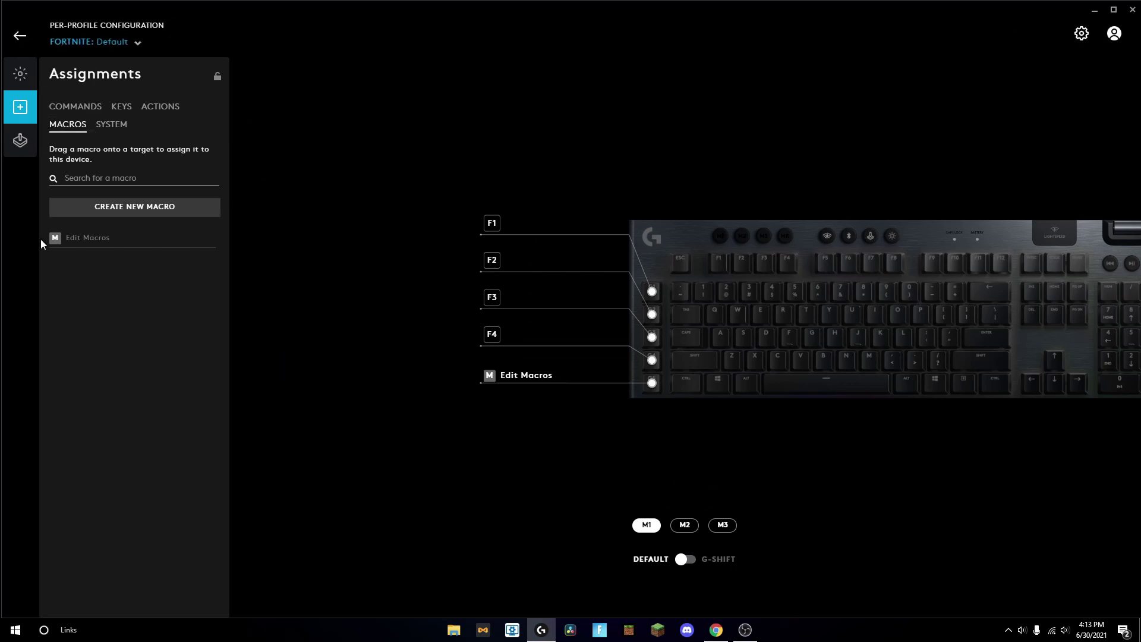
- Switch the keyboard configuration back to the Desktop Default profile and return to the device overview
click(54, 47)
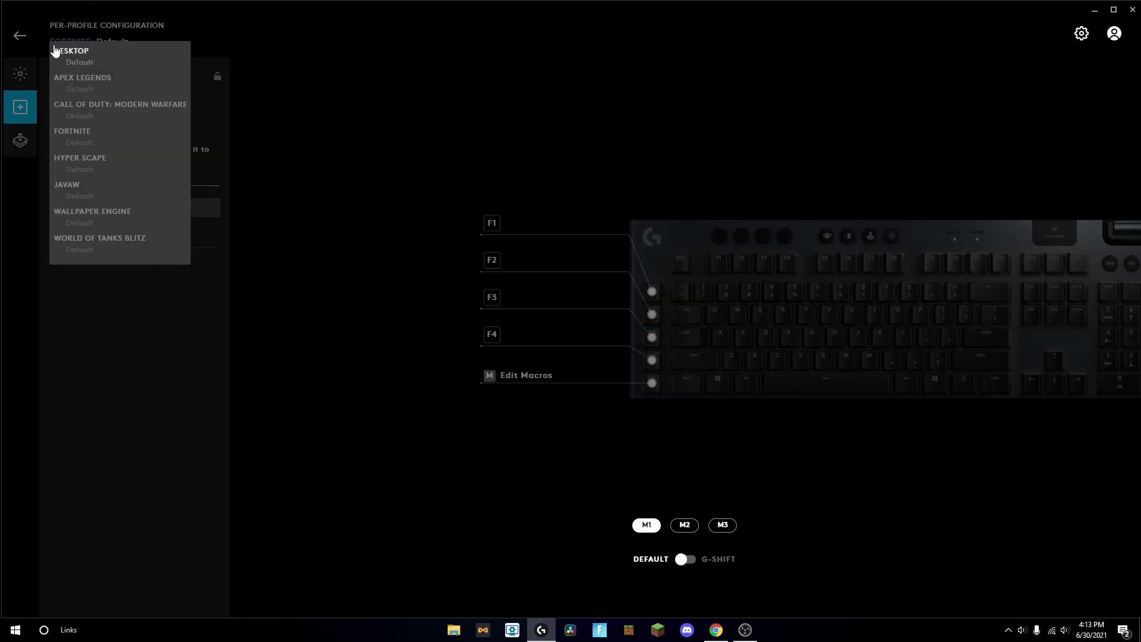
click(356, 108)
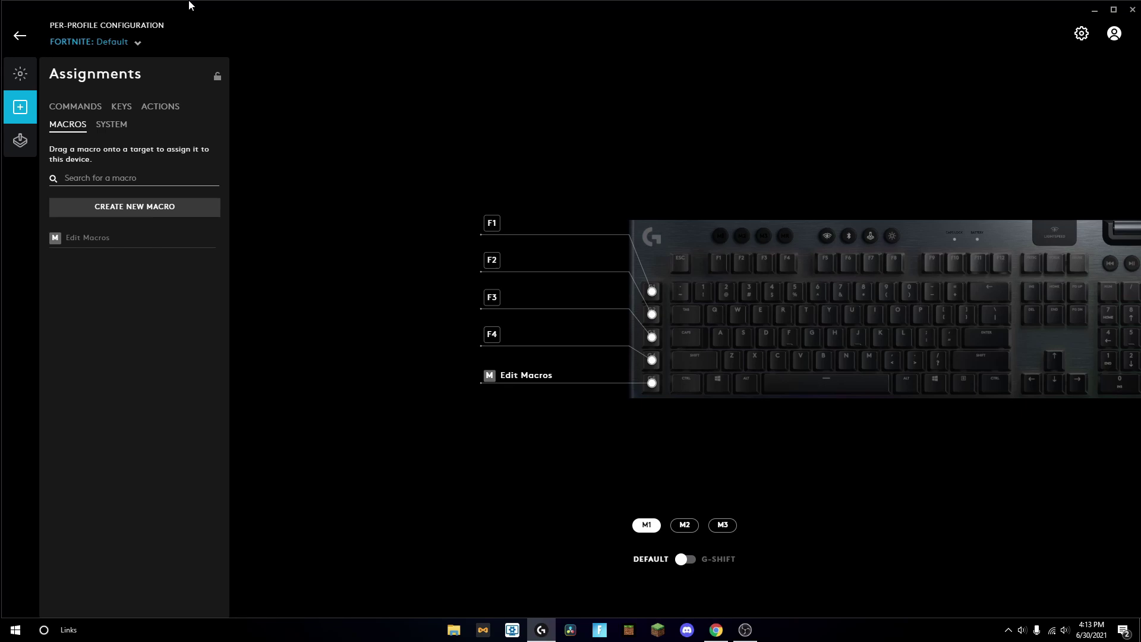
click(79, 42)
click(79, 64)
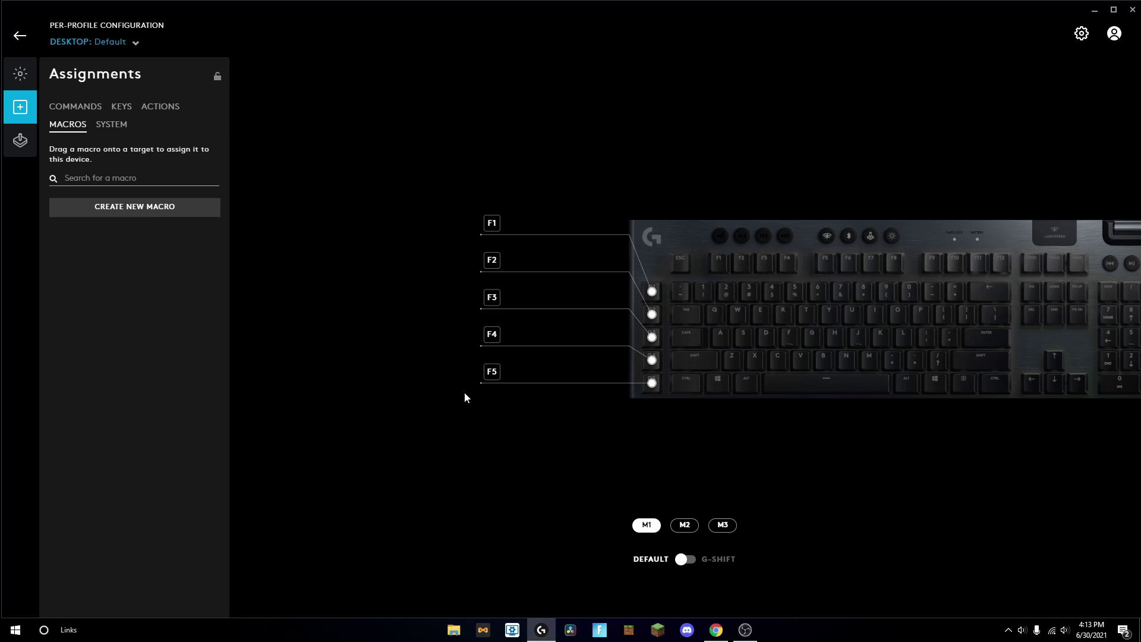
click(21, 37)
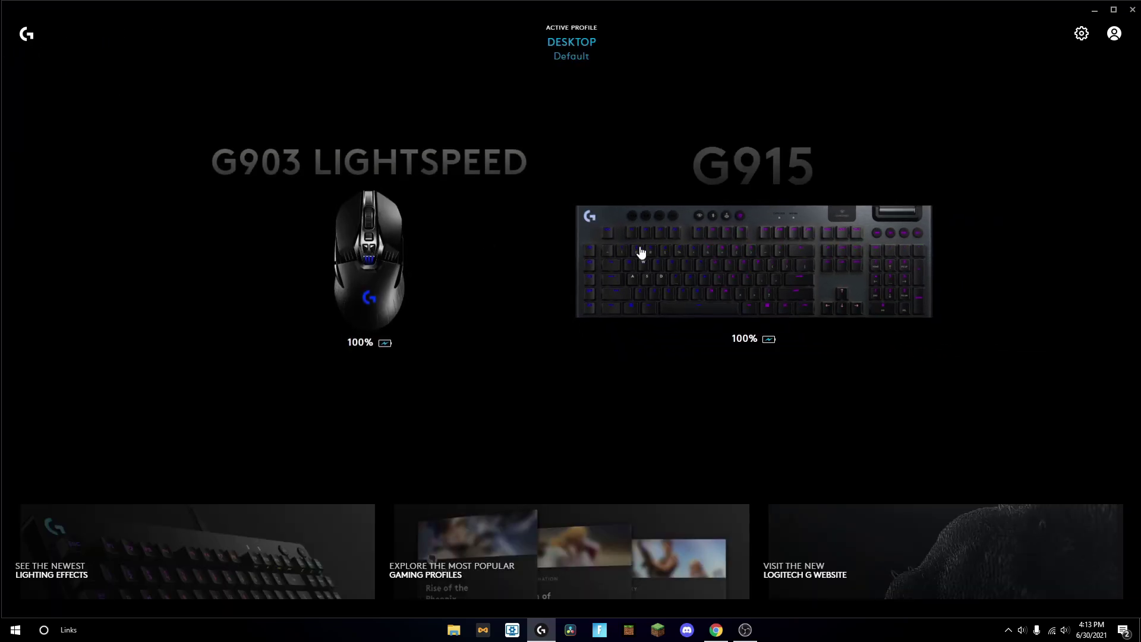
- Open the G915 keyboard's Game Mode settings, look at the disabled keys, and return to the device overview
click(591, 255)
click(20, 109)
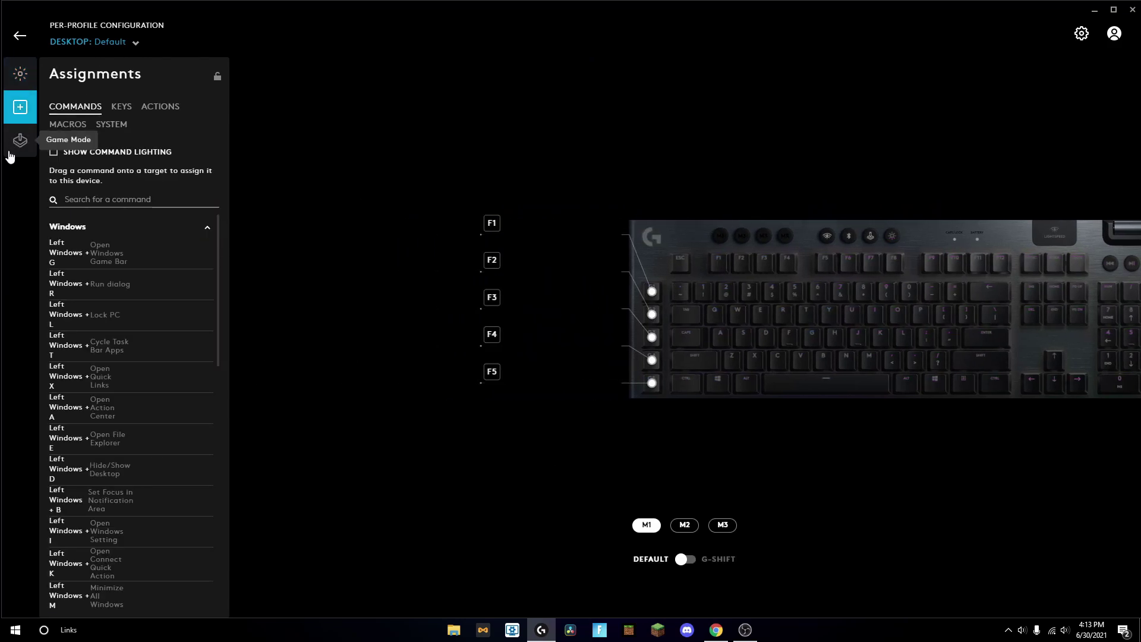
click(10, 155)
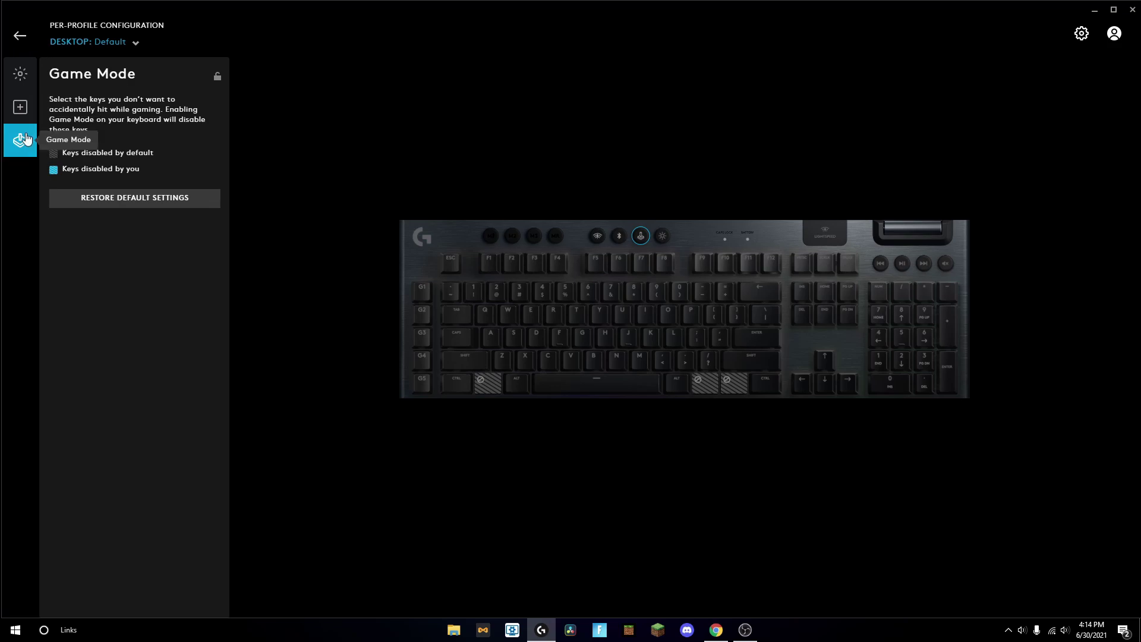
click(19, 35)
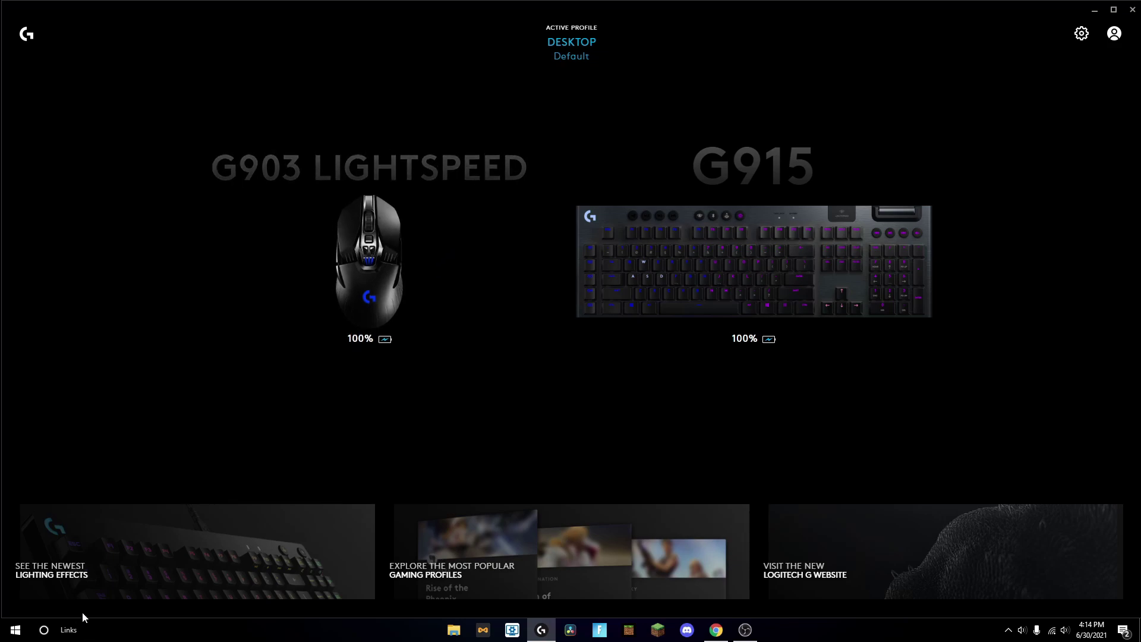
- Search the newest lighting effects for G905, clear the search term and return to the device overview
click(115, 573)
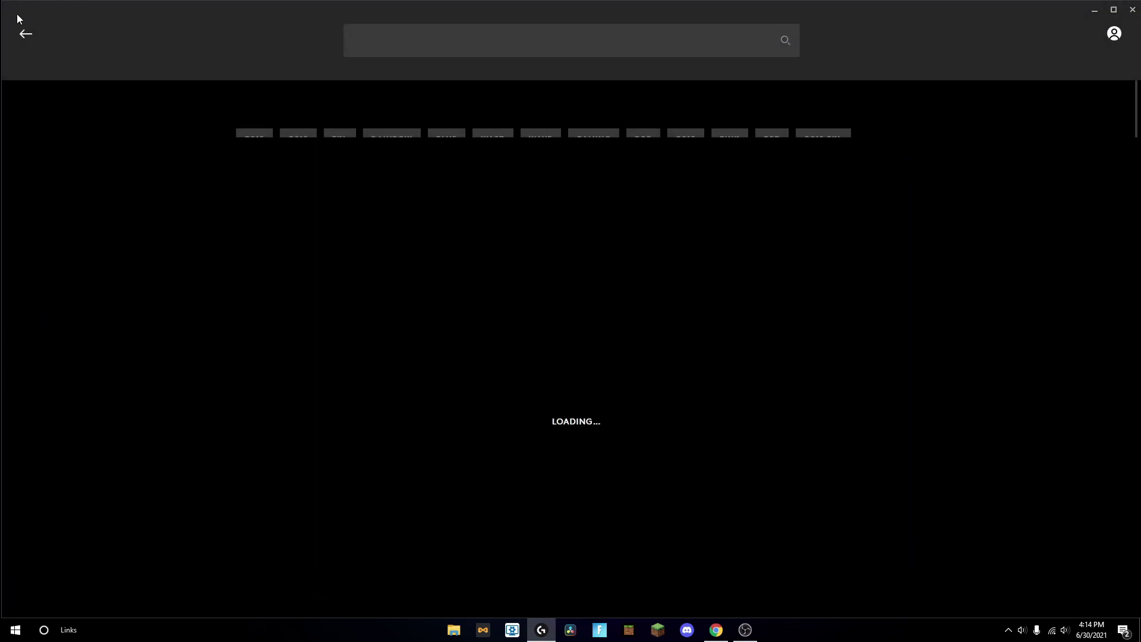
click(474, 43)
text(G905)
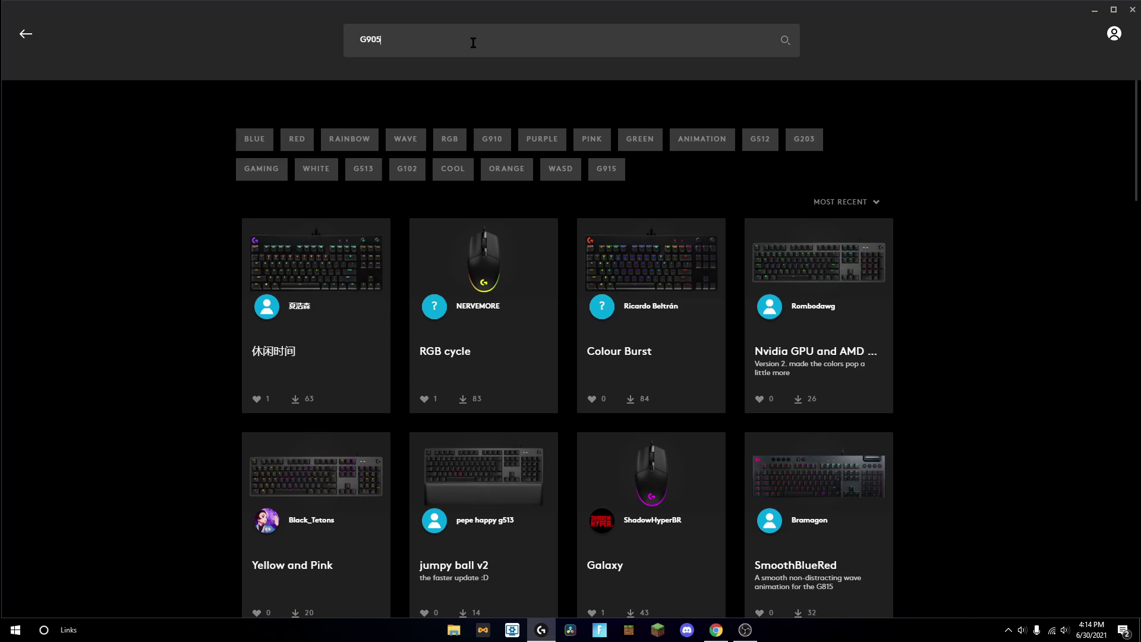
key(Return)
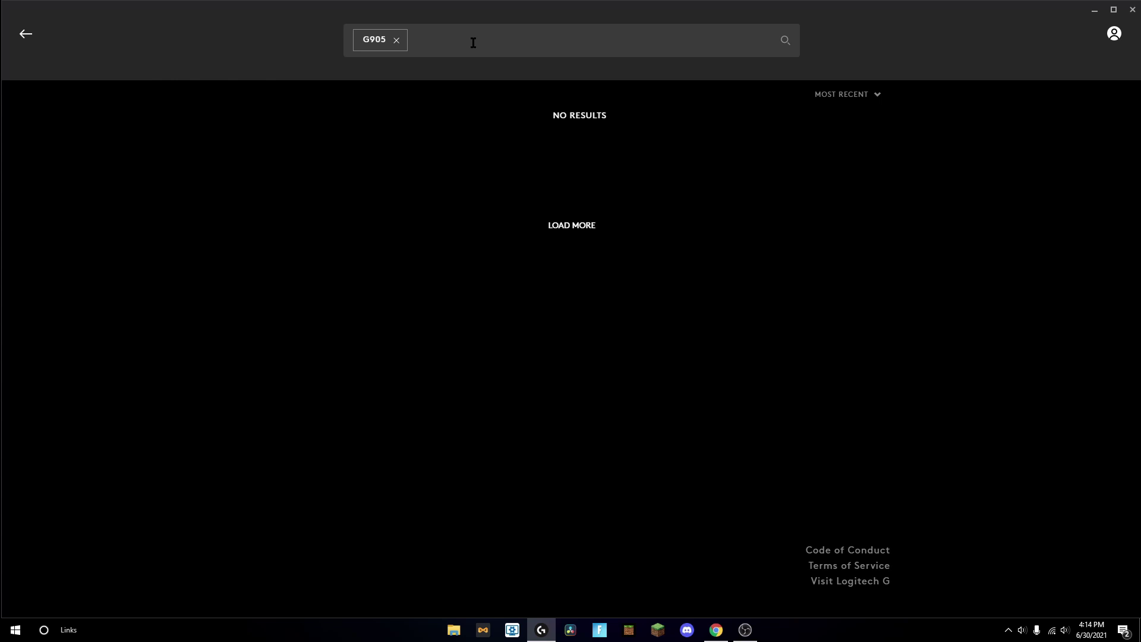
click(396, 40)
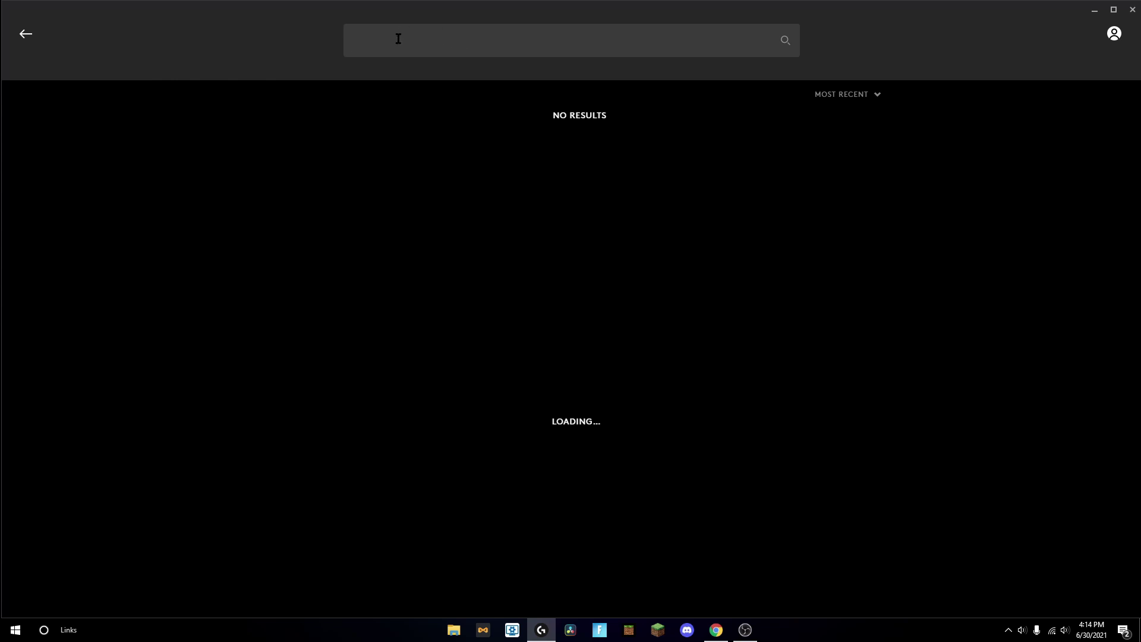
click(25, 34)
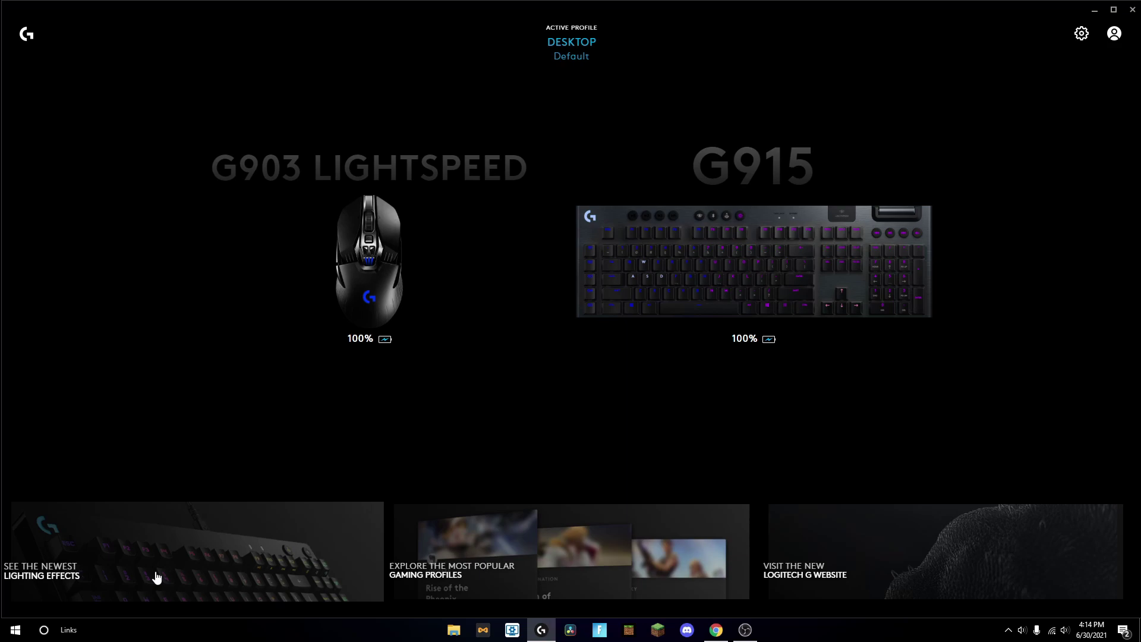
- Examine the G915's LIGHTSYNC presets and animation effects, set the lighting back to Freestyle and return to the device overview
click(680, 279)
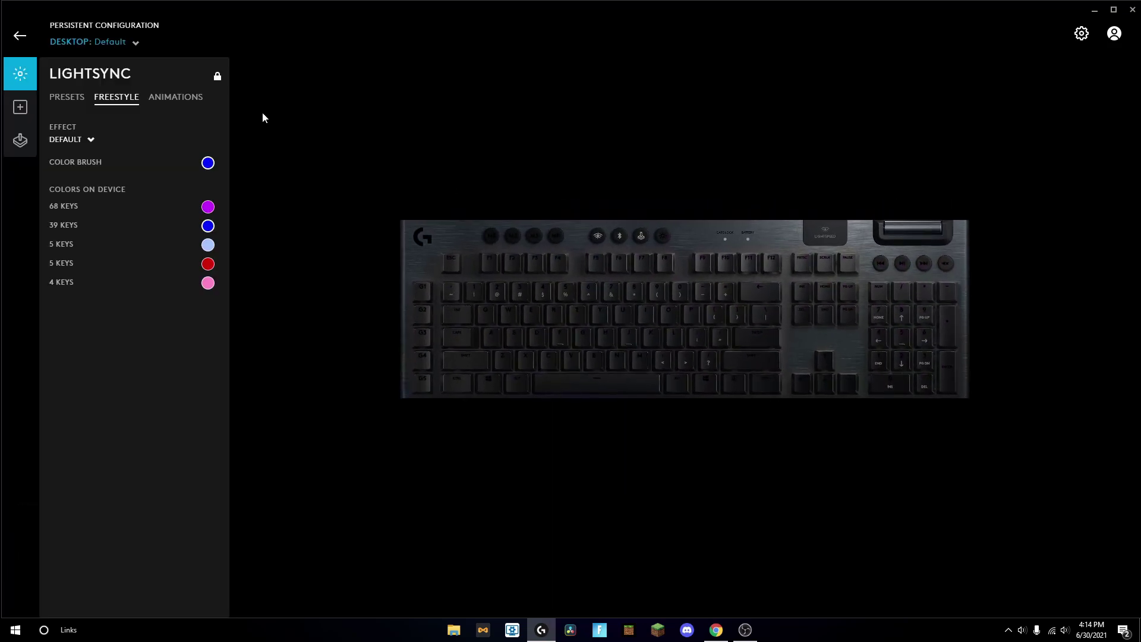
click(175, 99)
click(68, 99)
click(177, 98)
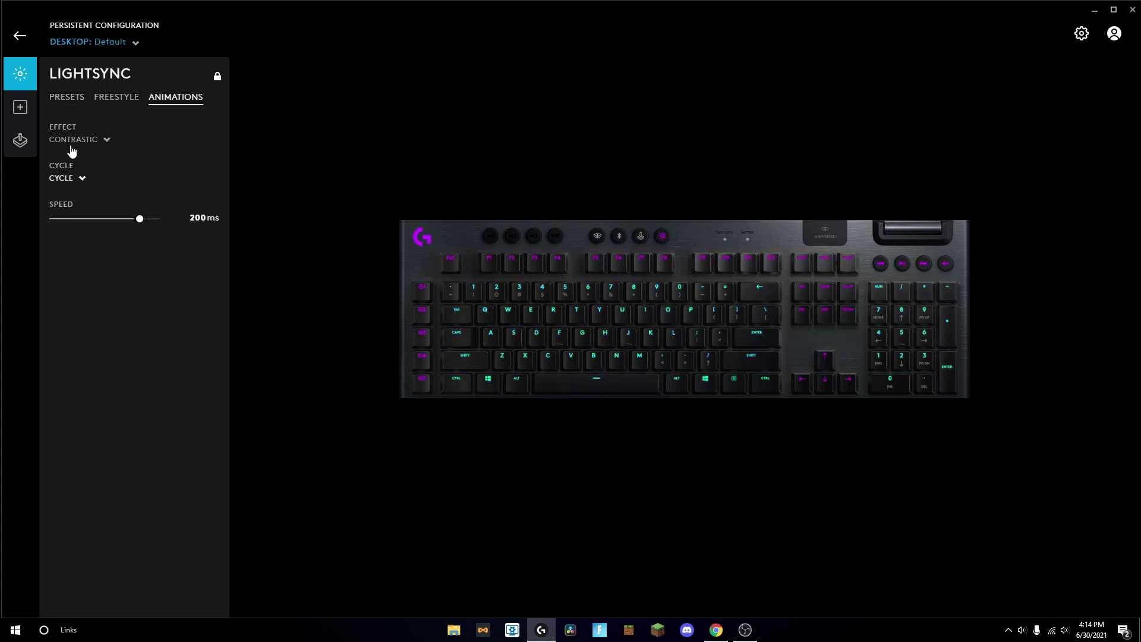
click(74, 143)
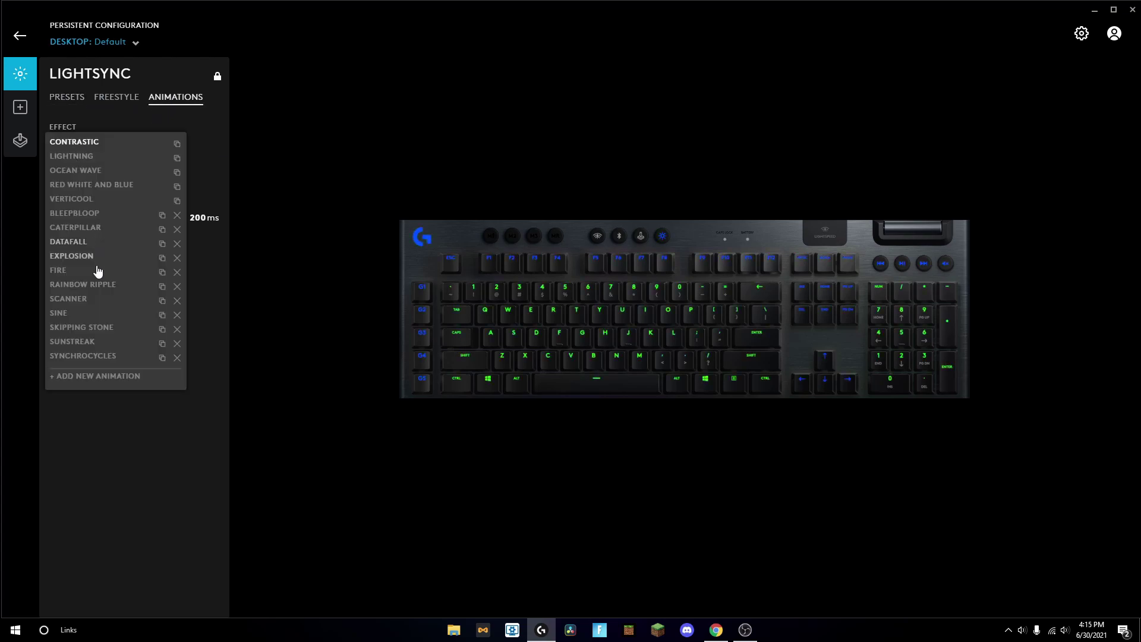
click(116, 98)
click(18, 38)
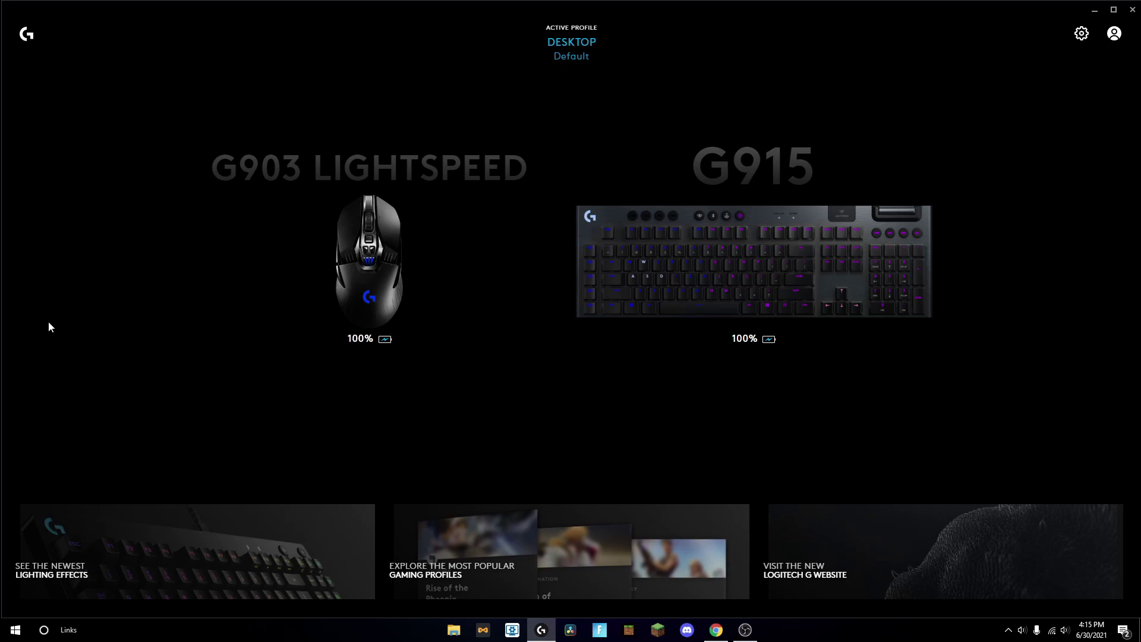
- Open the G HUB settings, look through My Gear and ARX Control, and return to the app settings
click(1081, 33)
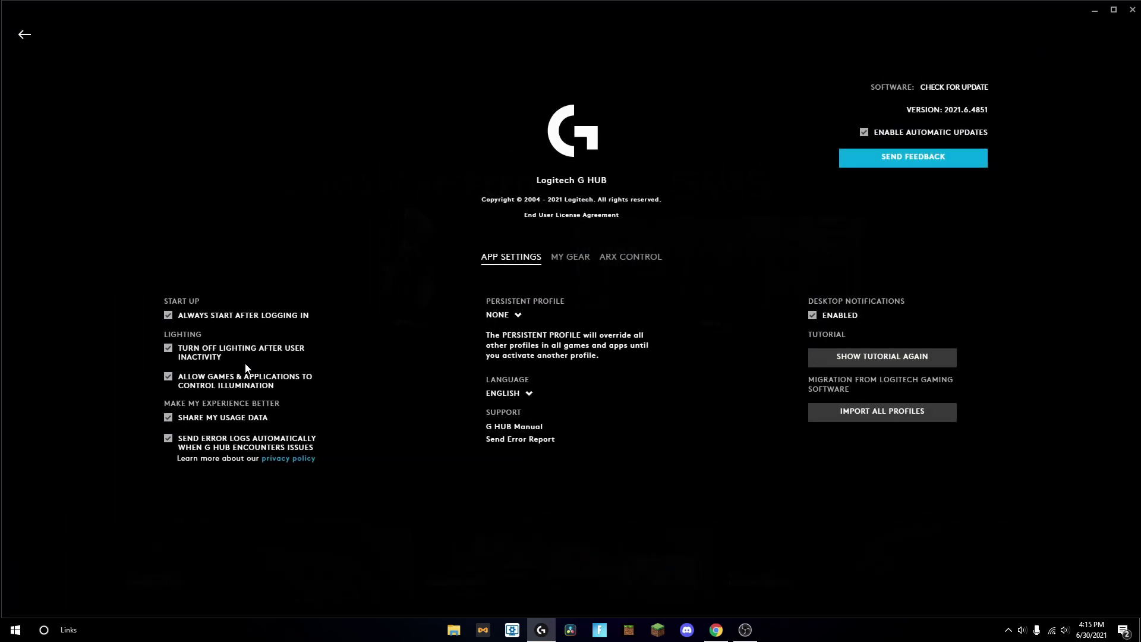
click(580, 260)
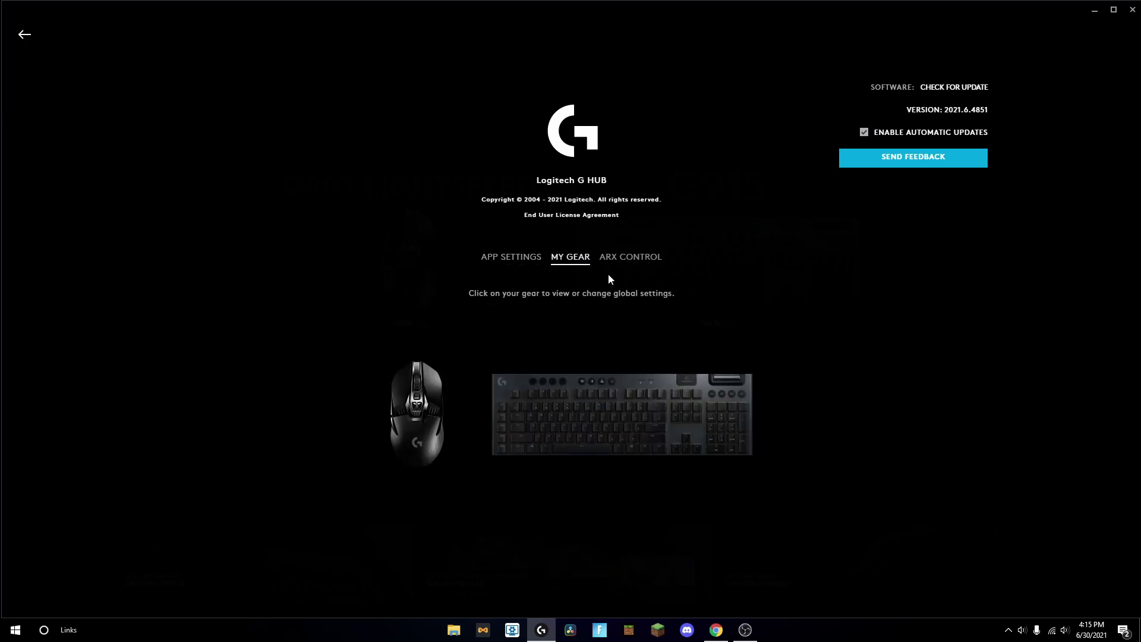
click(642, 261)
click(568, 258)
click(520, 258)
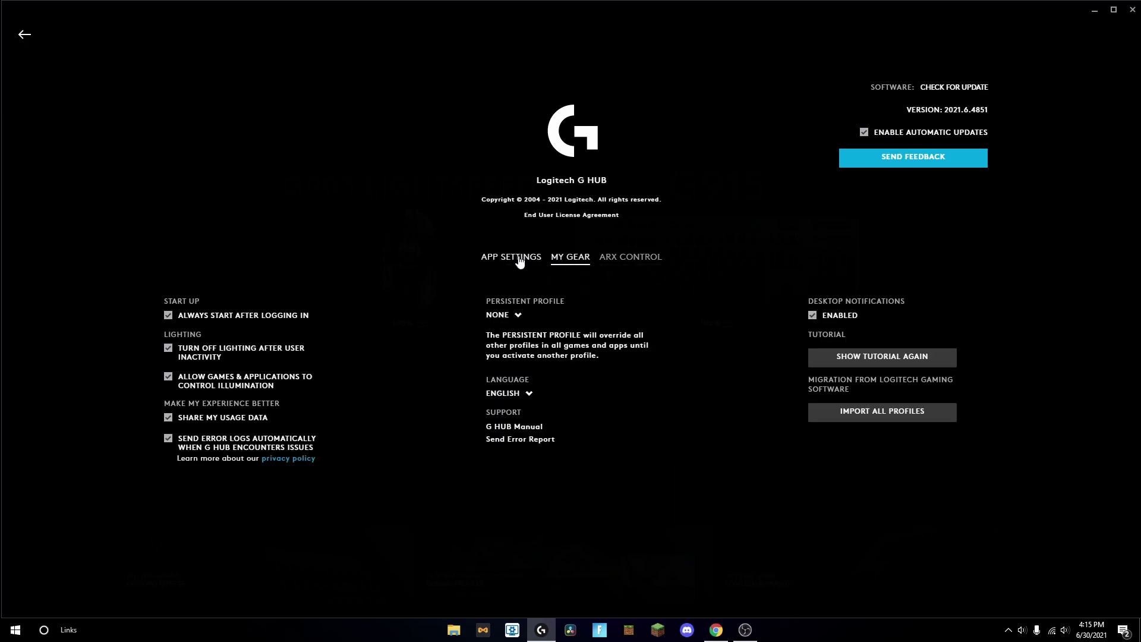
- Look through the available persistent profiles in the app settings and return to the device overview
click(499, 316)
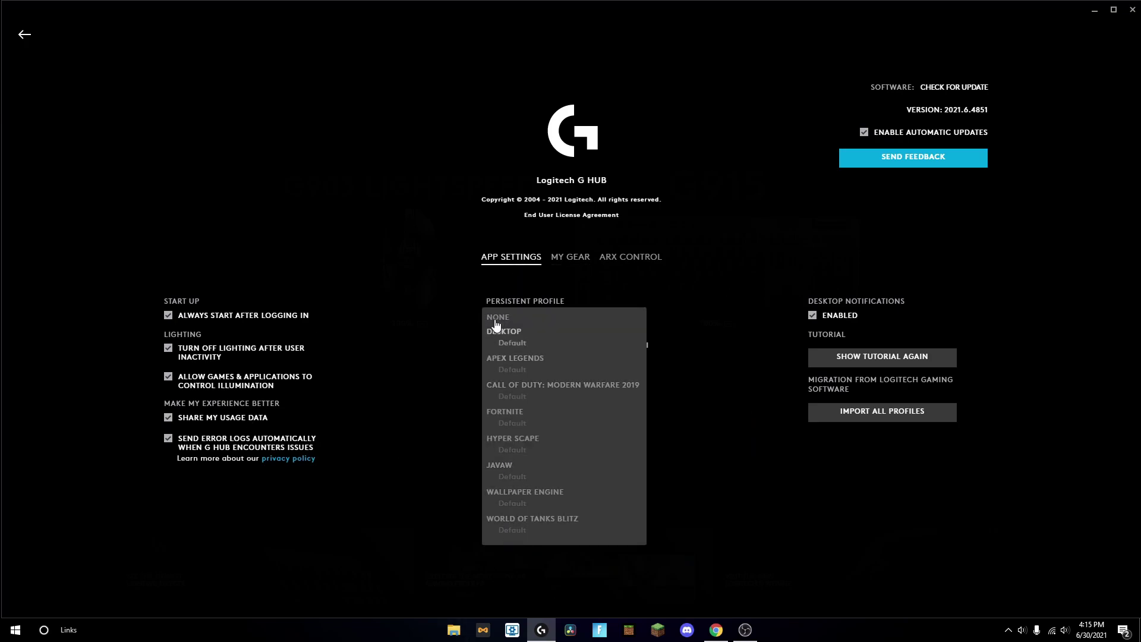
click(464, 72)
click(23, 35)
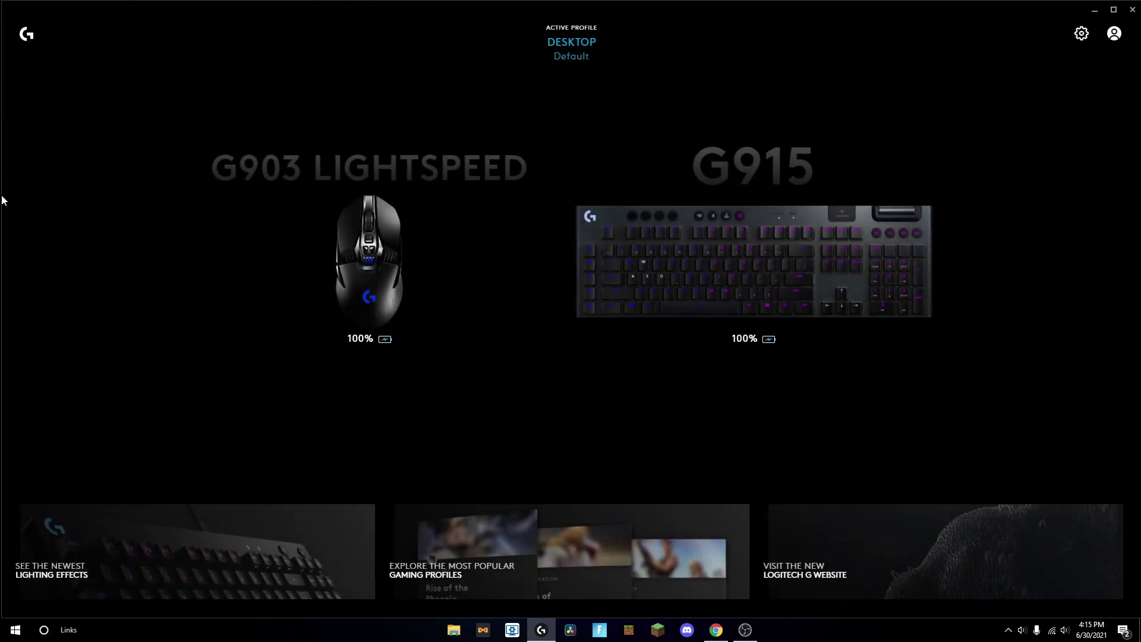
- Make Fortnite the active profile in Games & Applications and return to the device overview
click(574, 43)
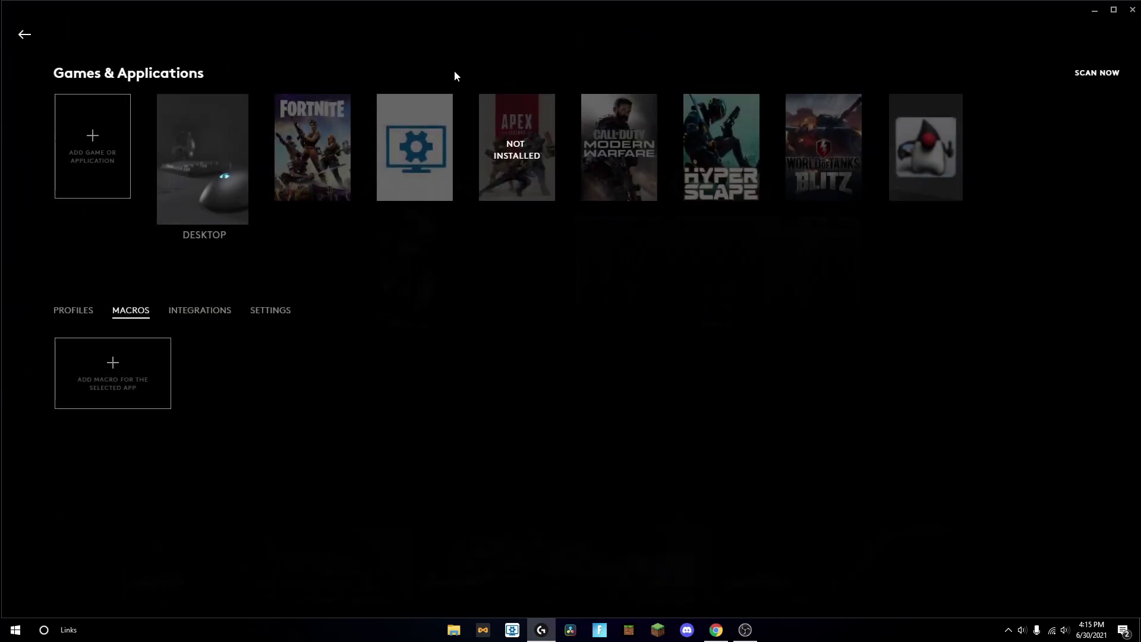
click(321, 131)
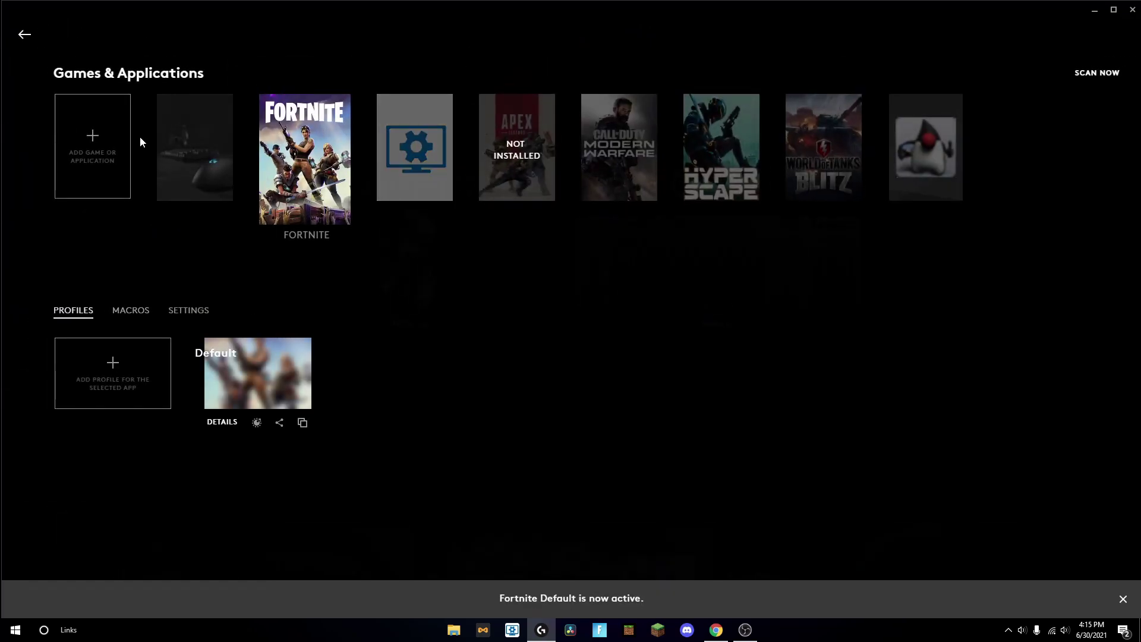
click(24, 35)
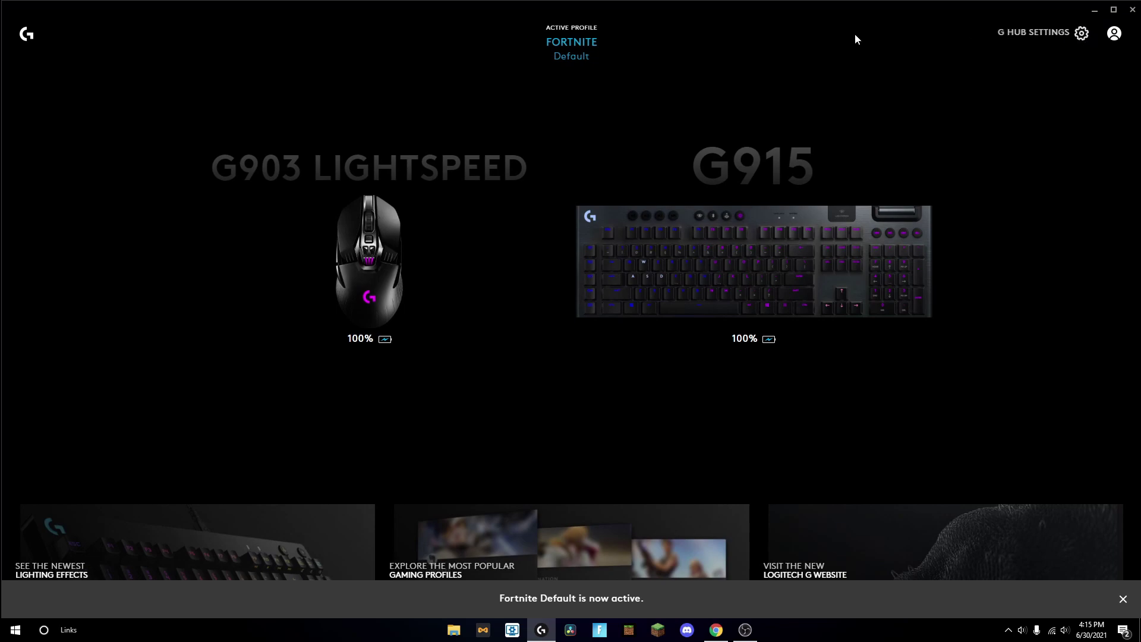
- Switch the active profile from Fortnite back to Desktop and return to the device overview
click(571, 43)
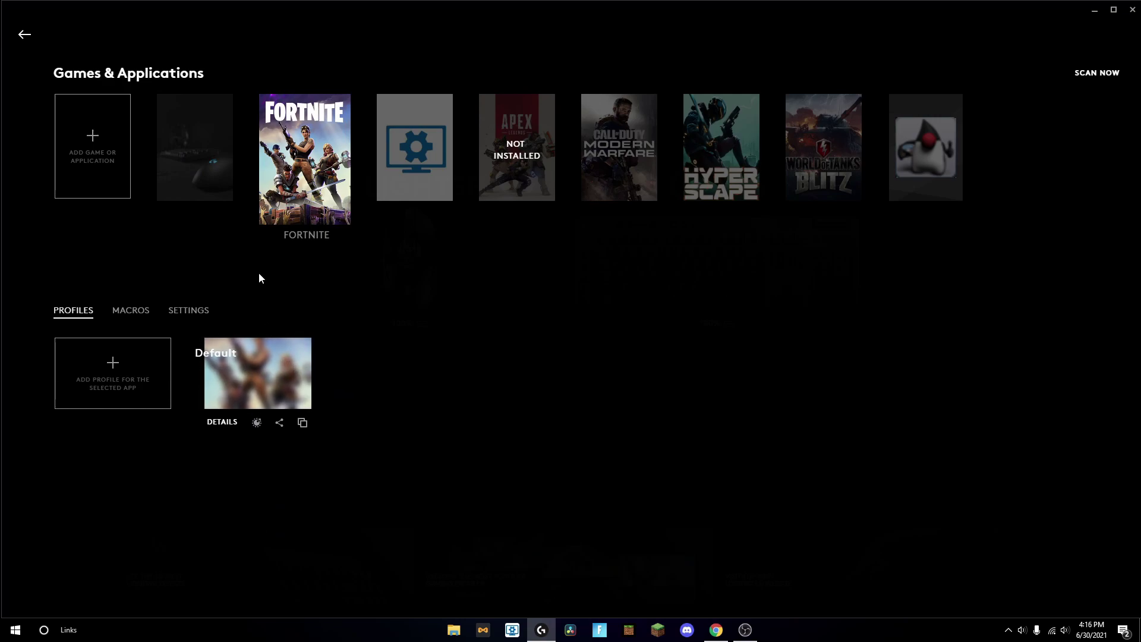
click(203, 174)
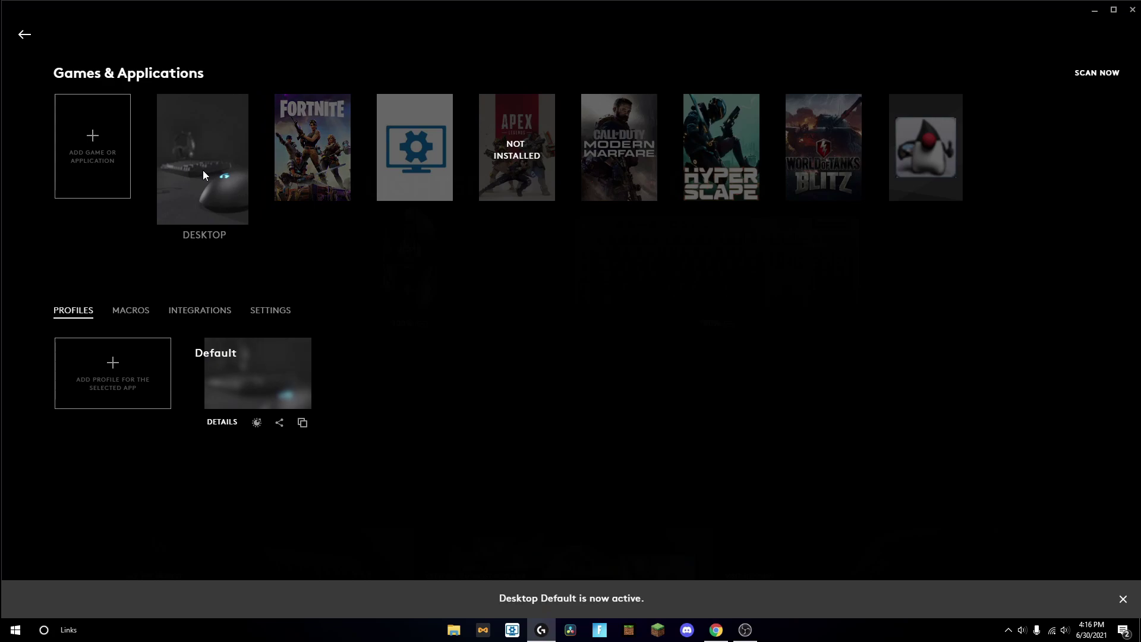
click(26, 36)
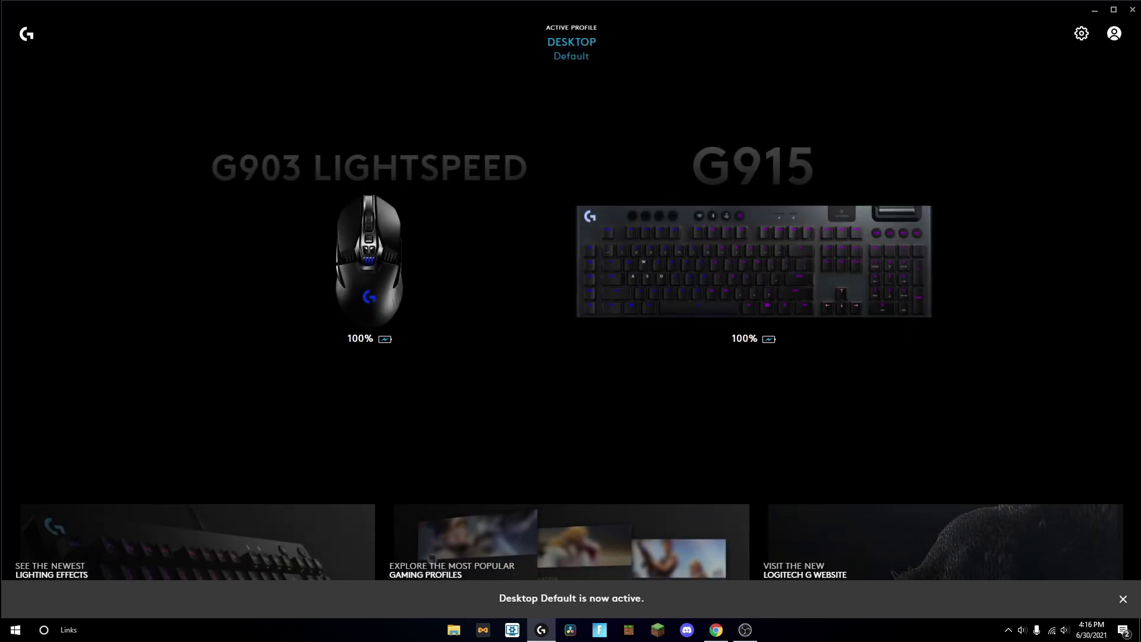
- Set the persistent profile to Fortnite - Default in the G HUB settings and accept disabling per-profile settings and profile switching
click(1082, 35)
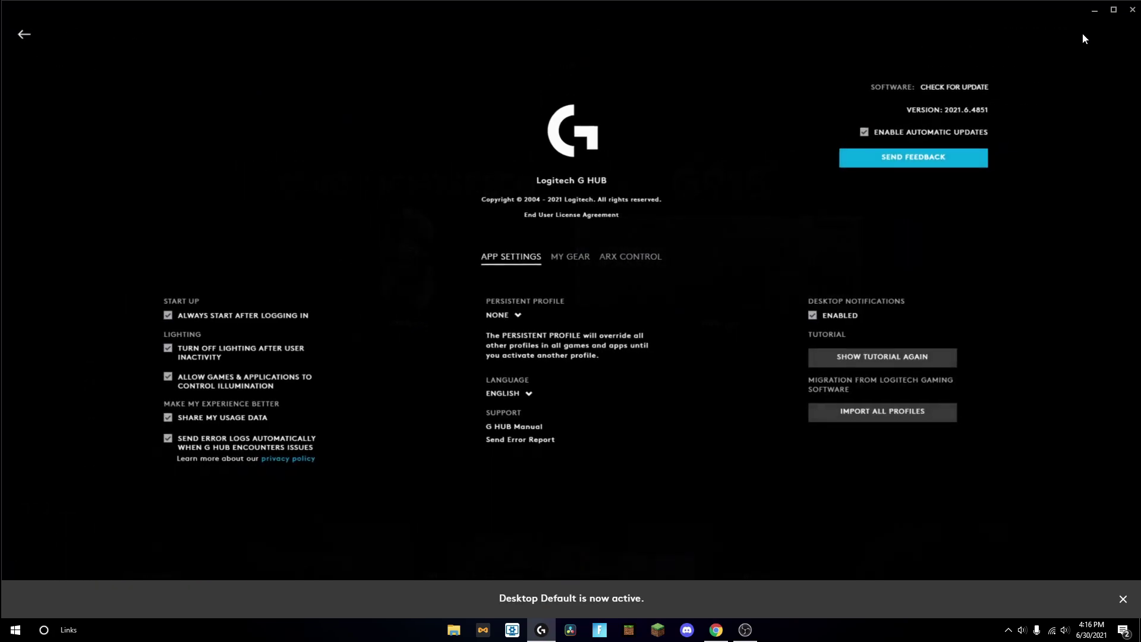
click(498, 316)
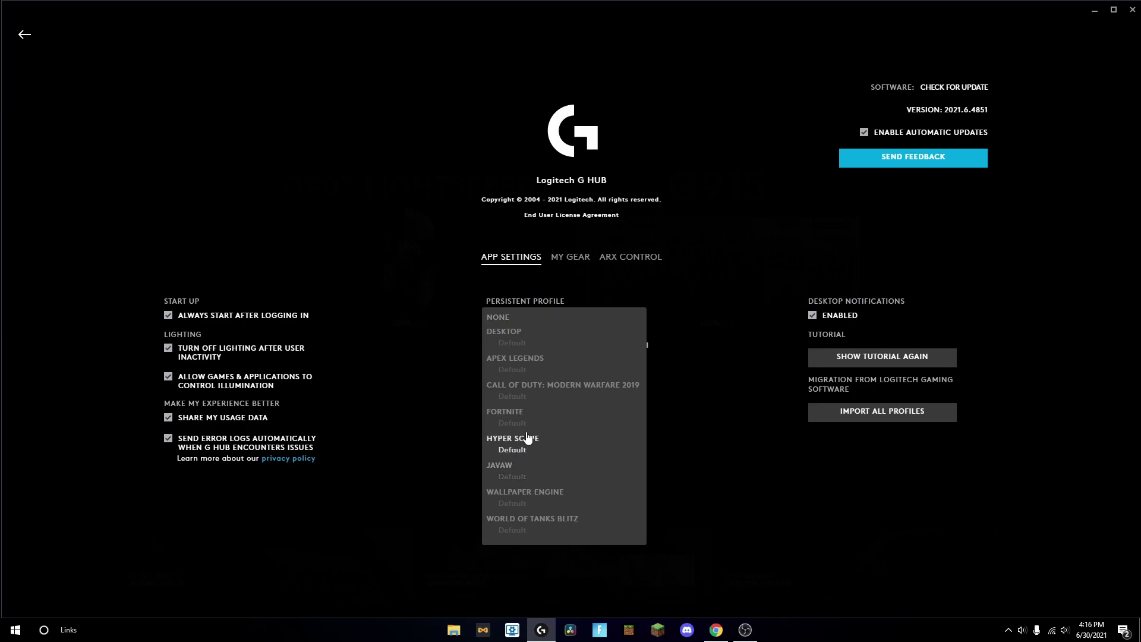
click(504, 418)
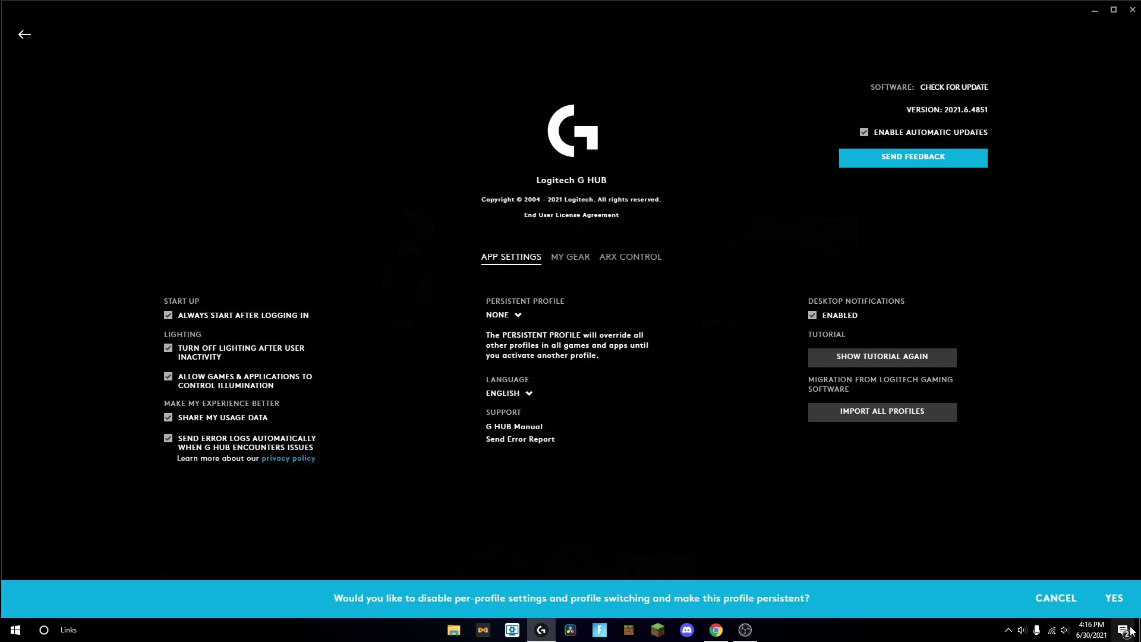
click(1115, 598)
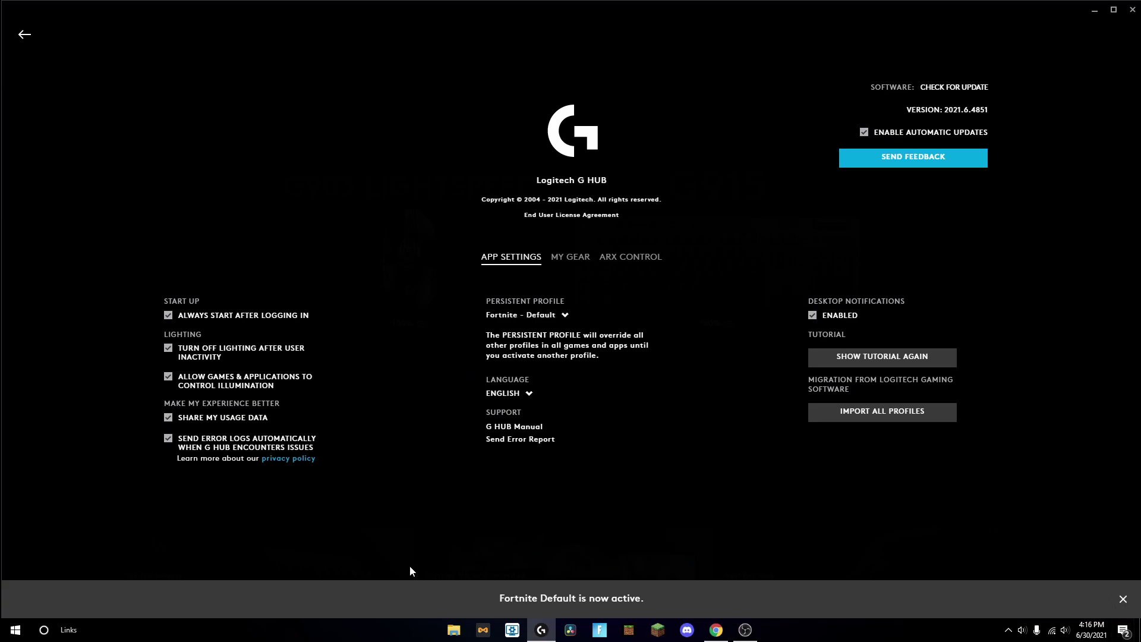
- Reset the persistent profile to None, then make Desktop the active profile and return to the device overview
click(496, 315)
click(498, 322)
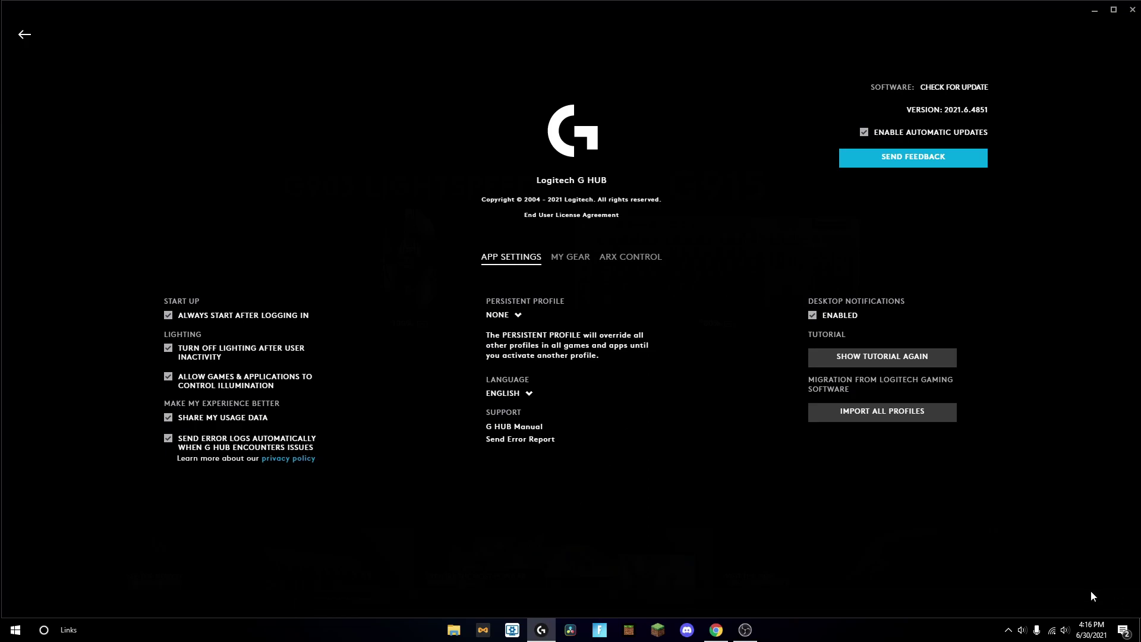
click(28, 34)
click(575, 48)
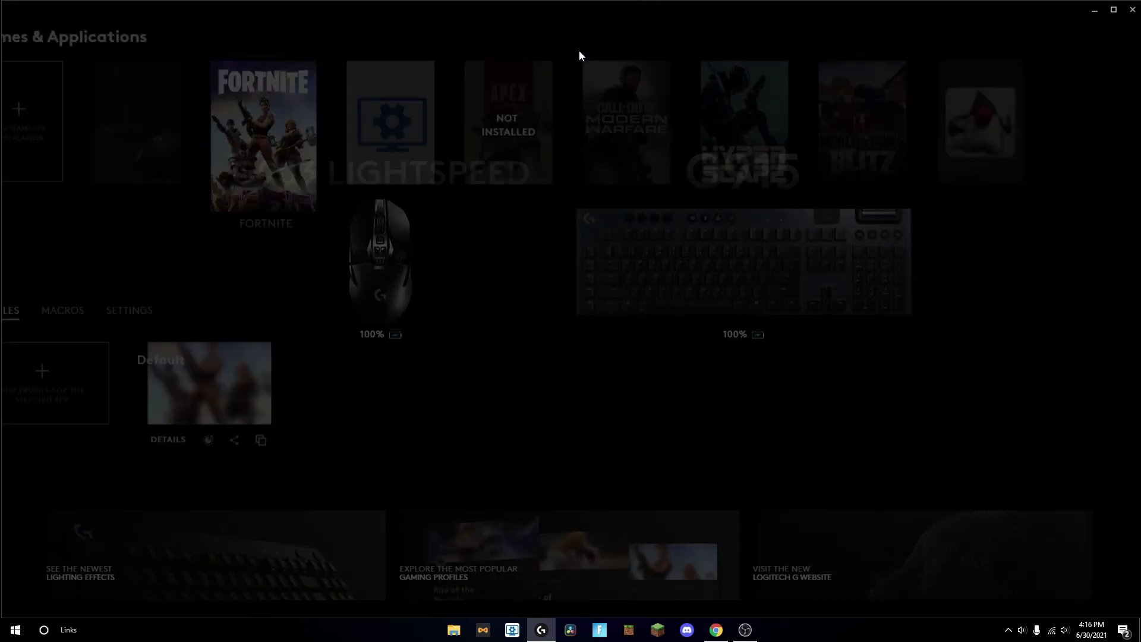
click(155, 118)
click(24, 34)
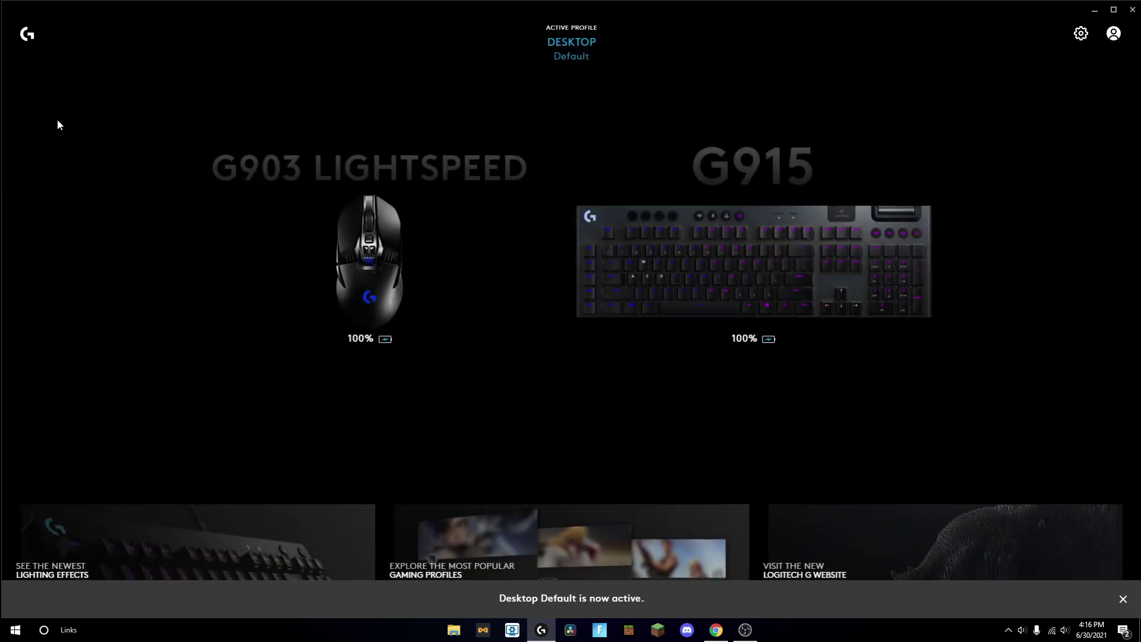